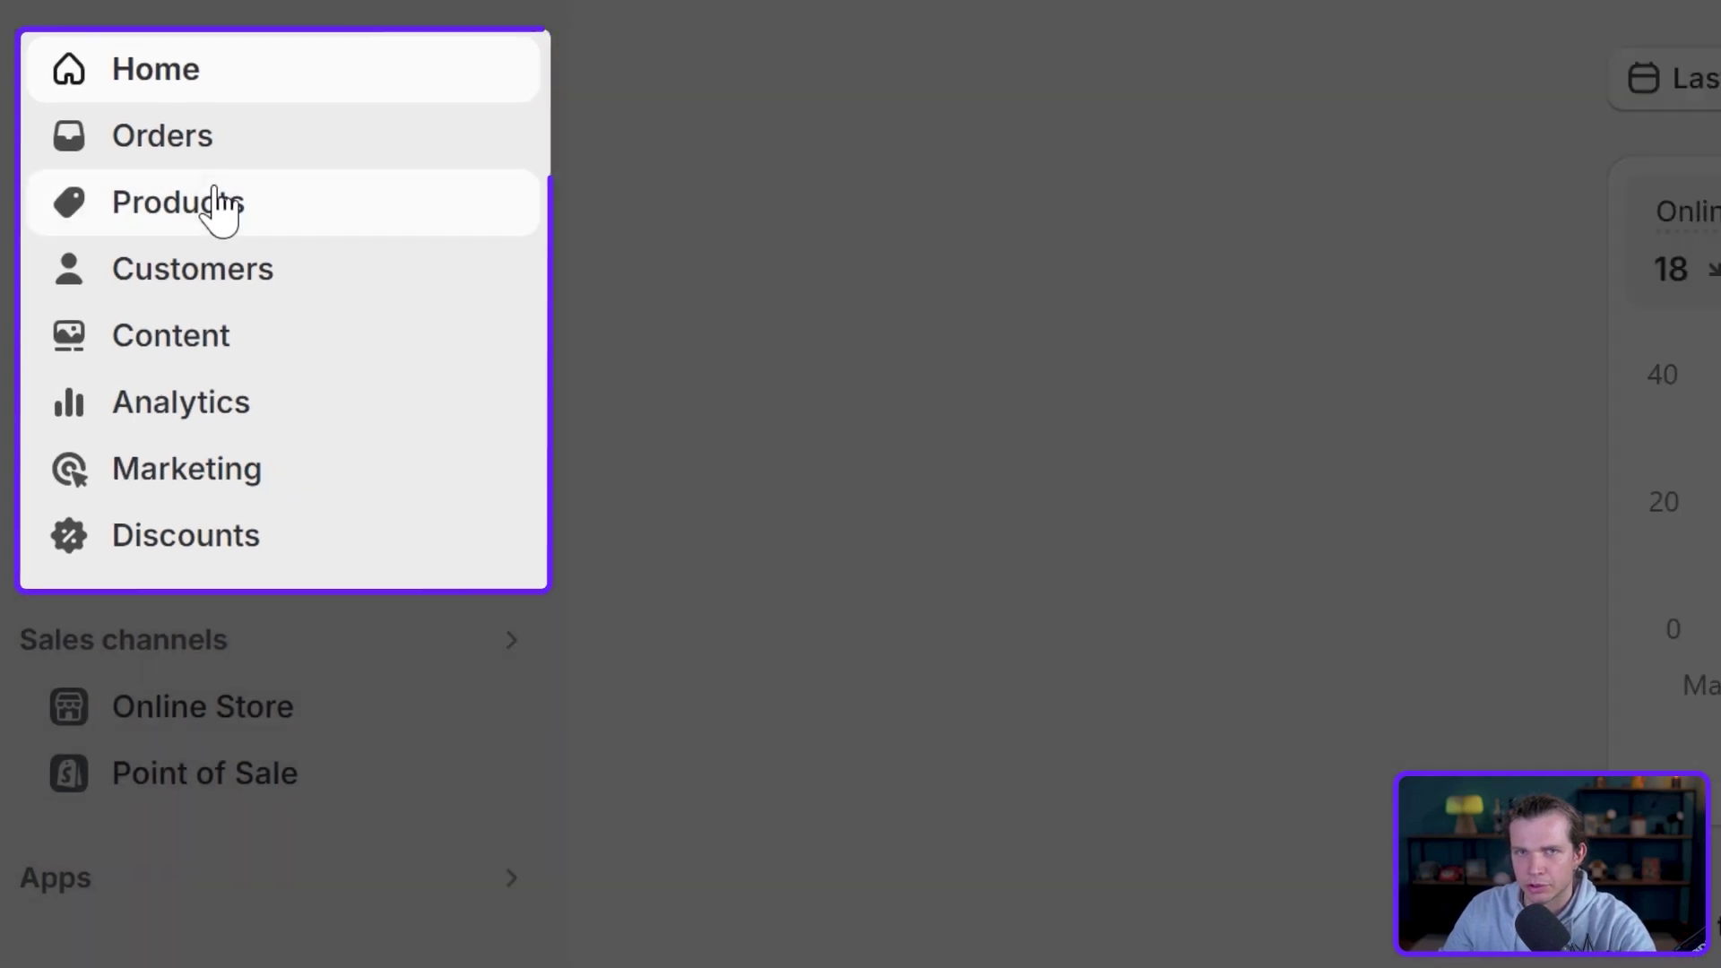
# - Go to Products and start a new, blank product with Add product
pyautogui.click(229, 204)
pyautogui.click(1641, 189)
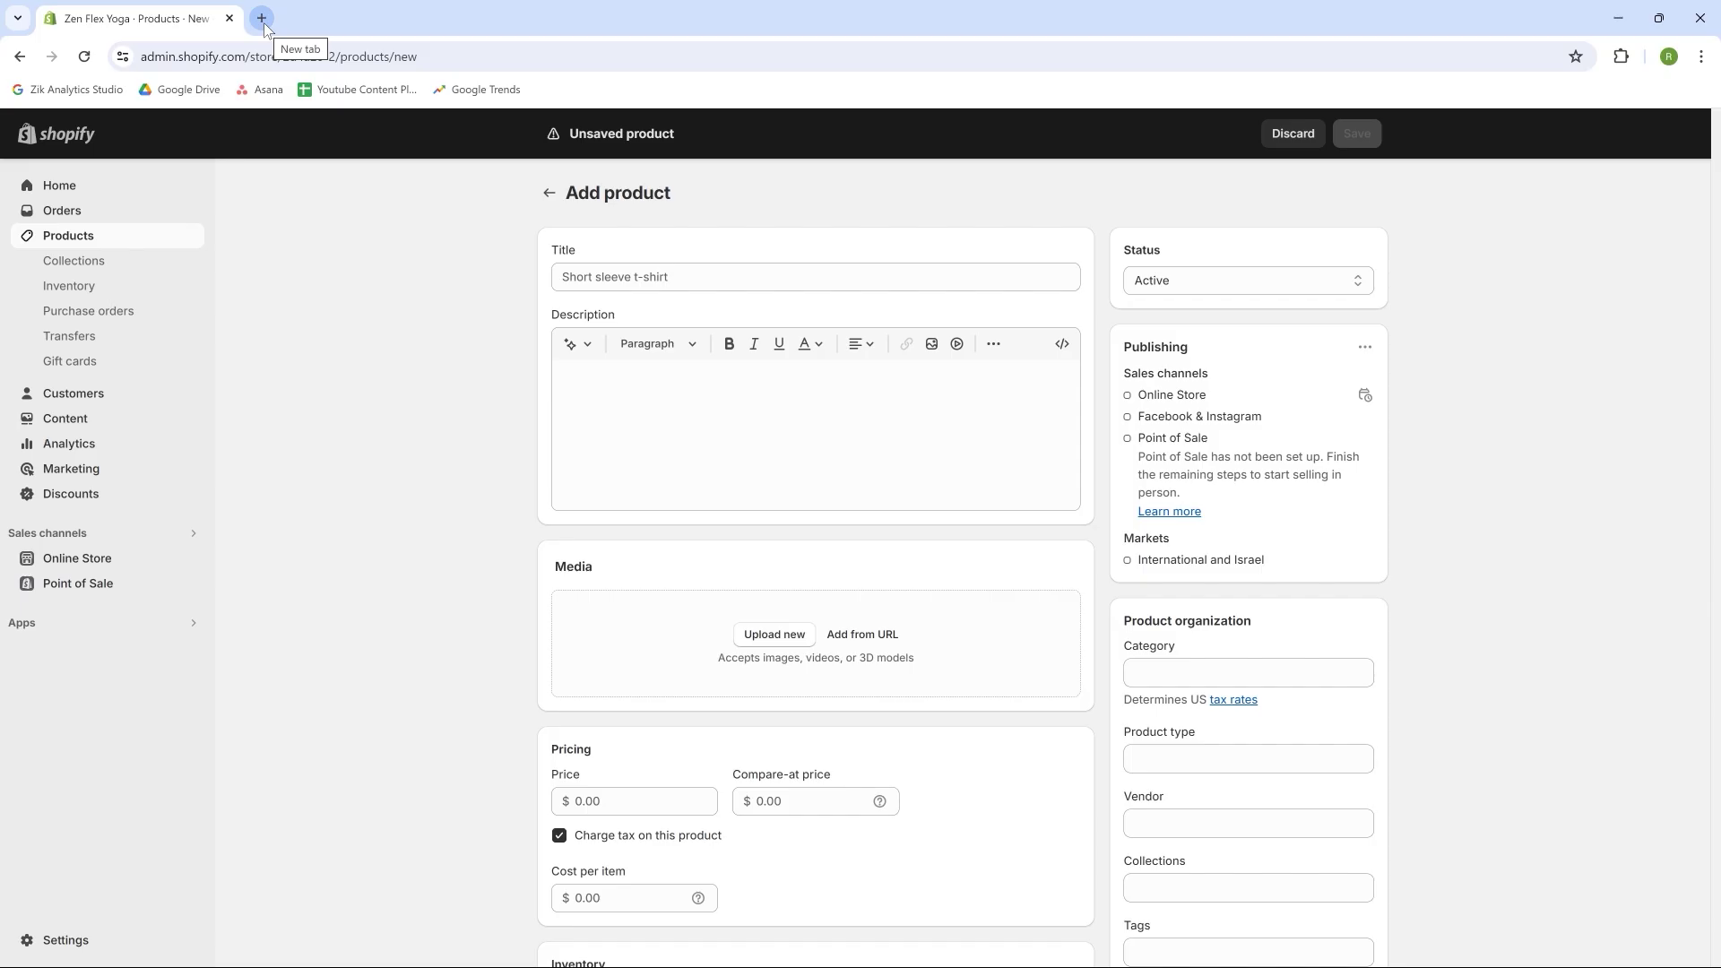
# - Load the help.shopify.com article on adding SEO keywords in a new tab and highlight its heading
pyautogui.click(262, 18)
pyautogui.write('https://help.shopify.com/en/manual/promoting-marketing/seo/adding-keywords')
pyautogui.press('Return')
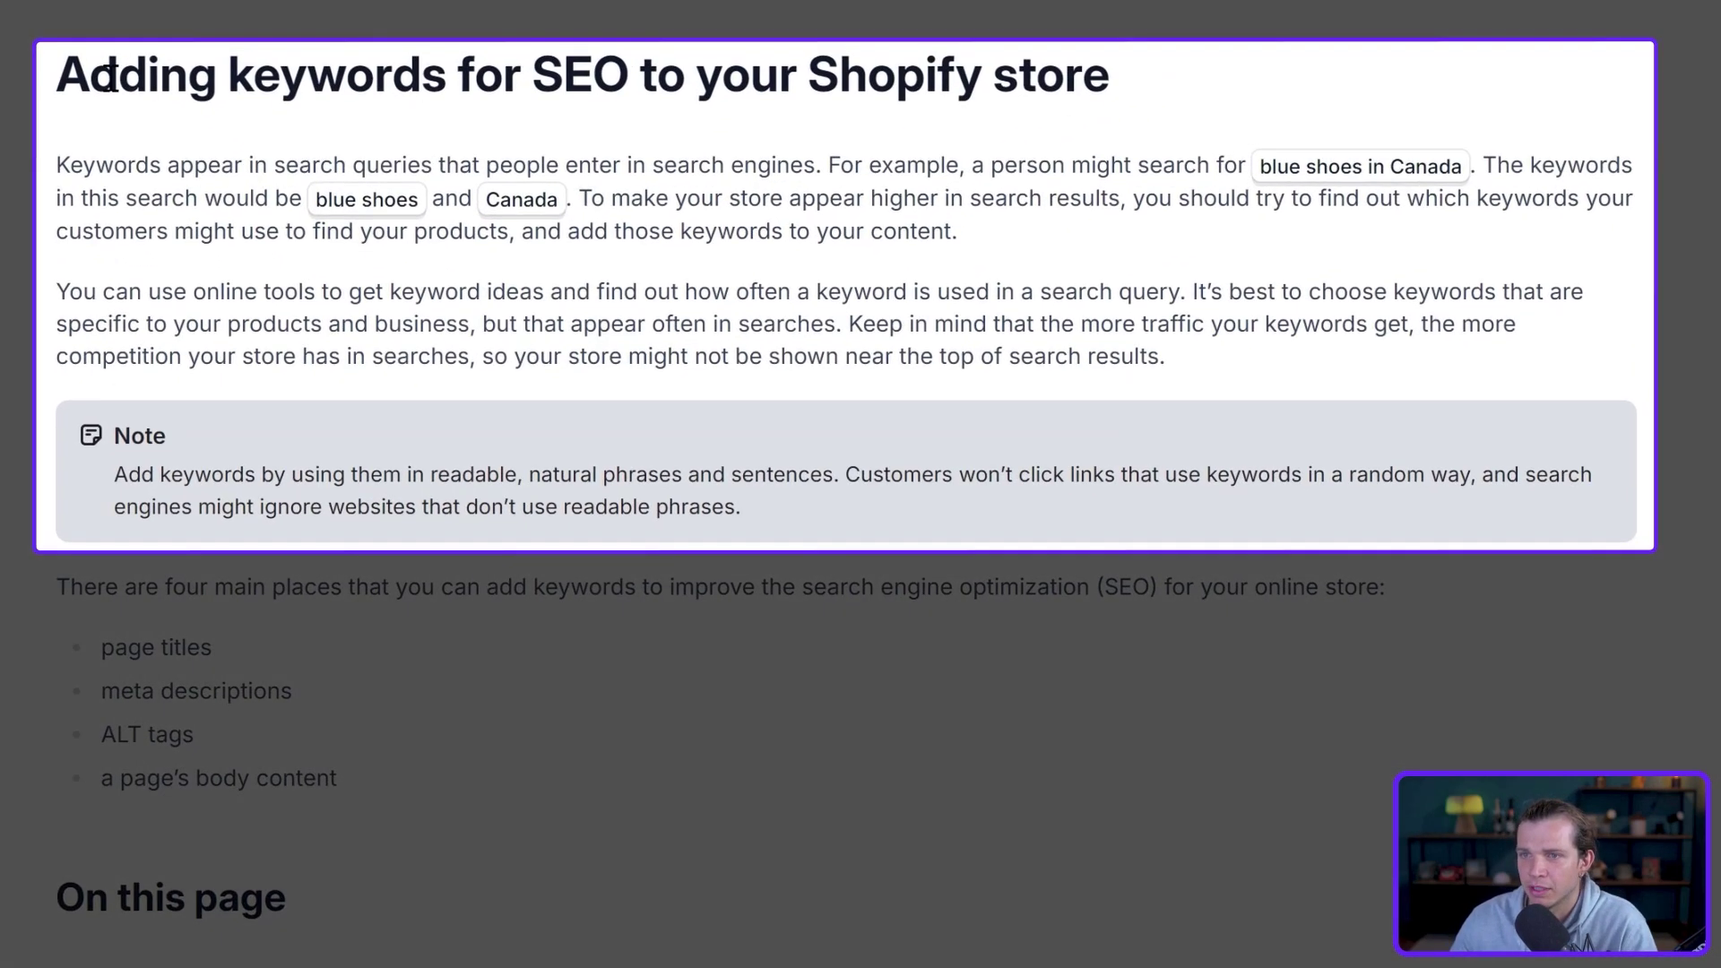
pyautogui.moveTo(194, 335); pyautogui.dragTo(430, 341)
pyautogui.moveTo(466, 87); pyautogui.dragTo(1133, 20)
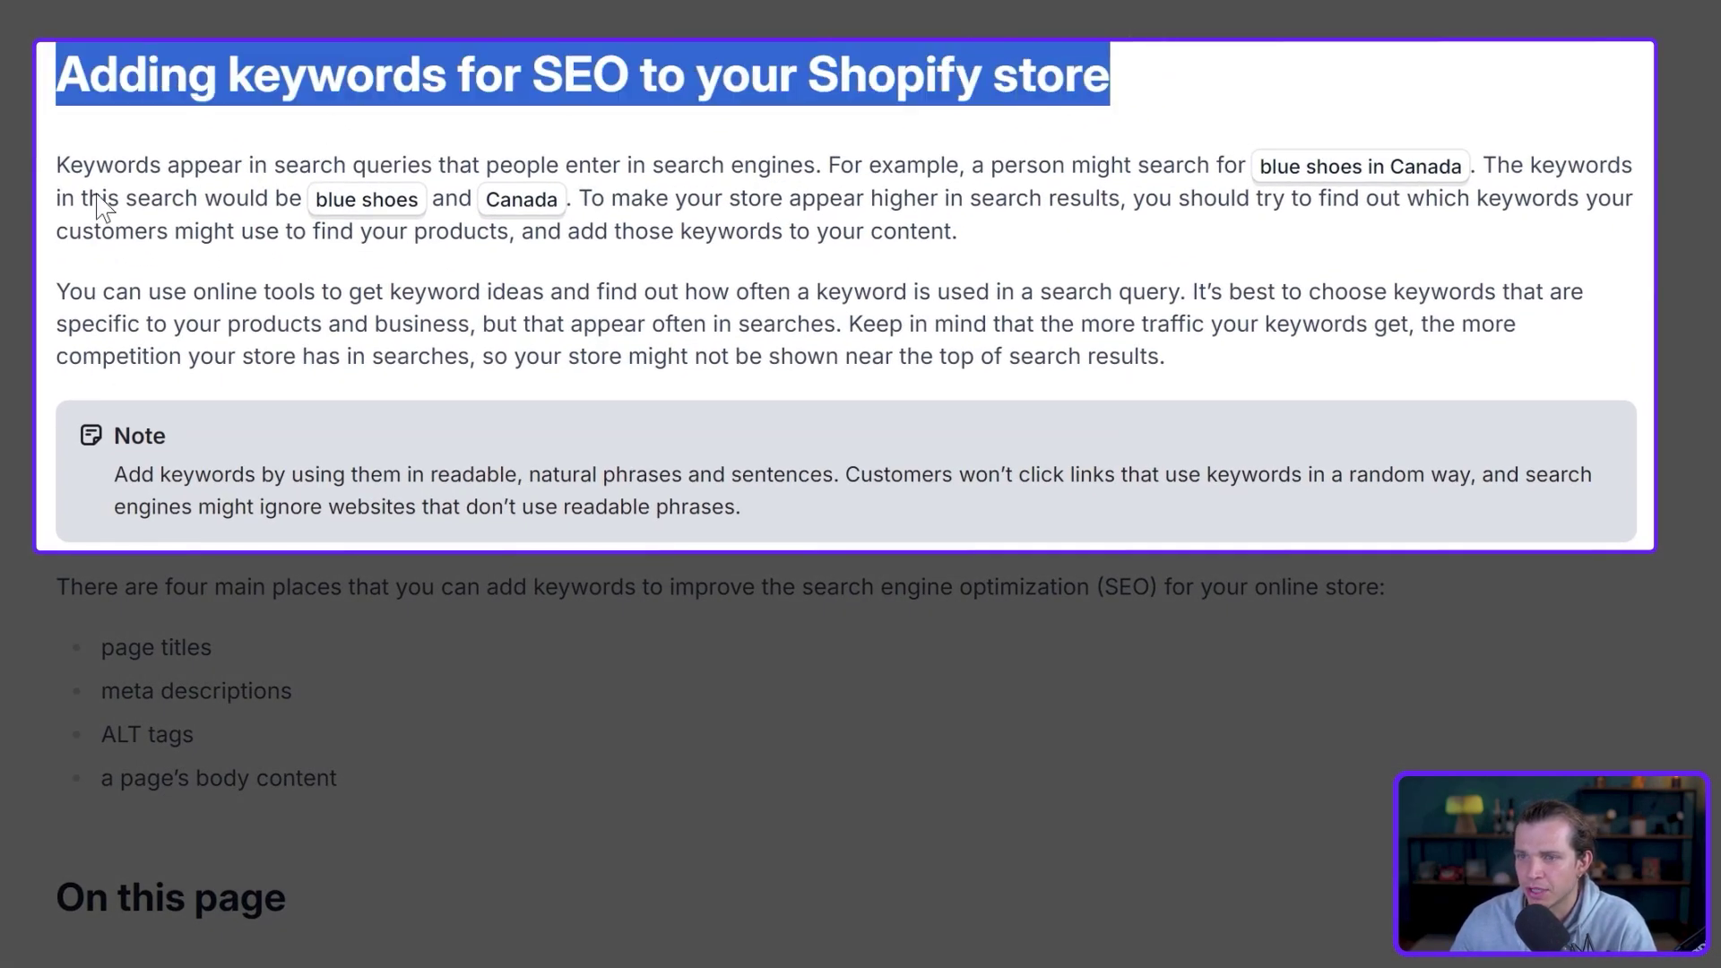
pyautogui.click(110, 249)
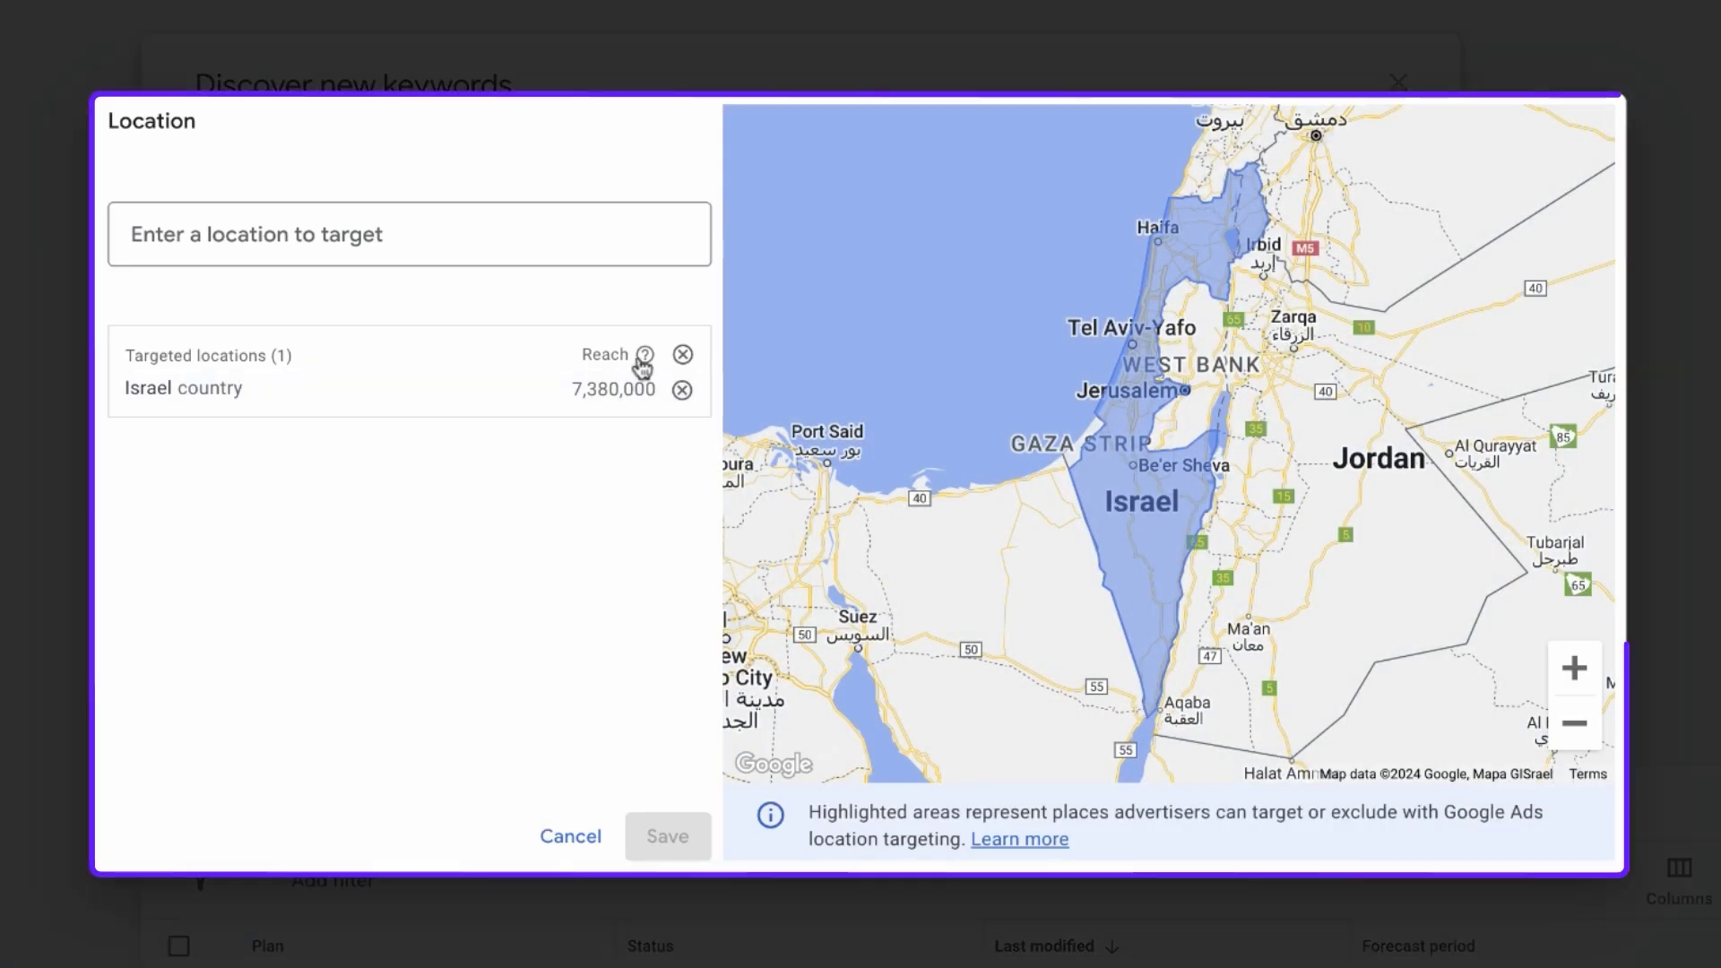
# - Swap the Keyword Planner location from Israel to United States and get keyword ideas for Yoga Mat
pyautogui.click(683, 389)
pyautogui.click(591, 240)
pyautogui.write('united sta')
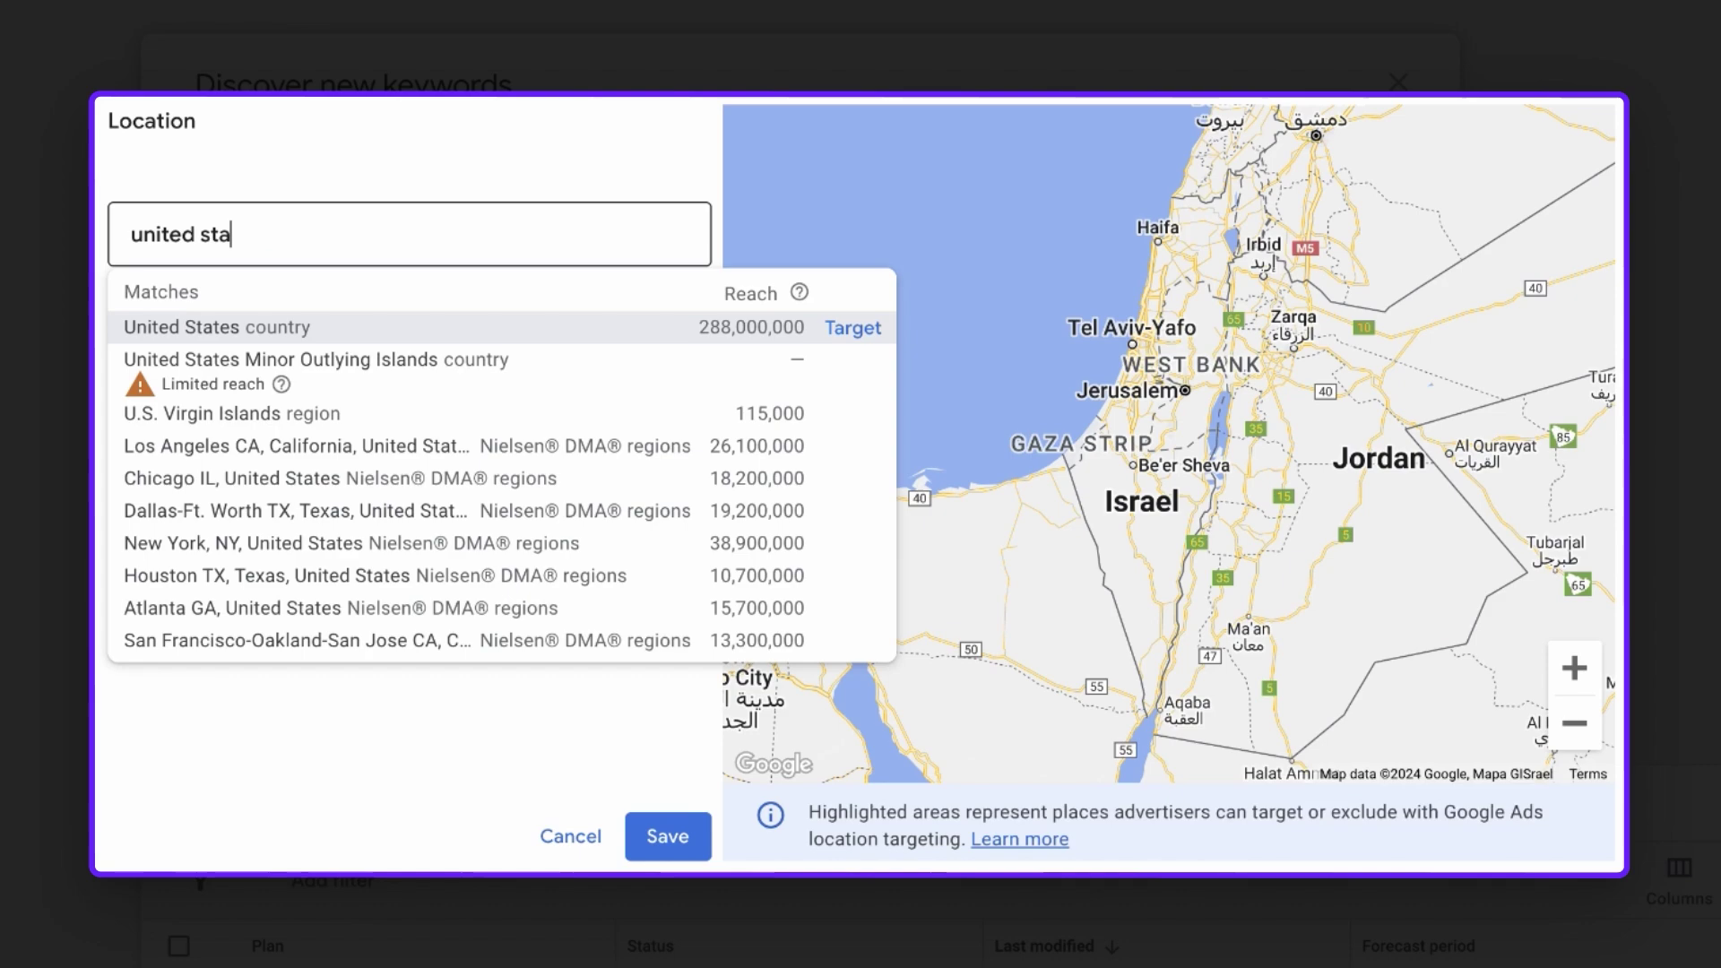
pyautogui.click(516, 327)
pyautogui.click(665, 836)
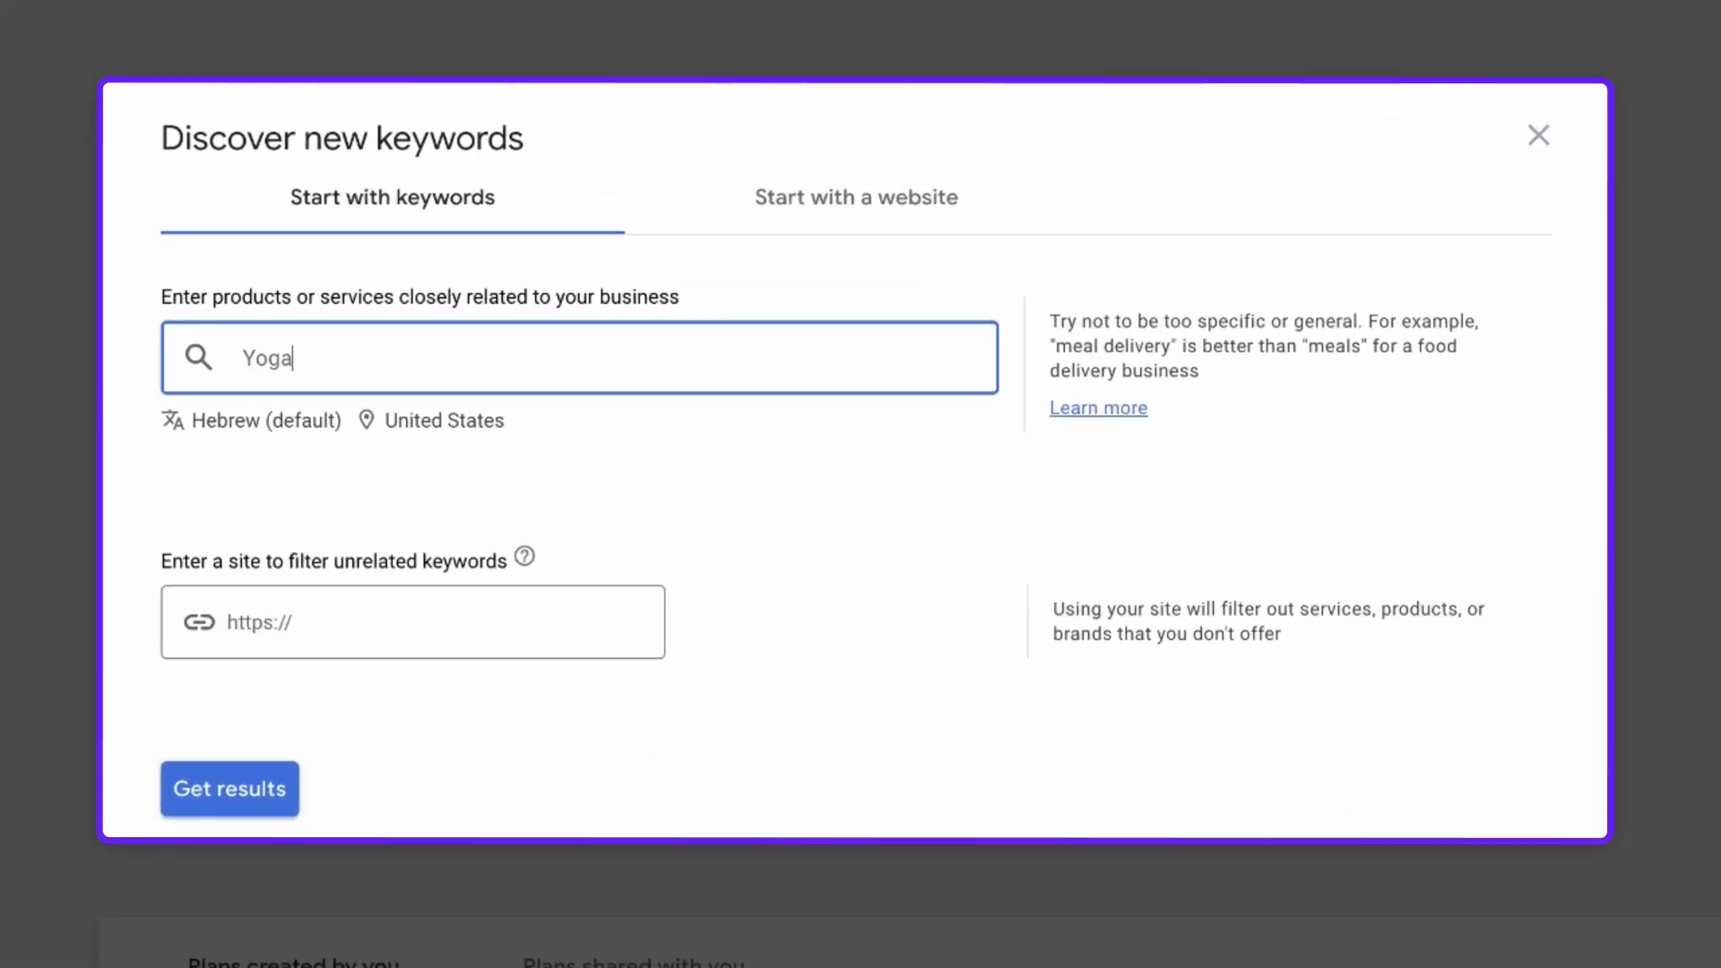
pyautogui.click(216, 809)
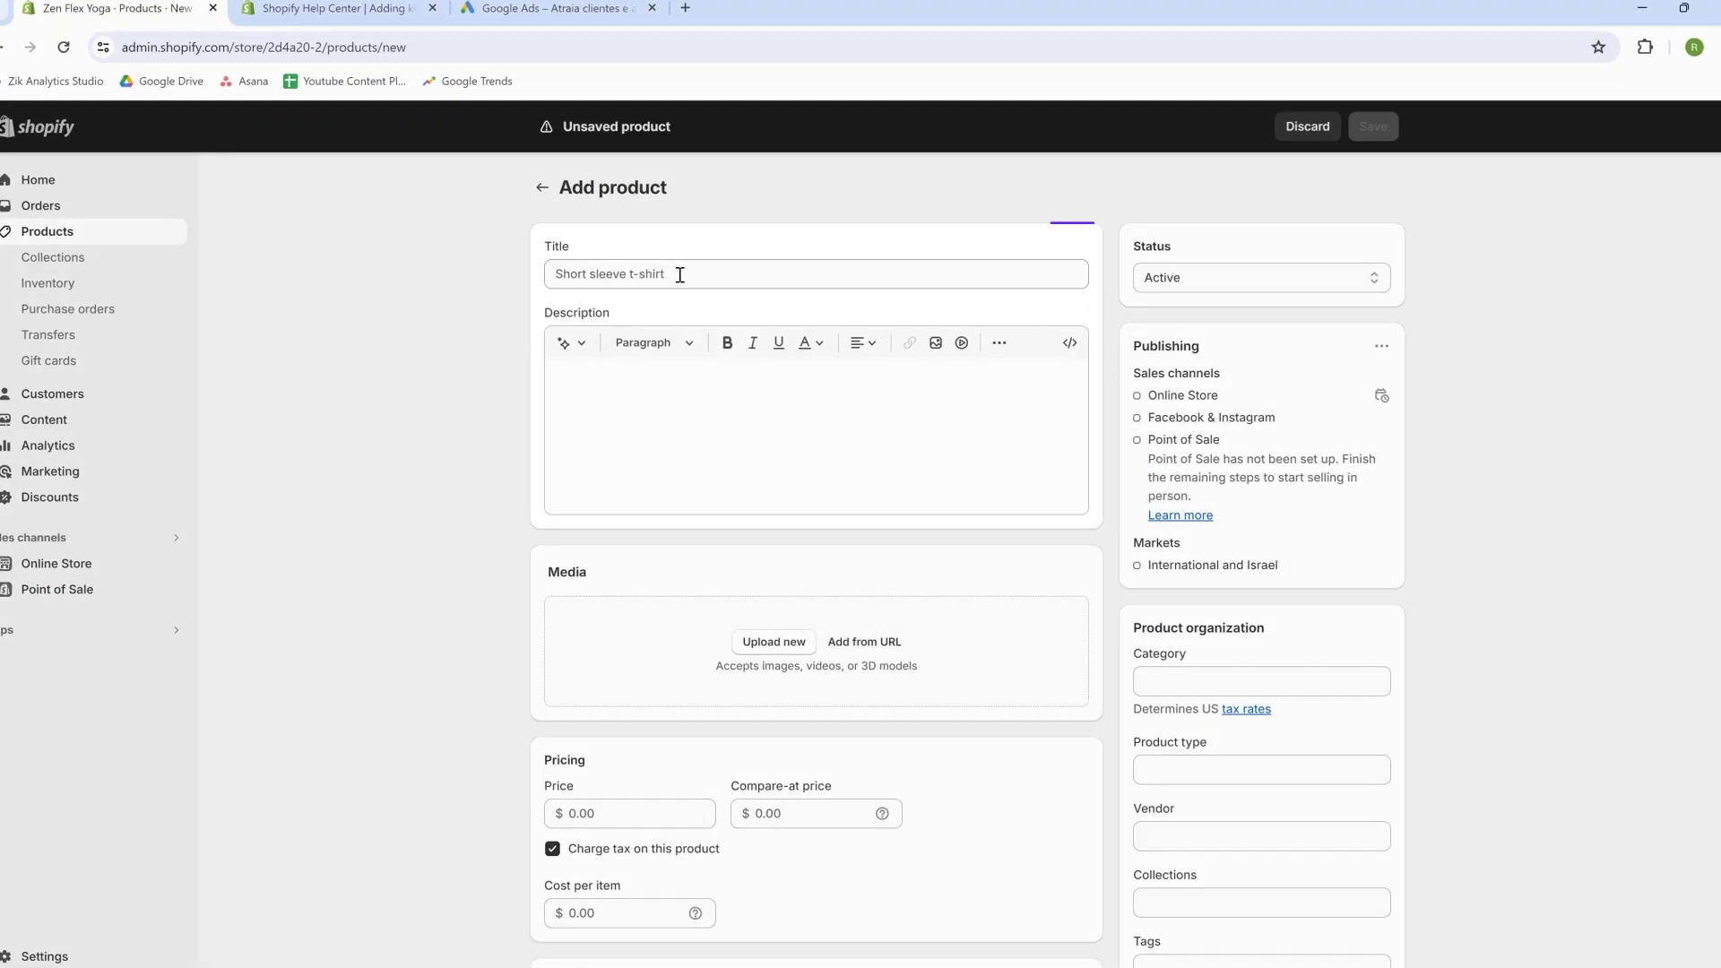
# - Enter 'Waterproof Exercise Yoga Mat' as the product title and select it to check it
pyautogui.click(684, 273)
pyautogui.write('Waterproof Exercise Yoga Mat')
pyautogui.moveTo(659, 155); pyautogui.dragTo(218, 180)
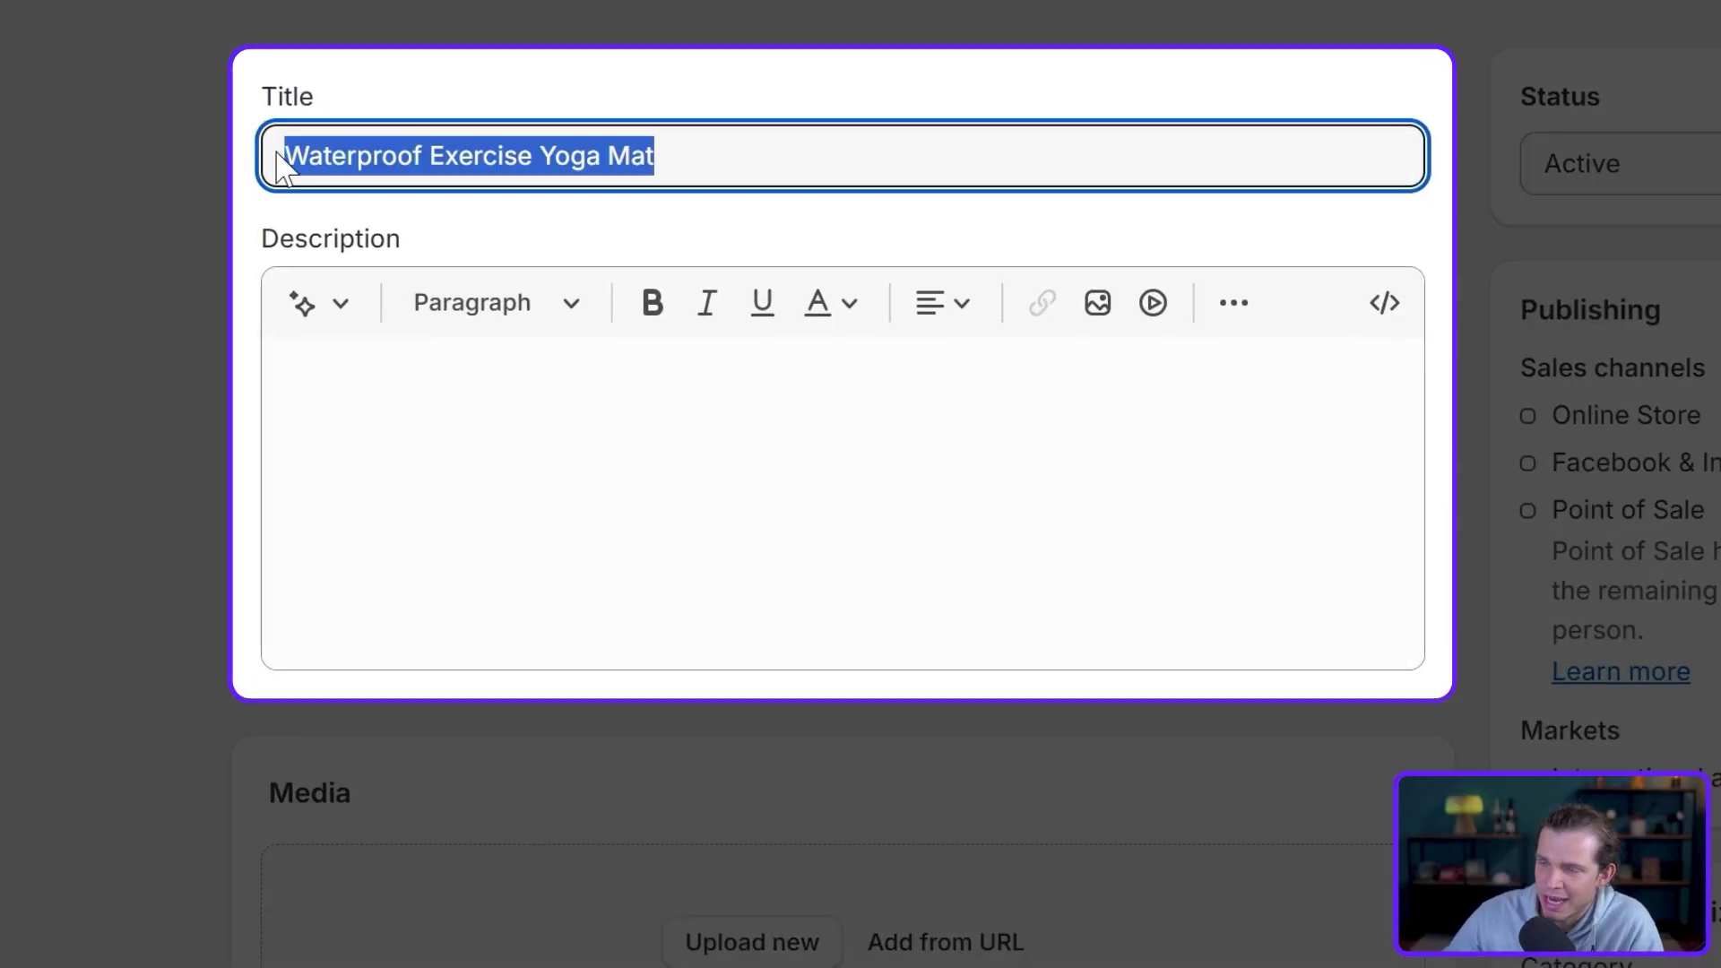
pyautogui.click(353, 154)
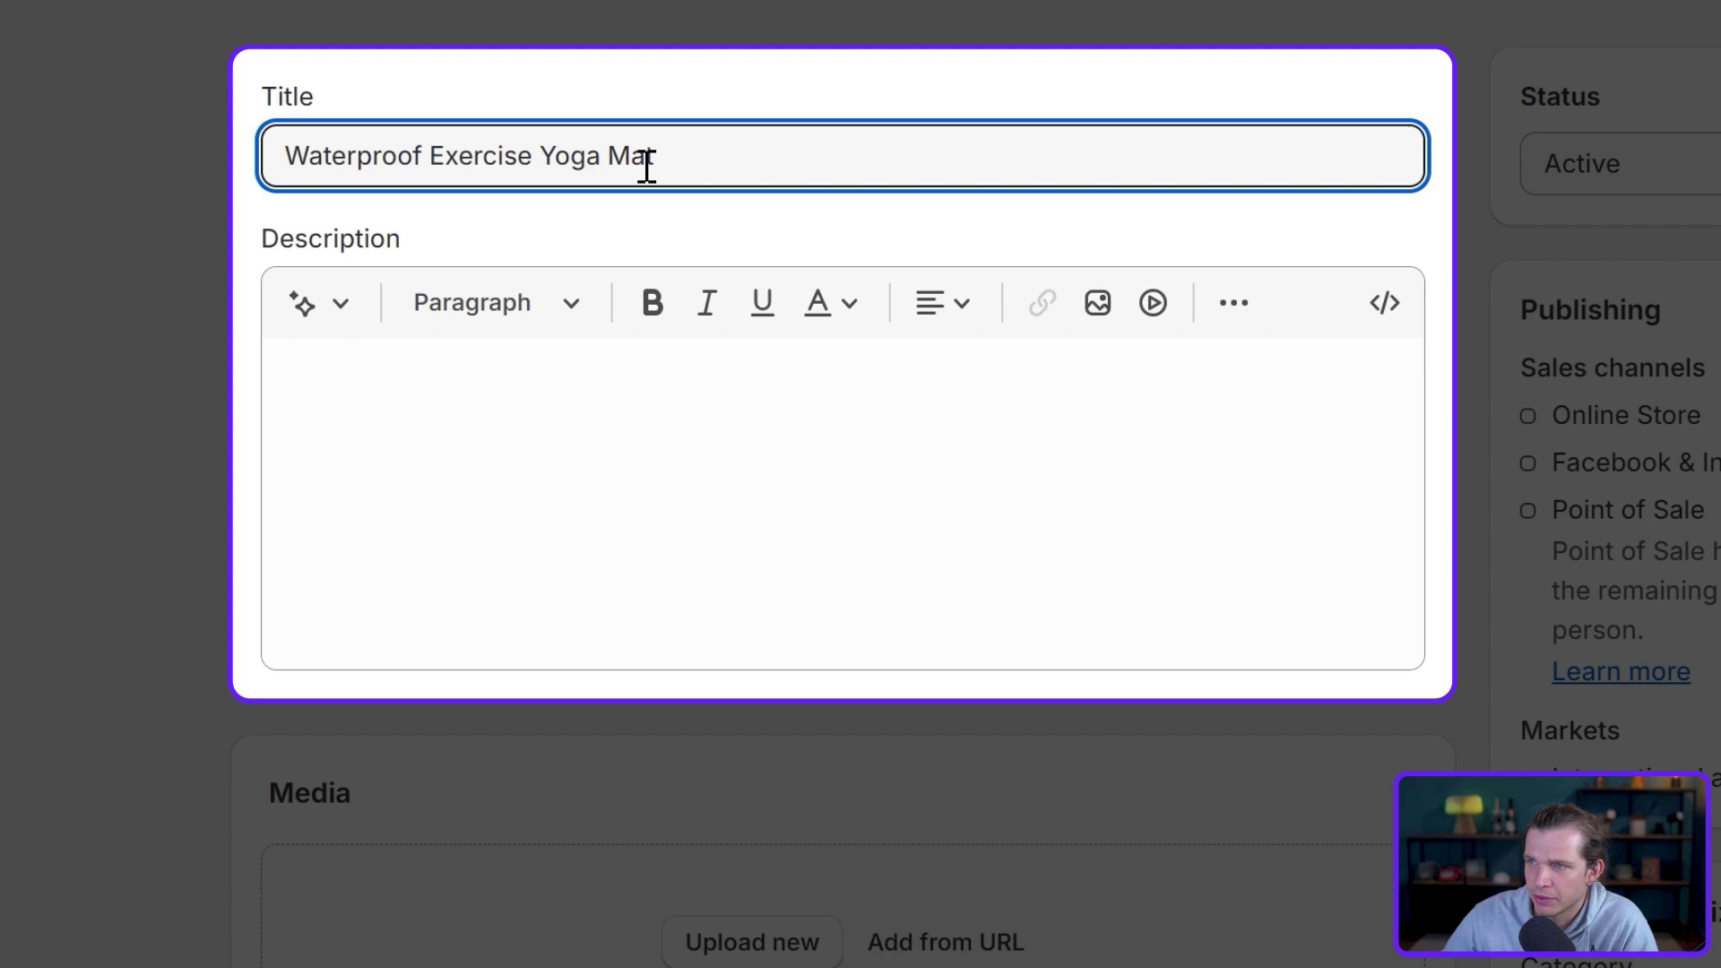
pyautogui.moveTo(412, 162); pyautogui.dragTo(148, 211)
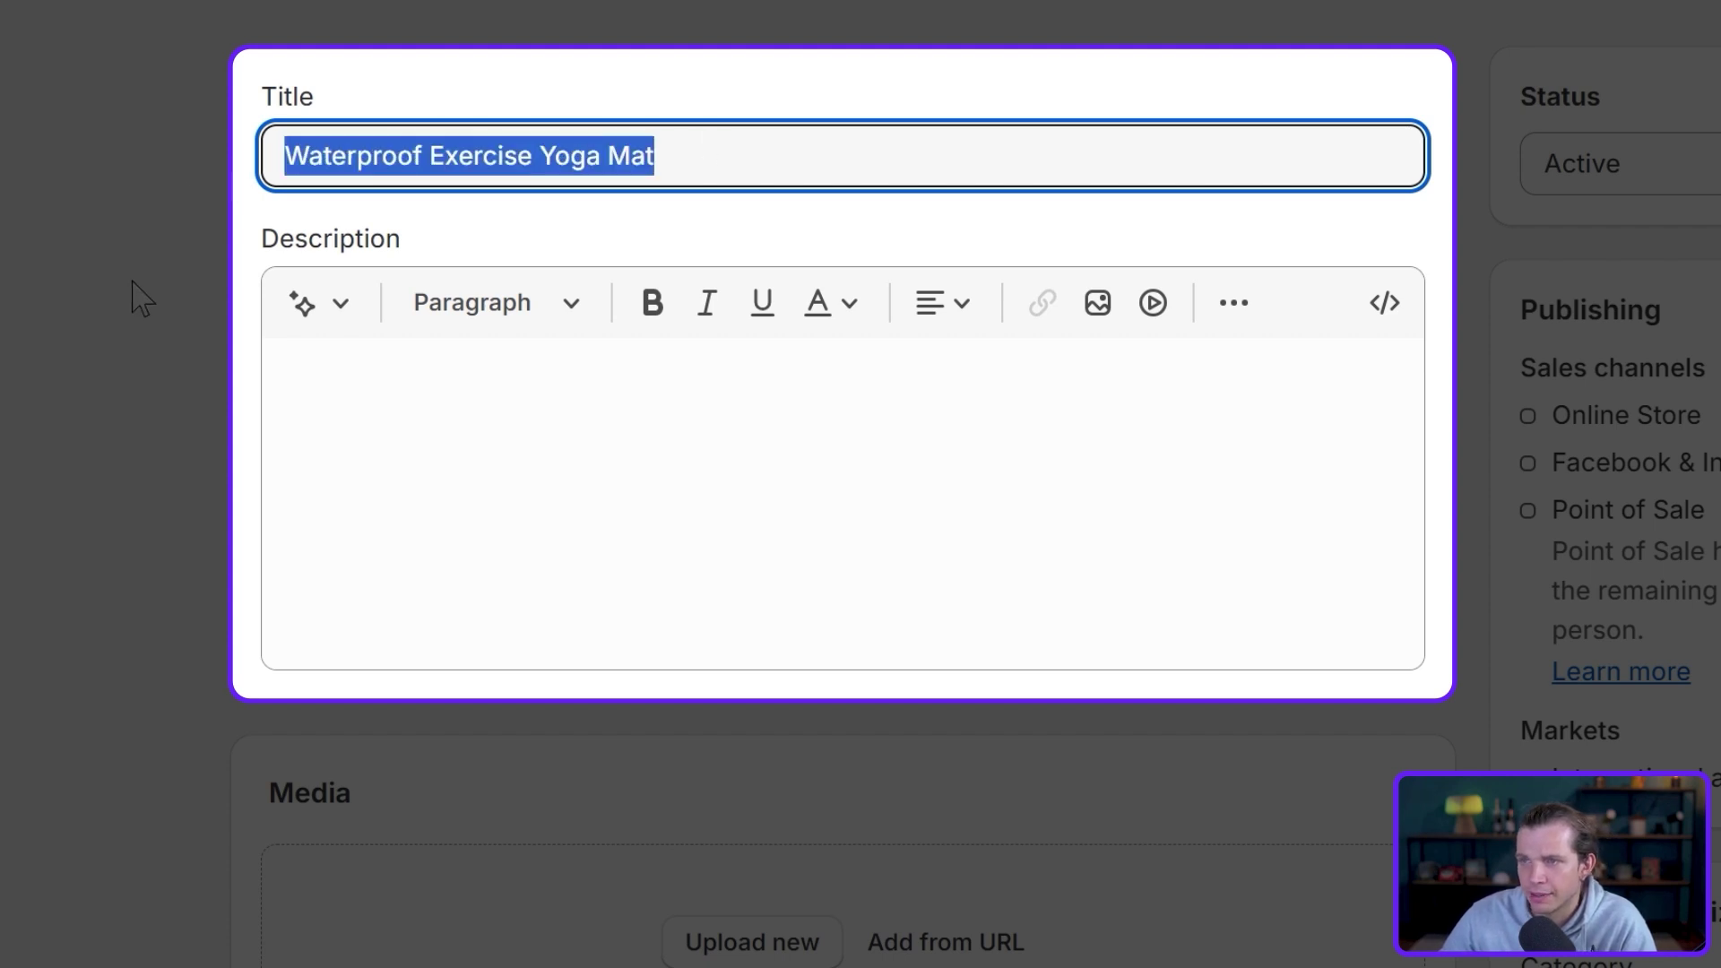
pyautogui.click(489, 465)
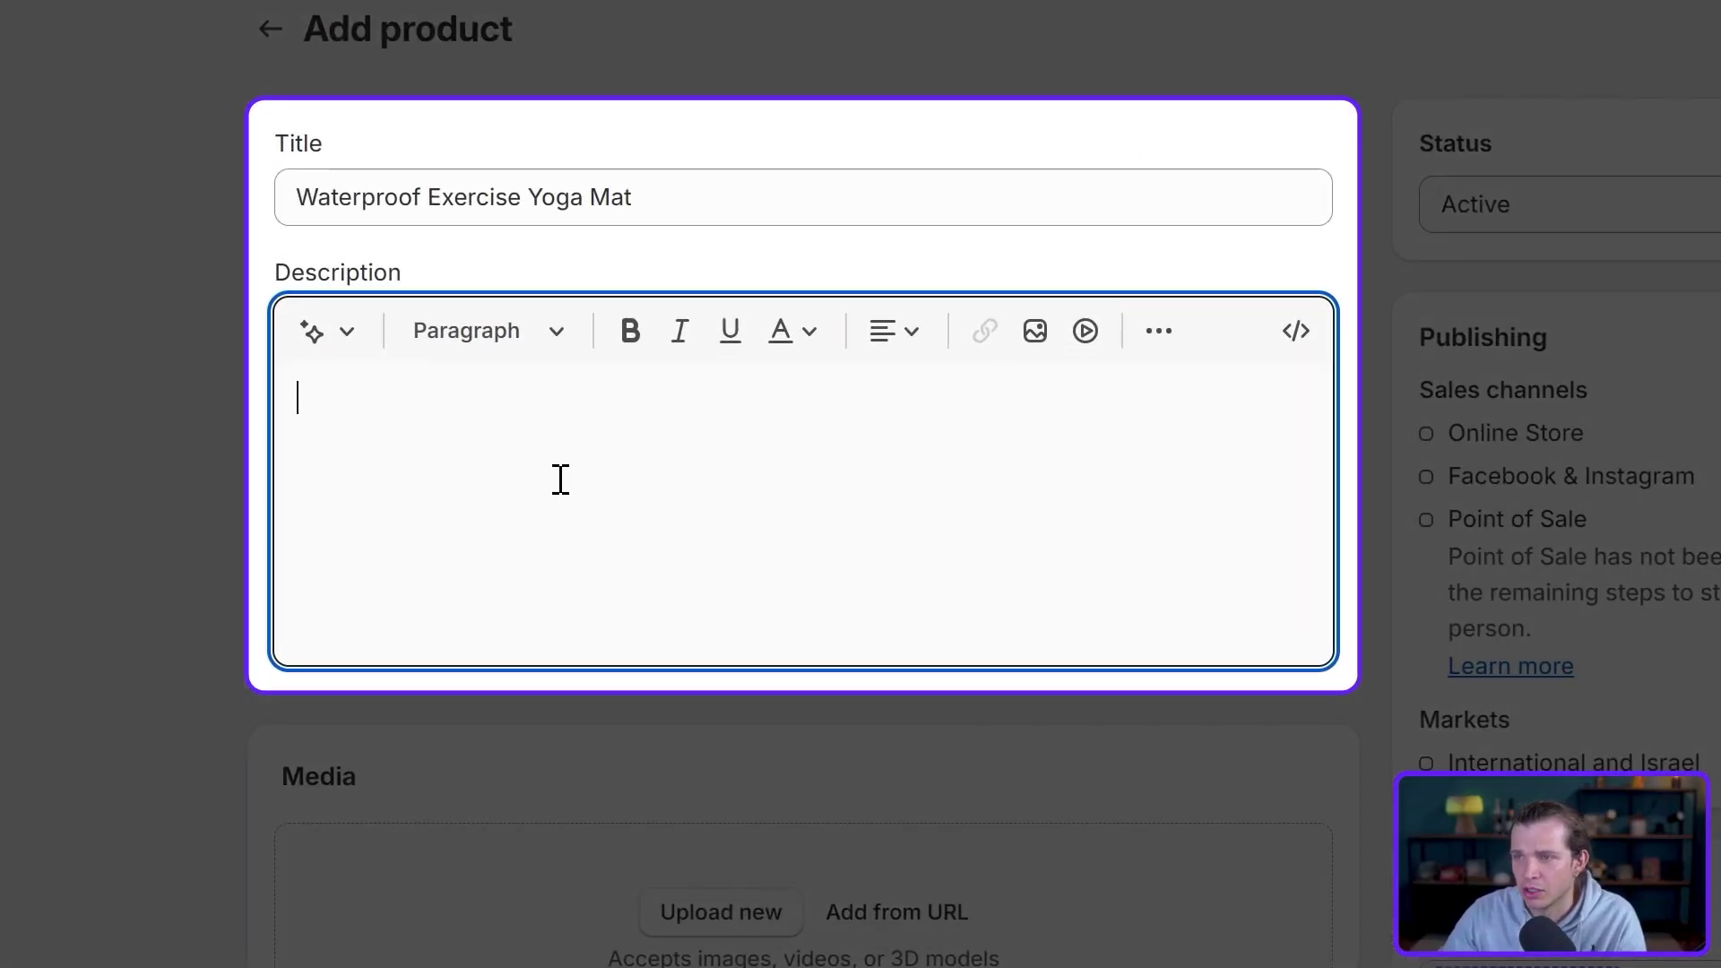
# - Paste the prepared yoga mat description and review its opening 'go-to choice' sentence
pyautogui.write('Introducing our Yoga Exercise Mat - your go-to choice for yoga and outdoor activities. Key Features: Premium EVA Material: This high-quality mat offers comfort, durability, and moisture resistance. Multipurpose Design: Perfect for yoga, it also serves as an outdoor camping and picnic mat. Specifications: Weight: 150g Size: 180x50x0.6cm (70.9x19.7x0.24") Rolled Up Size: 12cm (4.72") in diameter, 50cm (19.7") in width Enhance your yoga practice and outdoor adventures with this lightweight and versatile mat. Order yours today!')
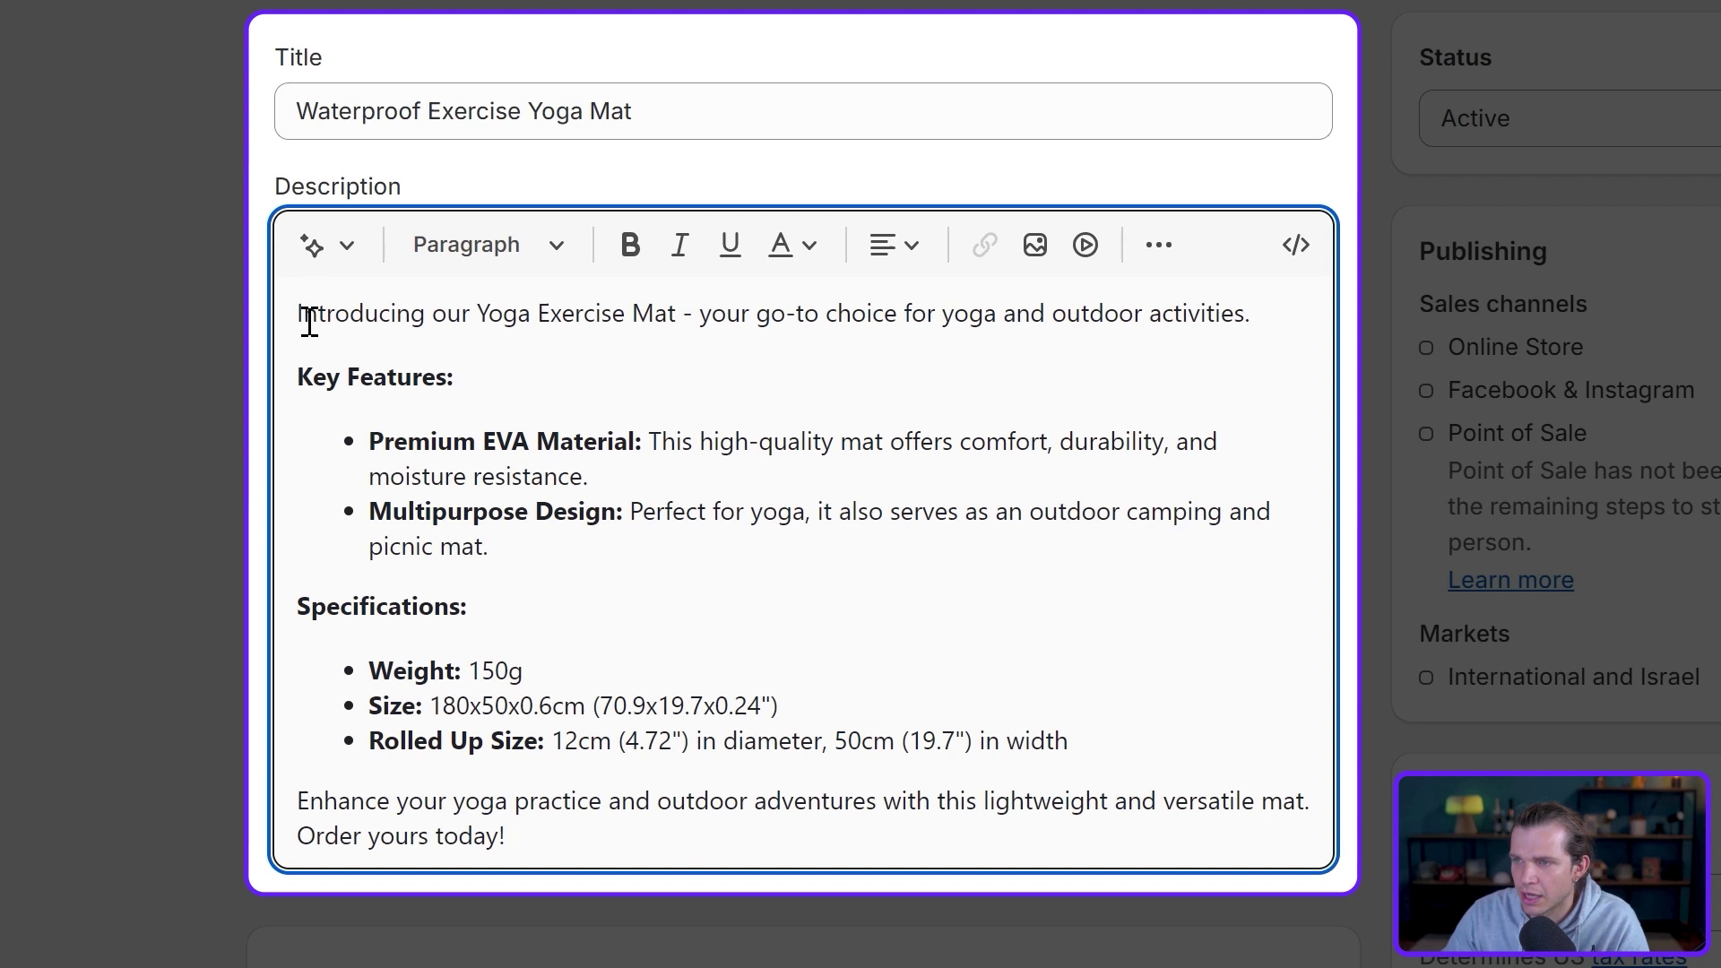
pyautogui.moveTo(316, 317); pyautogui.dragTo(1219, 328)
pyautogui.click(1219, 329)
pyautogui.moveTo(698, 318); pyautogui.dragTo(1031, 315)
pyautogui.click(704, 402)
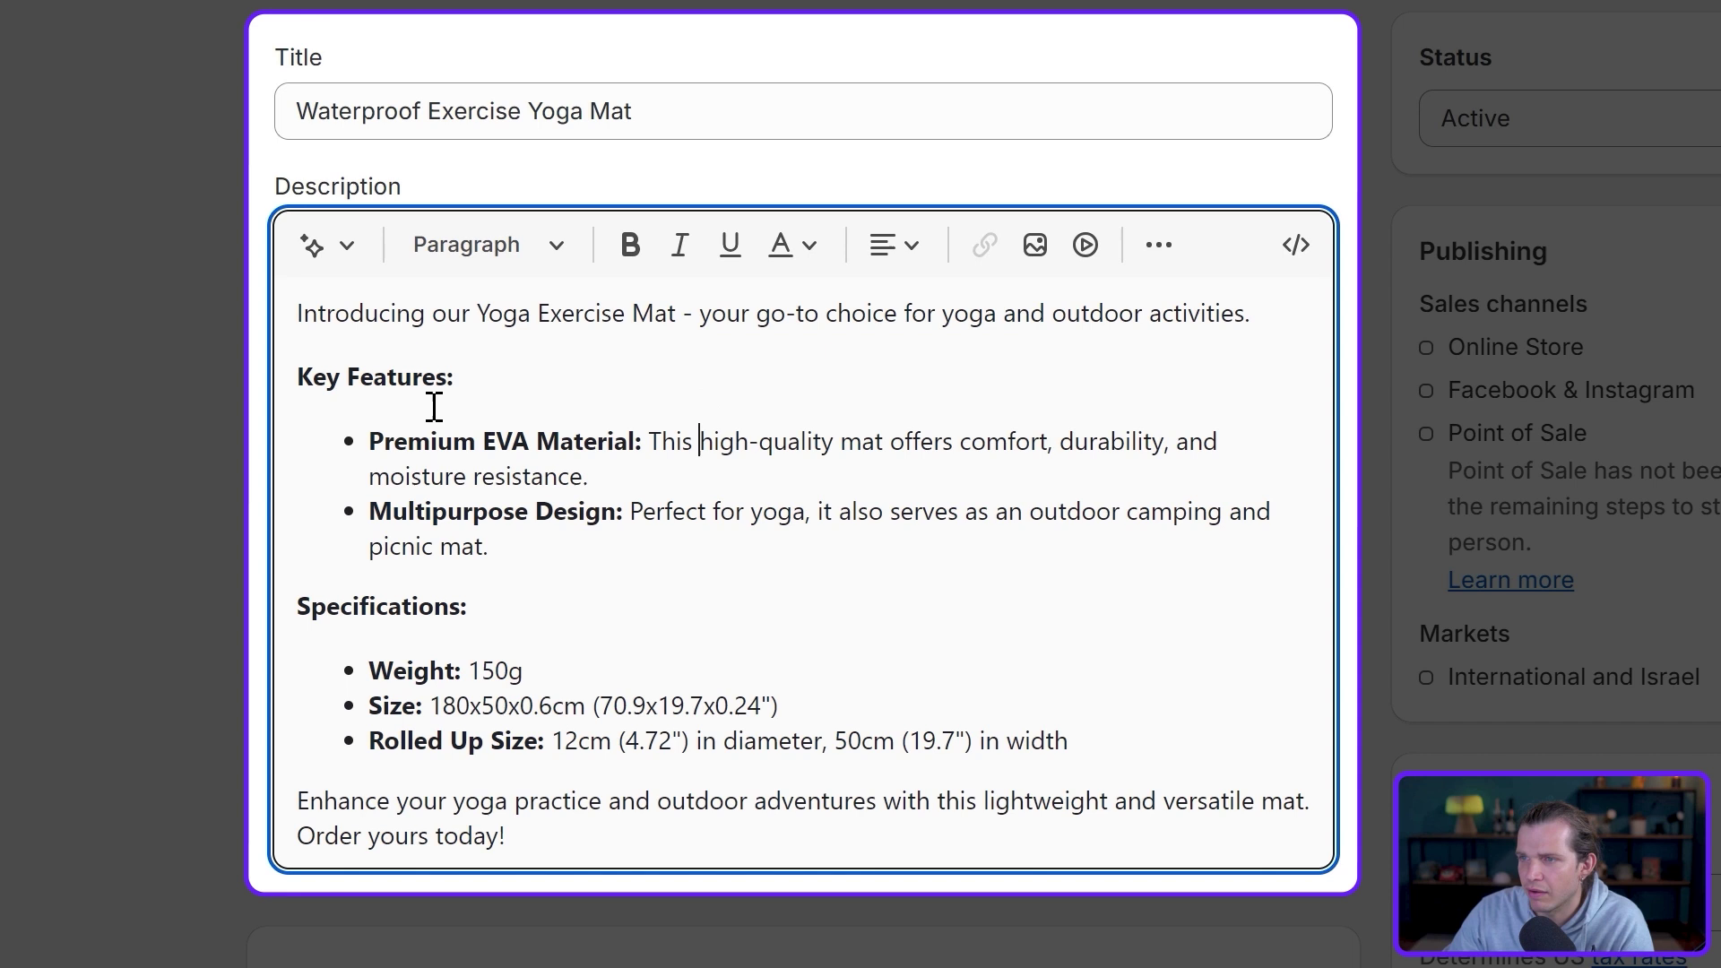
# - Review the Key Features text, closing paragraph and 'Order yours today!' line of the description
pyautogui.moveTo(323, 370); pyautogui.dragTo(638, 504)
pyautogui.click(529, 583)
pyautogui.scroll(-2, 403, 425)
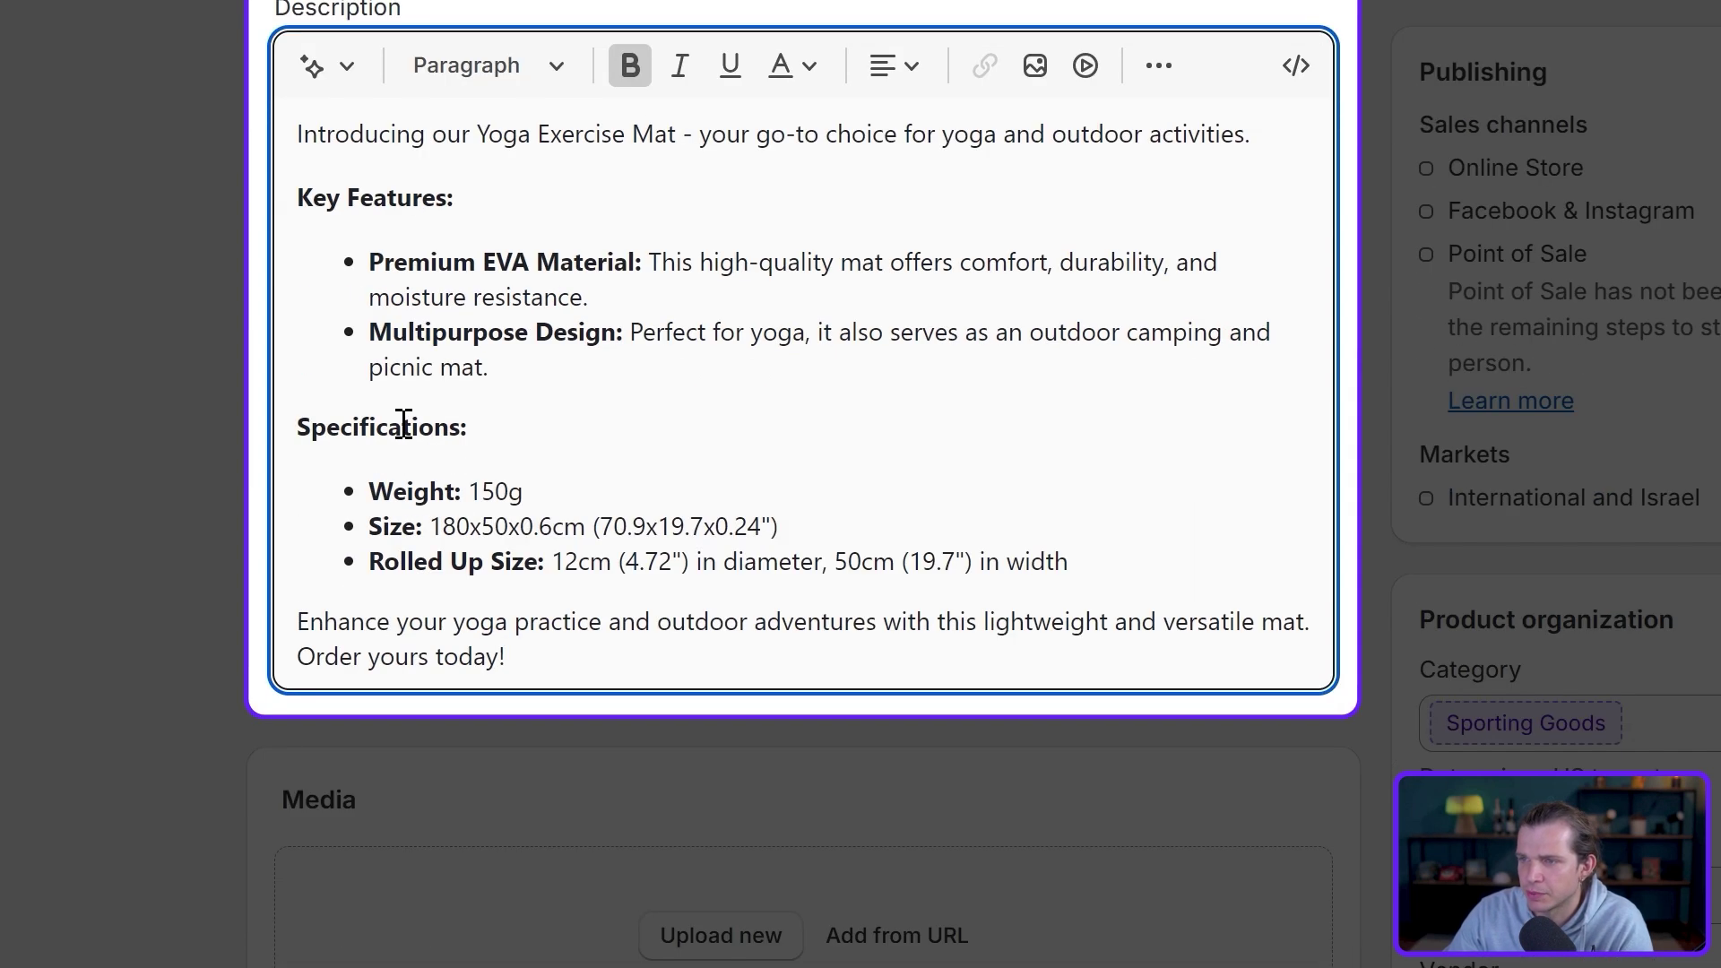
pyautogui.moveTo(538, 655); pyautogui.dragTo(300, 617)
pyautogui.click(351, 627)
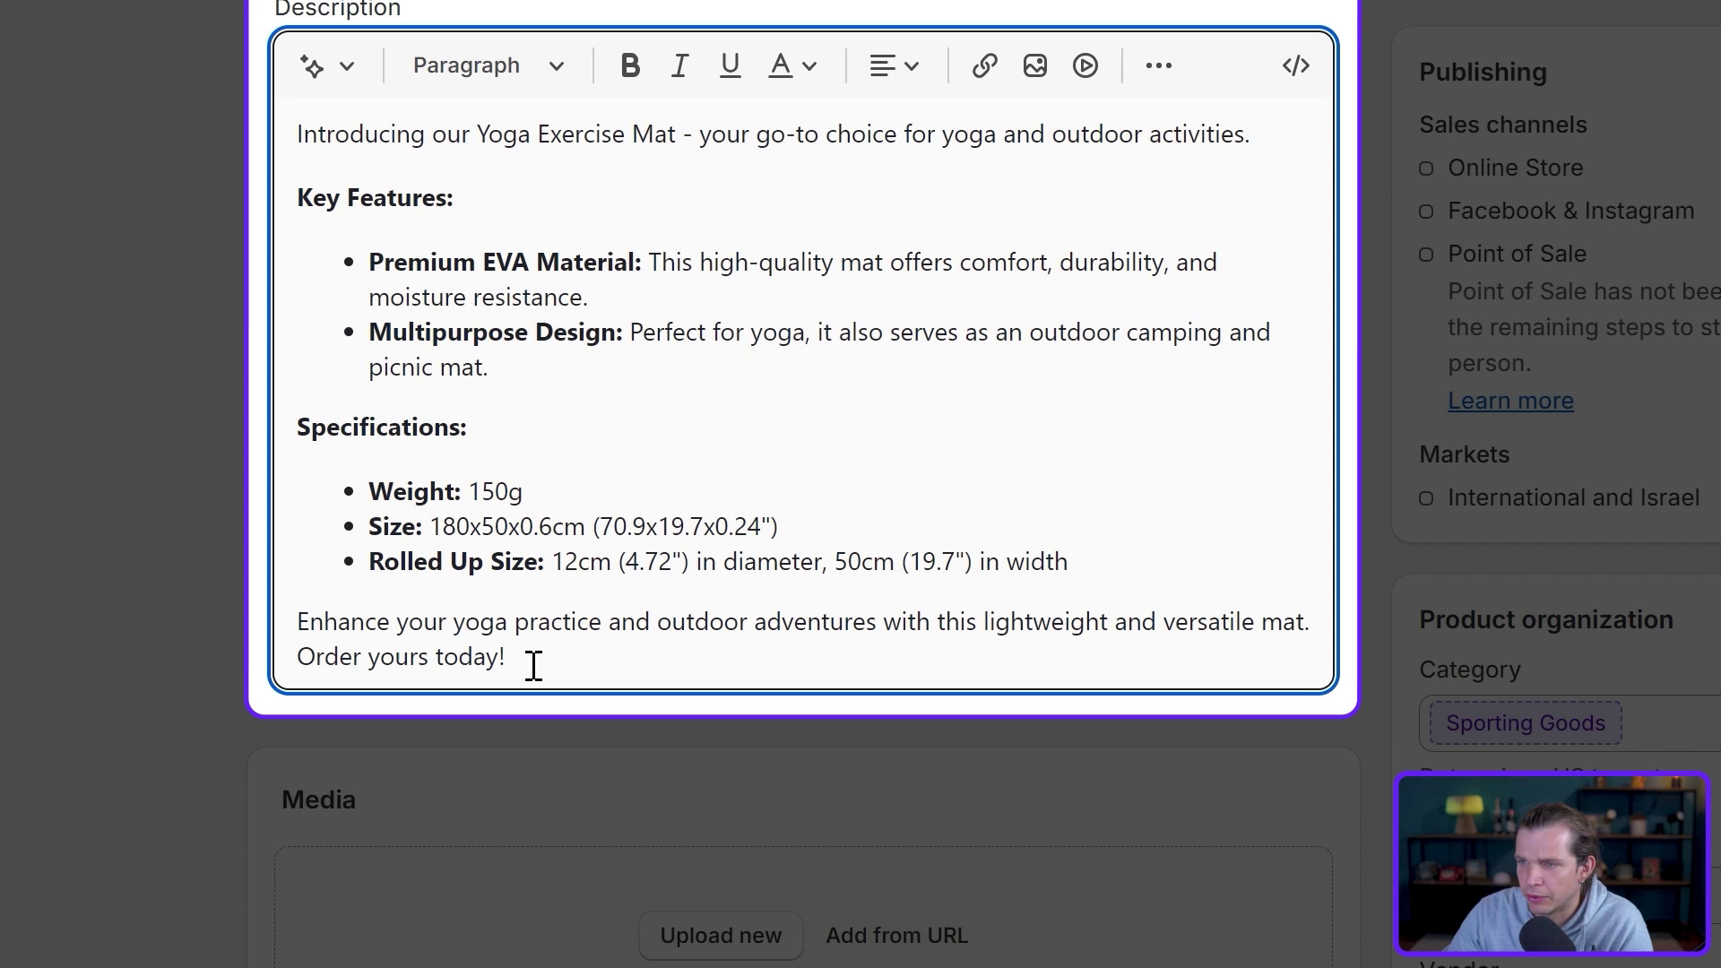
pyautogui.moveTo(535, 665); pyautogui.dragTo(308, 665)
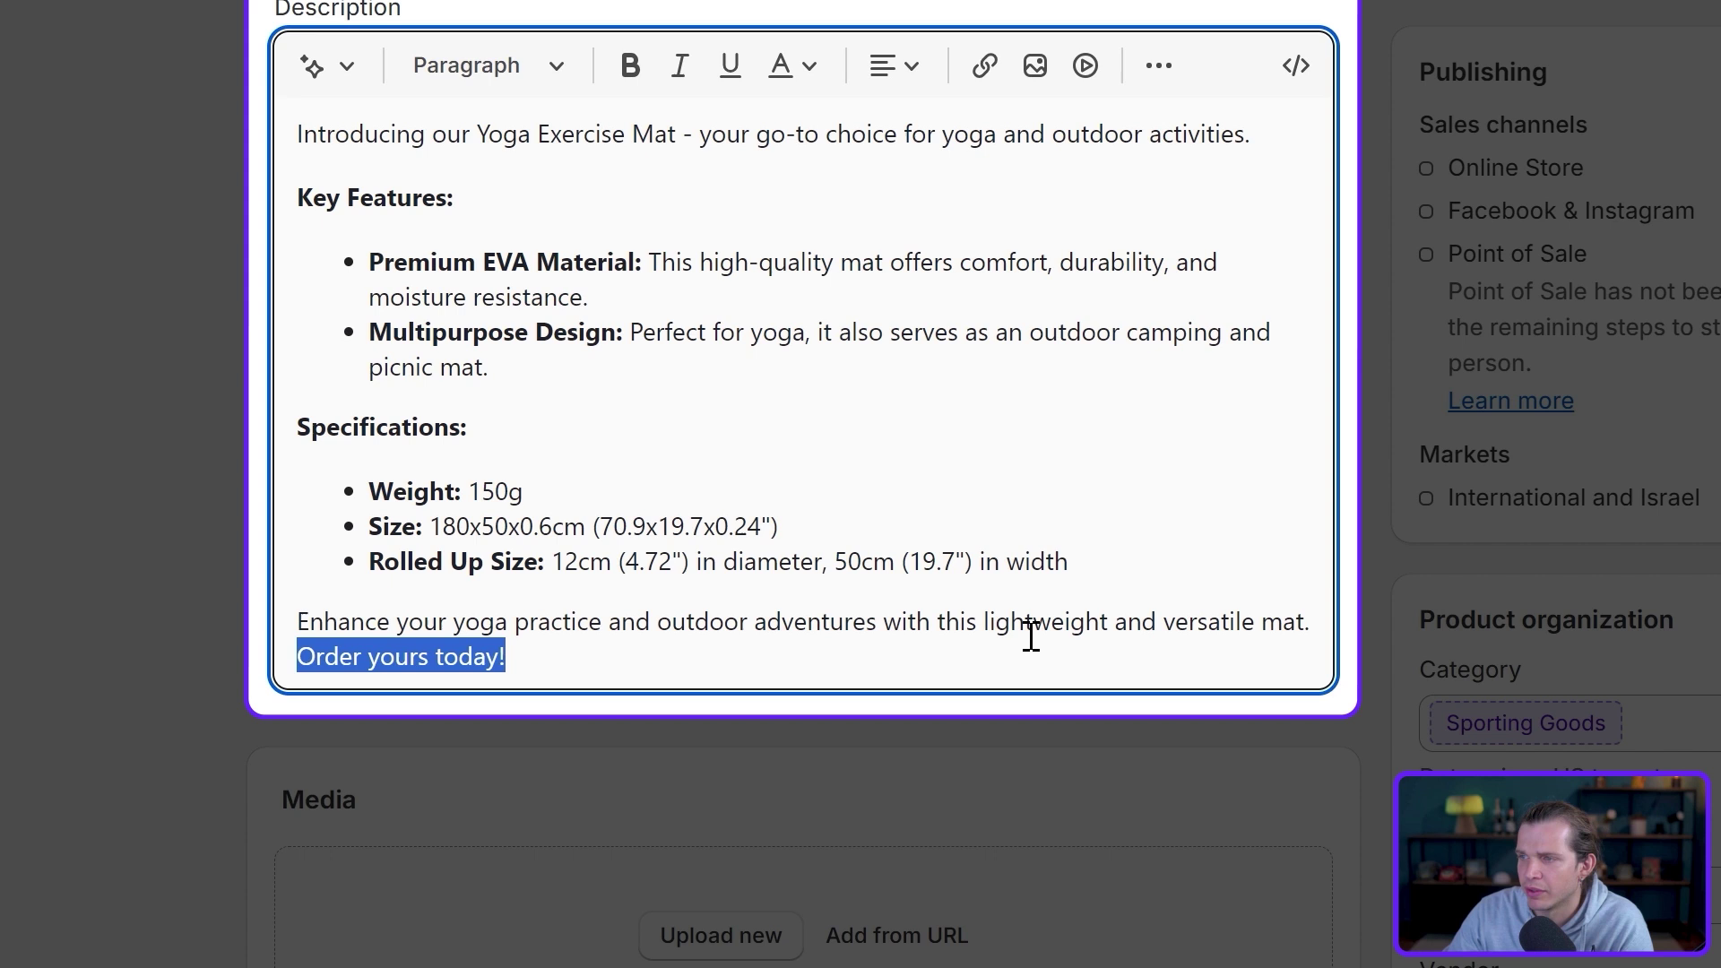
pyautogui.click(748, 660)
pyautogui.scroll(2, 599, 665)
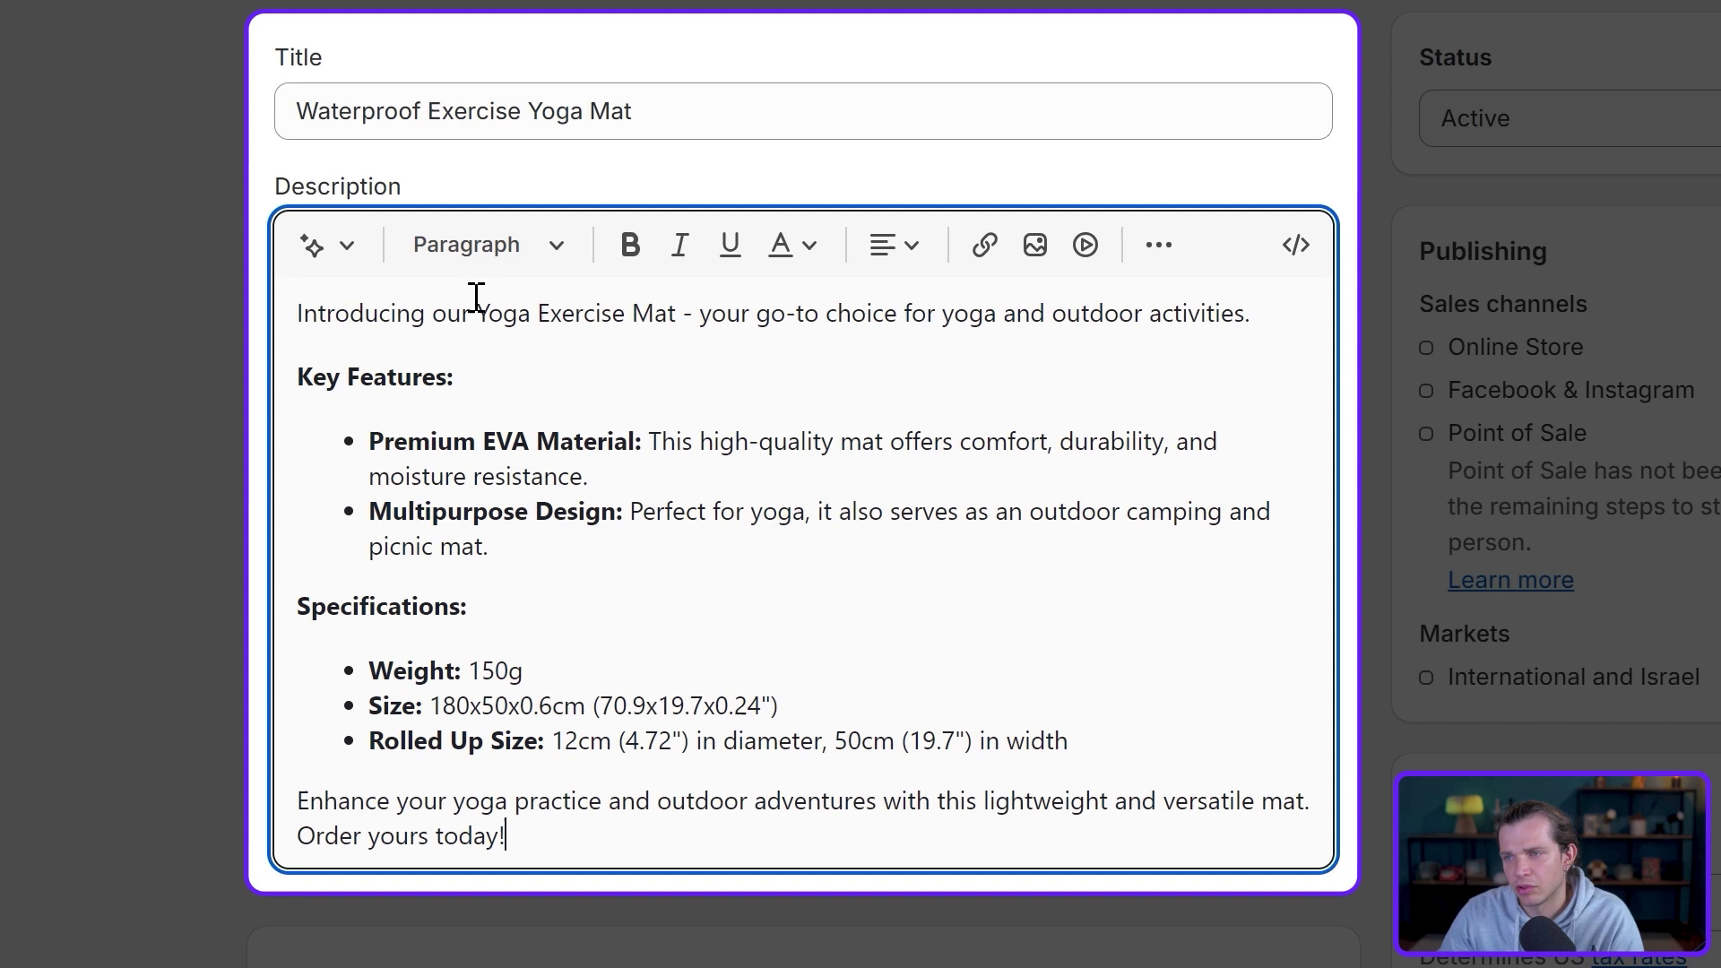
pyautogui.scroll(-2, 485, 571)
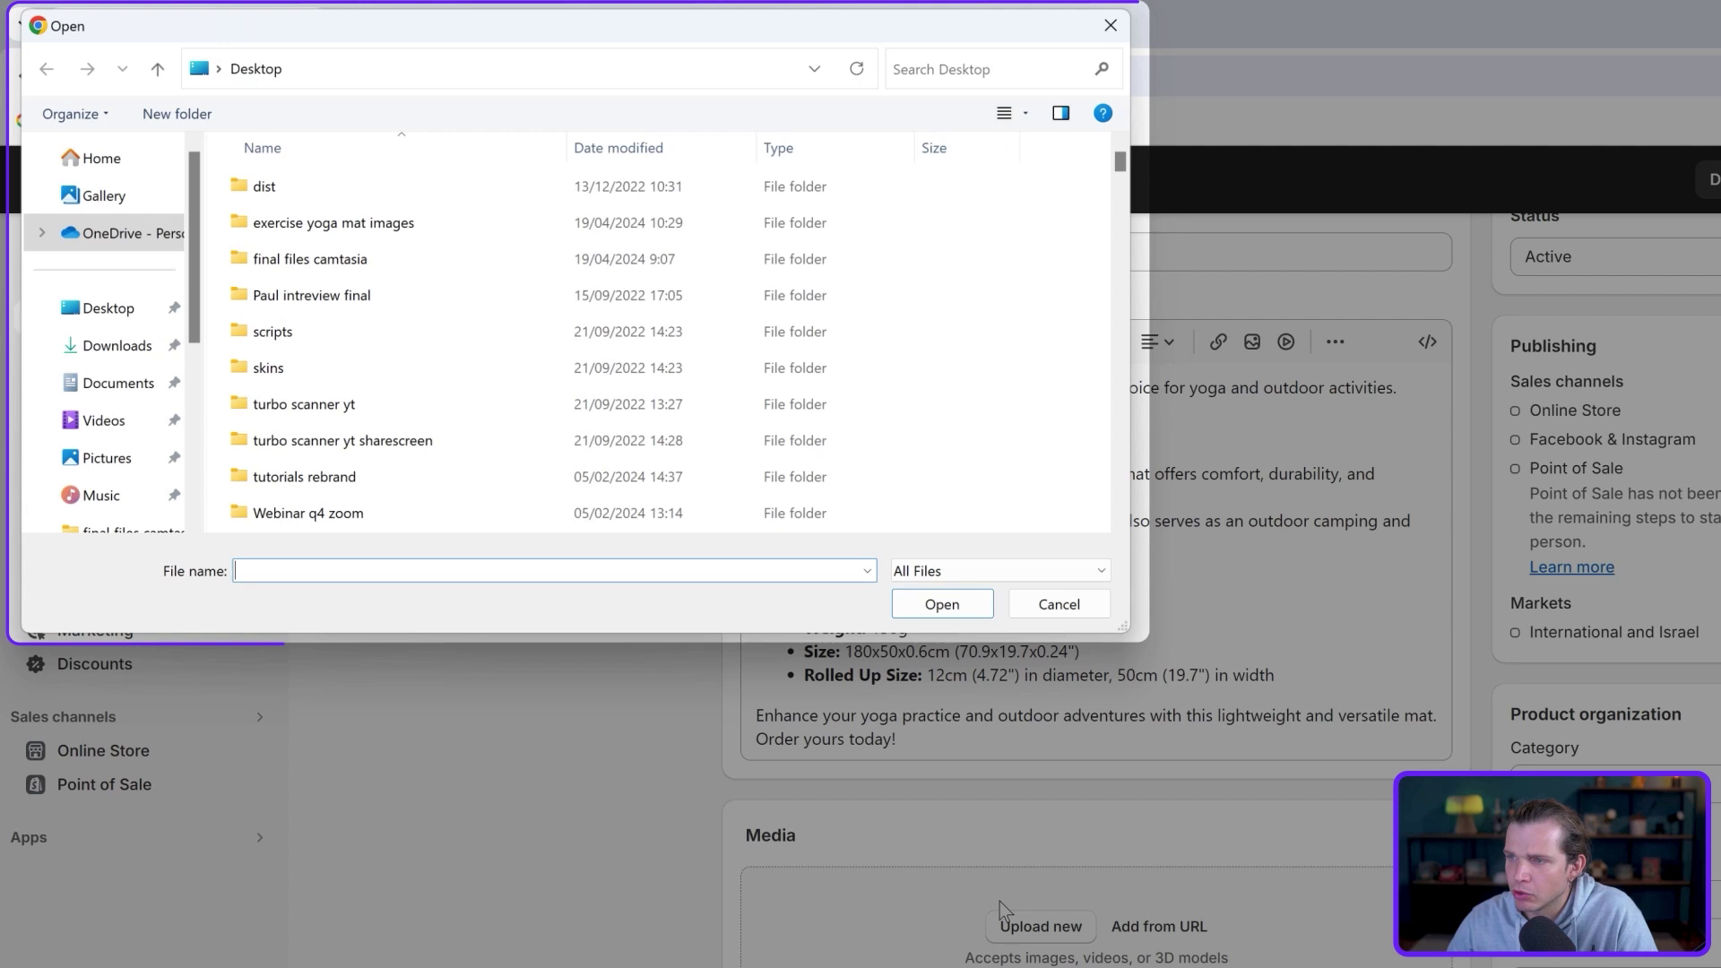
# - Upload all five photos from the exercise yoga mat images folder, making the upright rolled-mat shot the main image
pyautogui.click(243, 160)
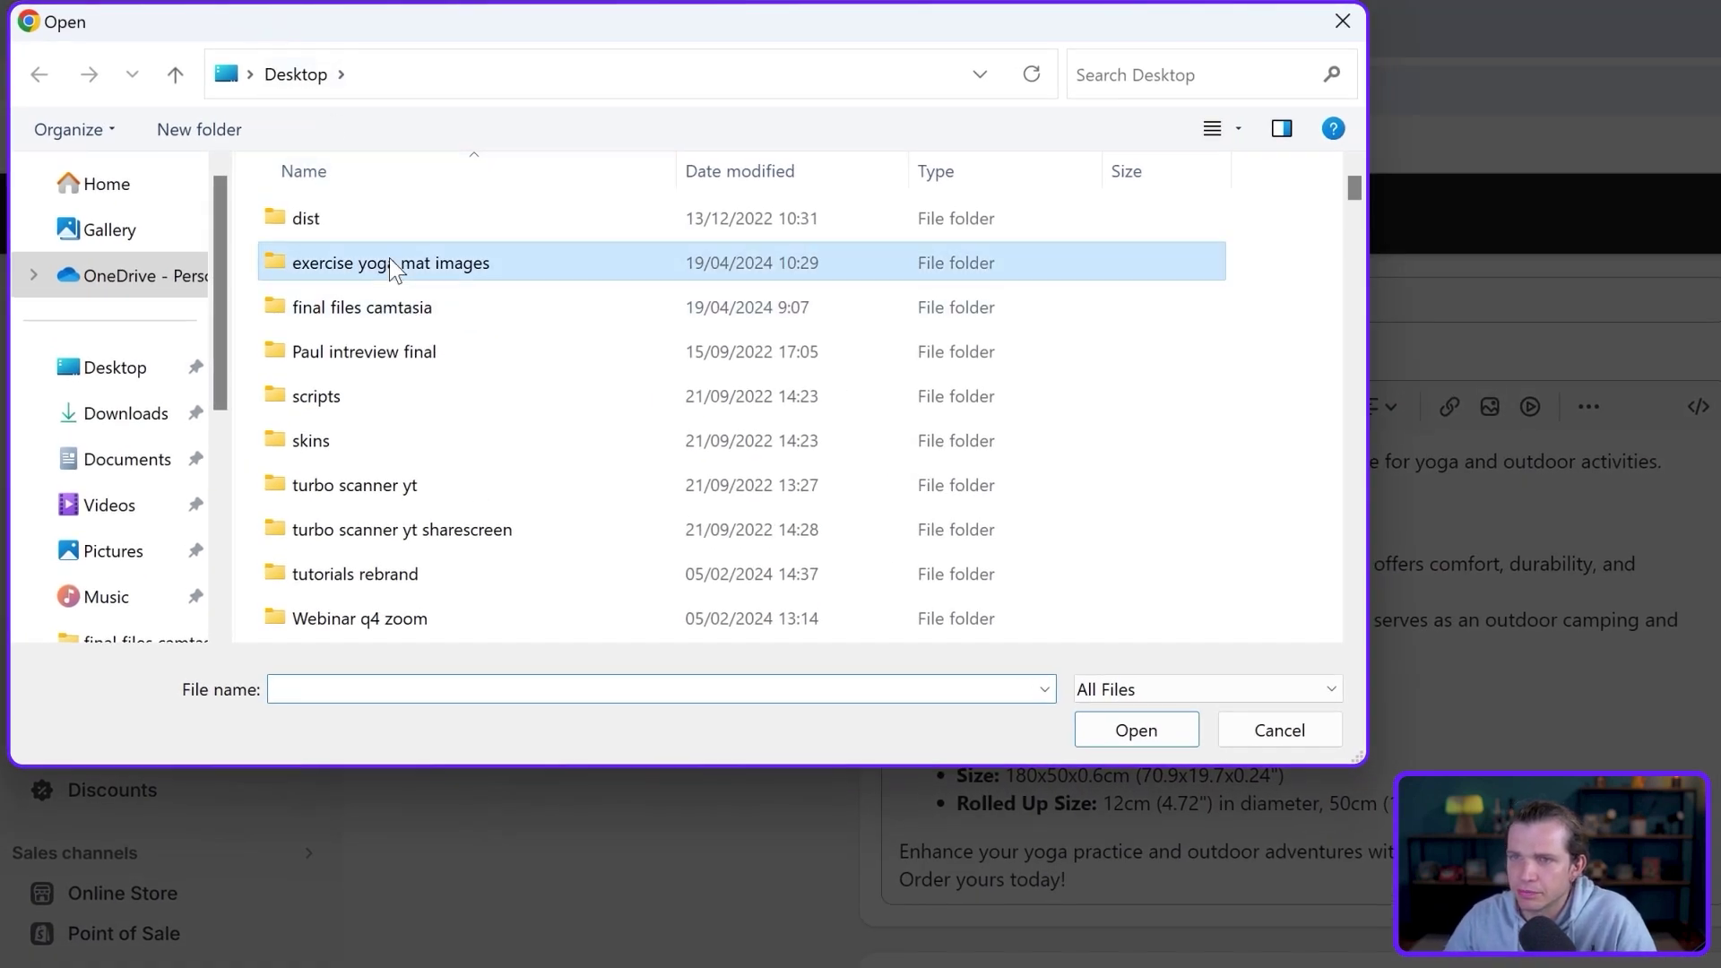
pyautogui.doubleClick(389, 260)
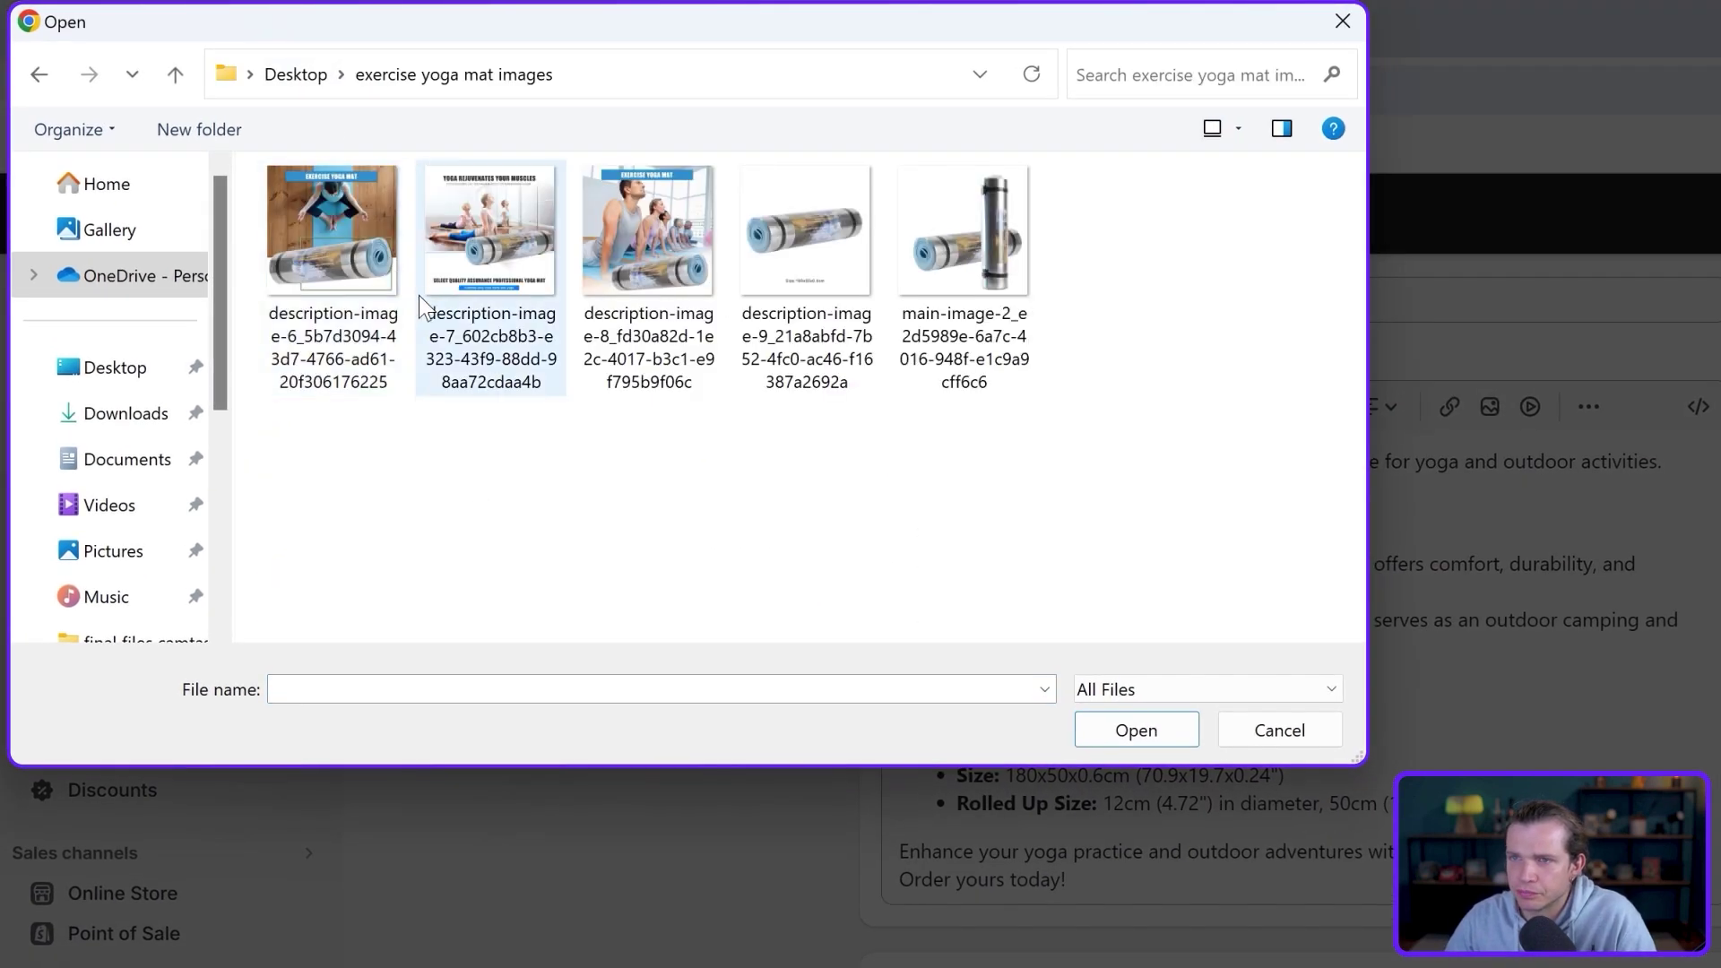
pyautogui.moveTo(361, 456); pyautogui.dragTo(971, 183)
pyautogui.click(1132, 731)
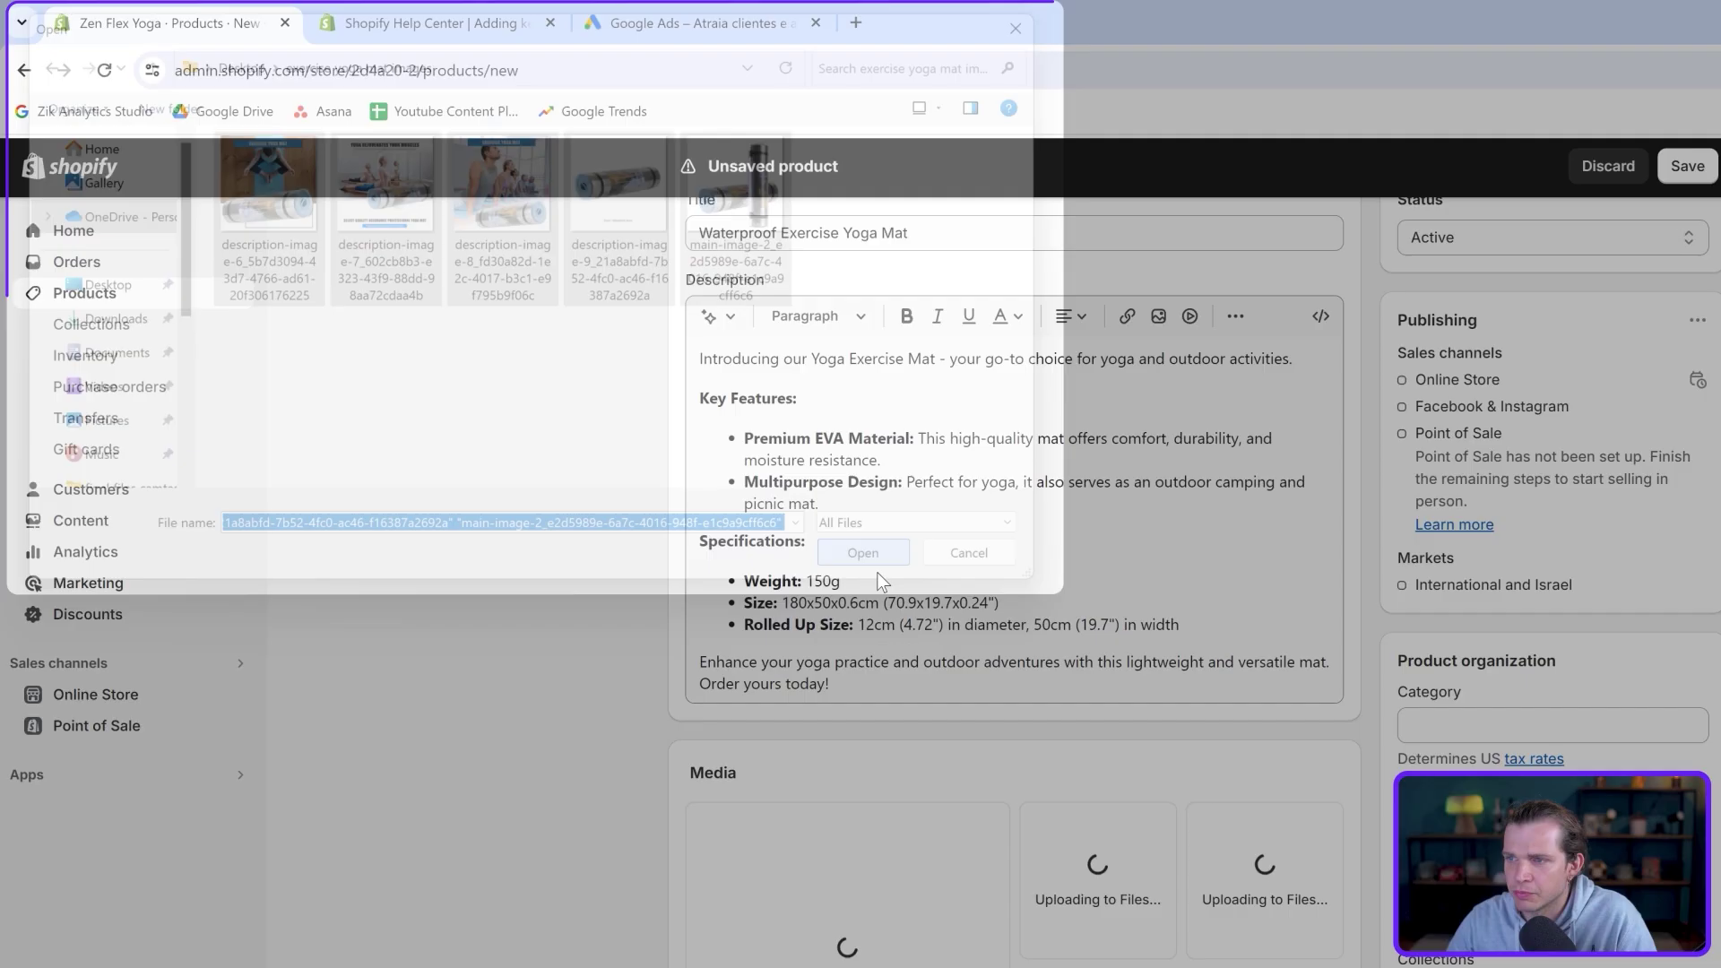
pyautogui.scroll(-3, 905, 617)
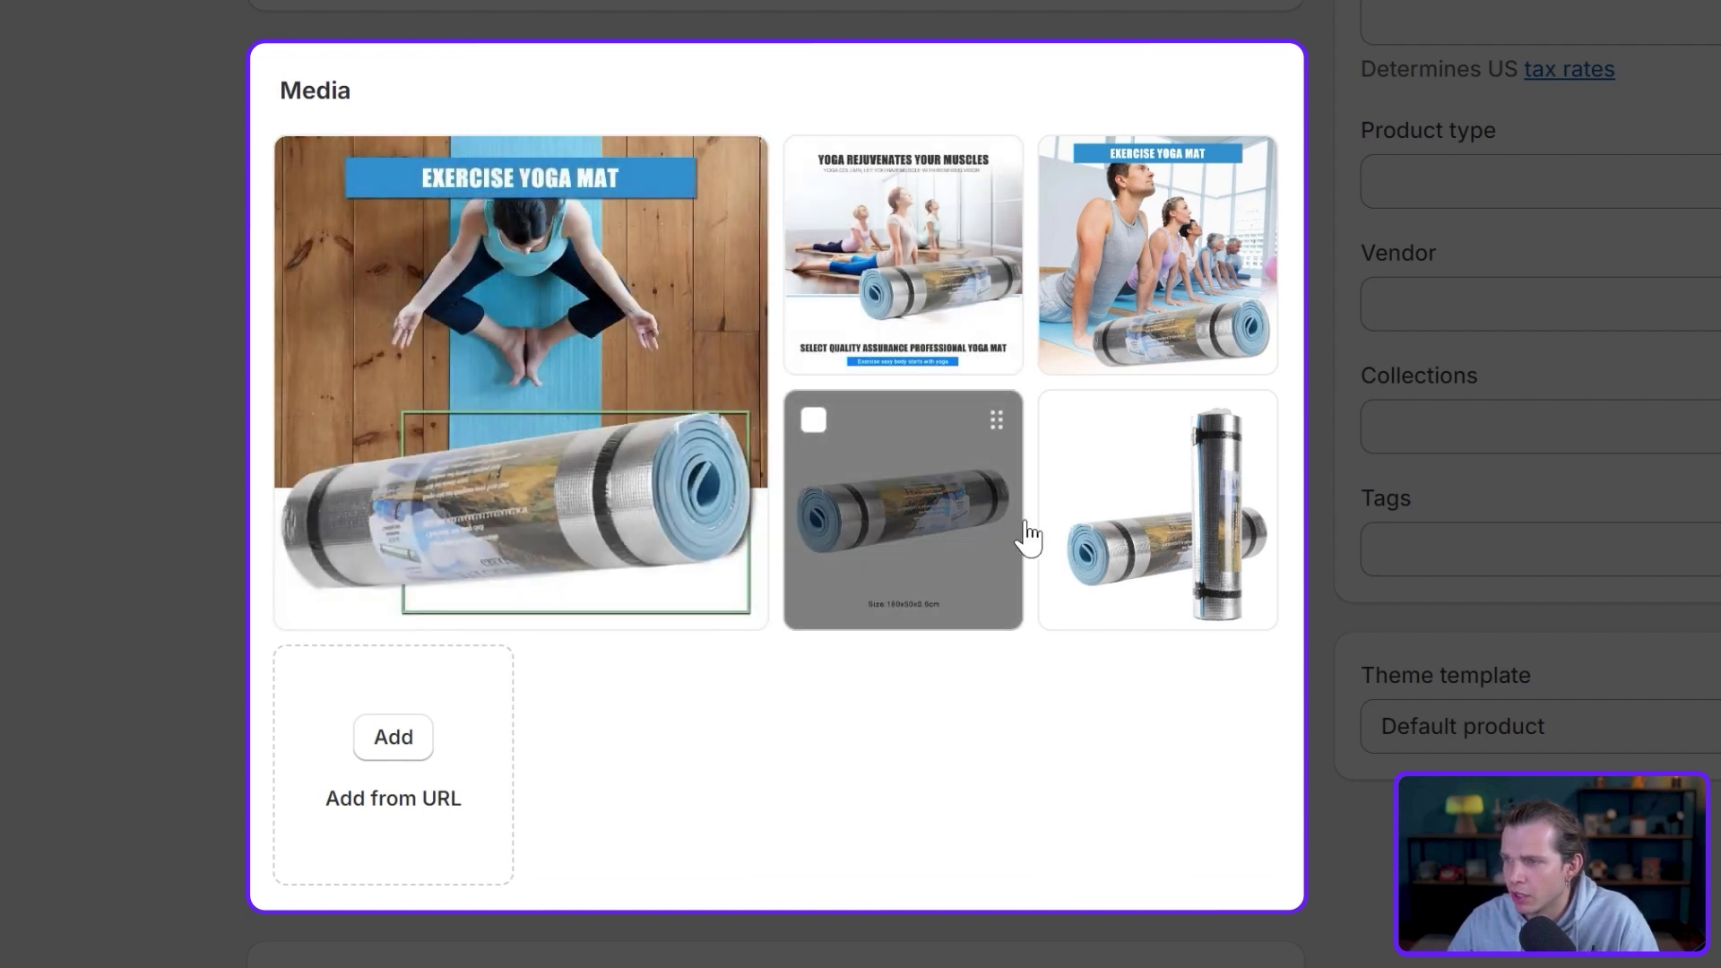
pyautogui.moveTo(1145, 549); pyautogui.dragTo(494, 359)
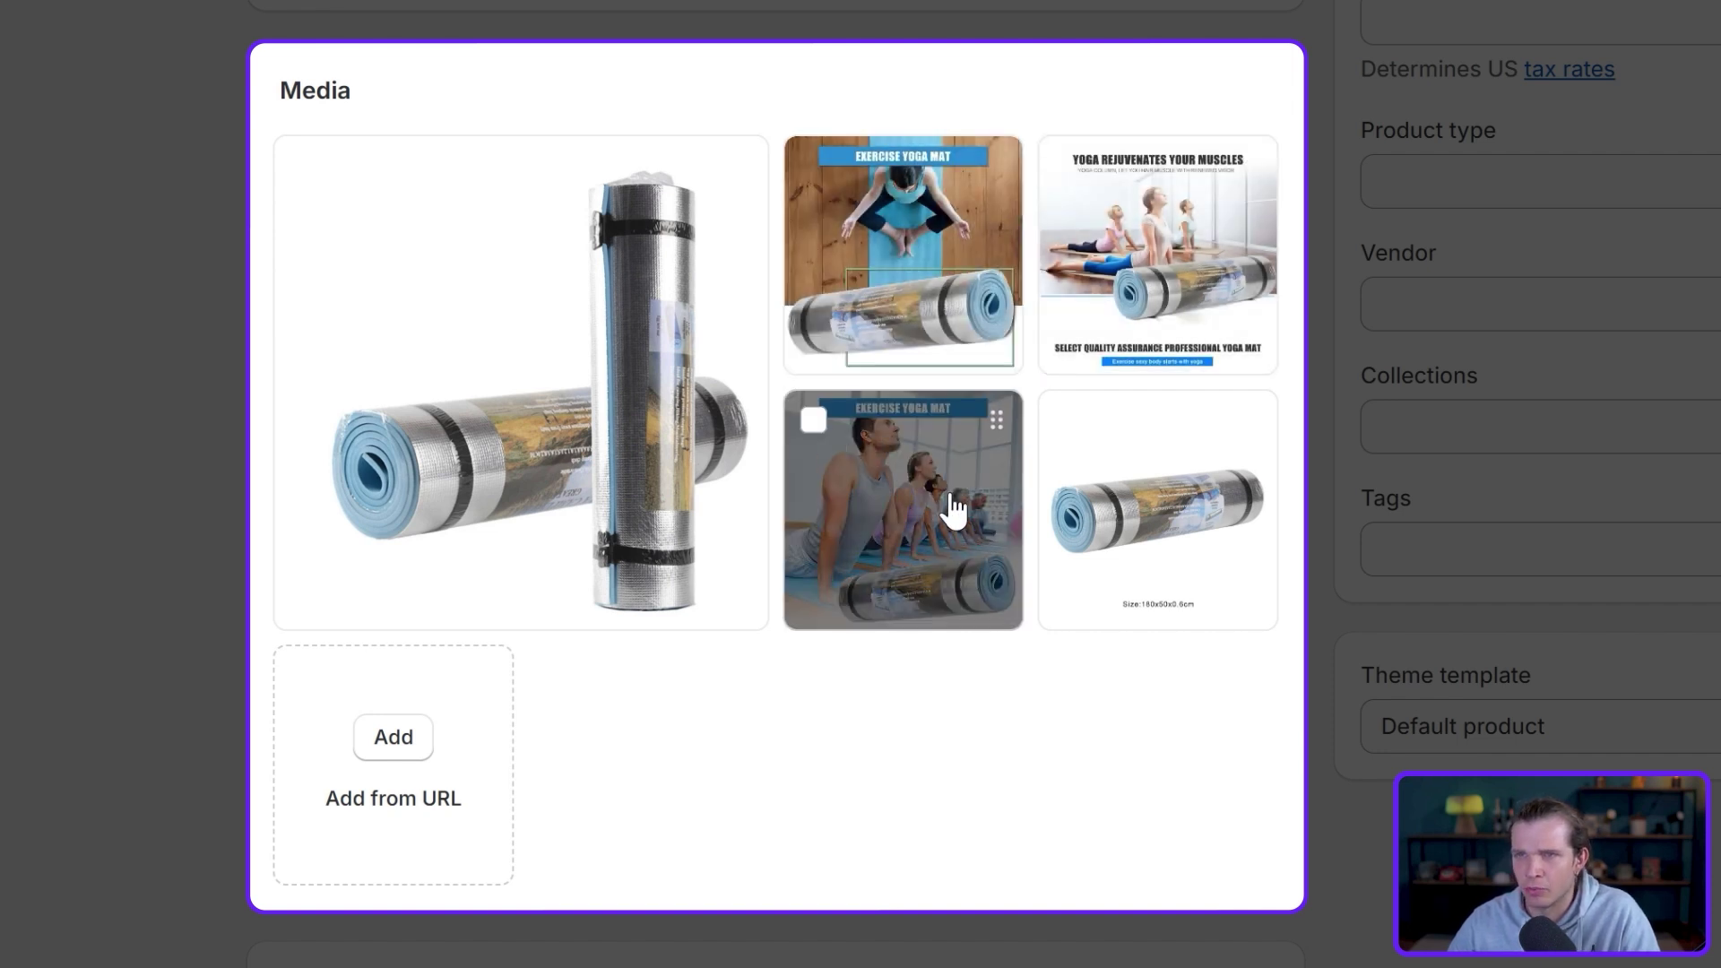
pyautogui.scroll(-4, 807, 753)
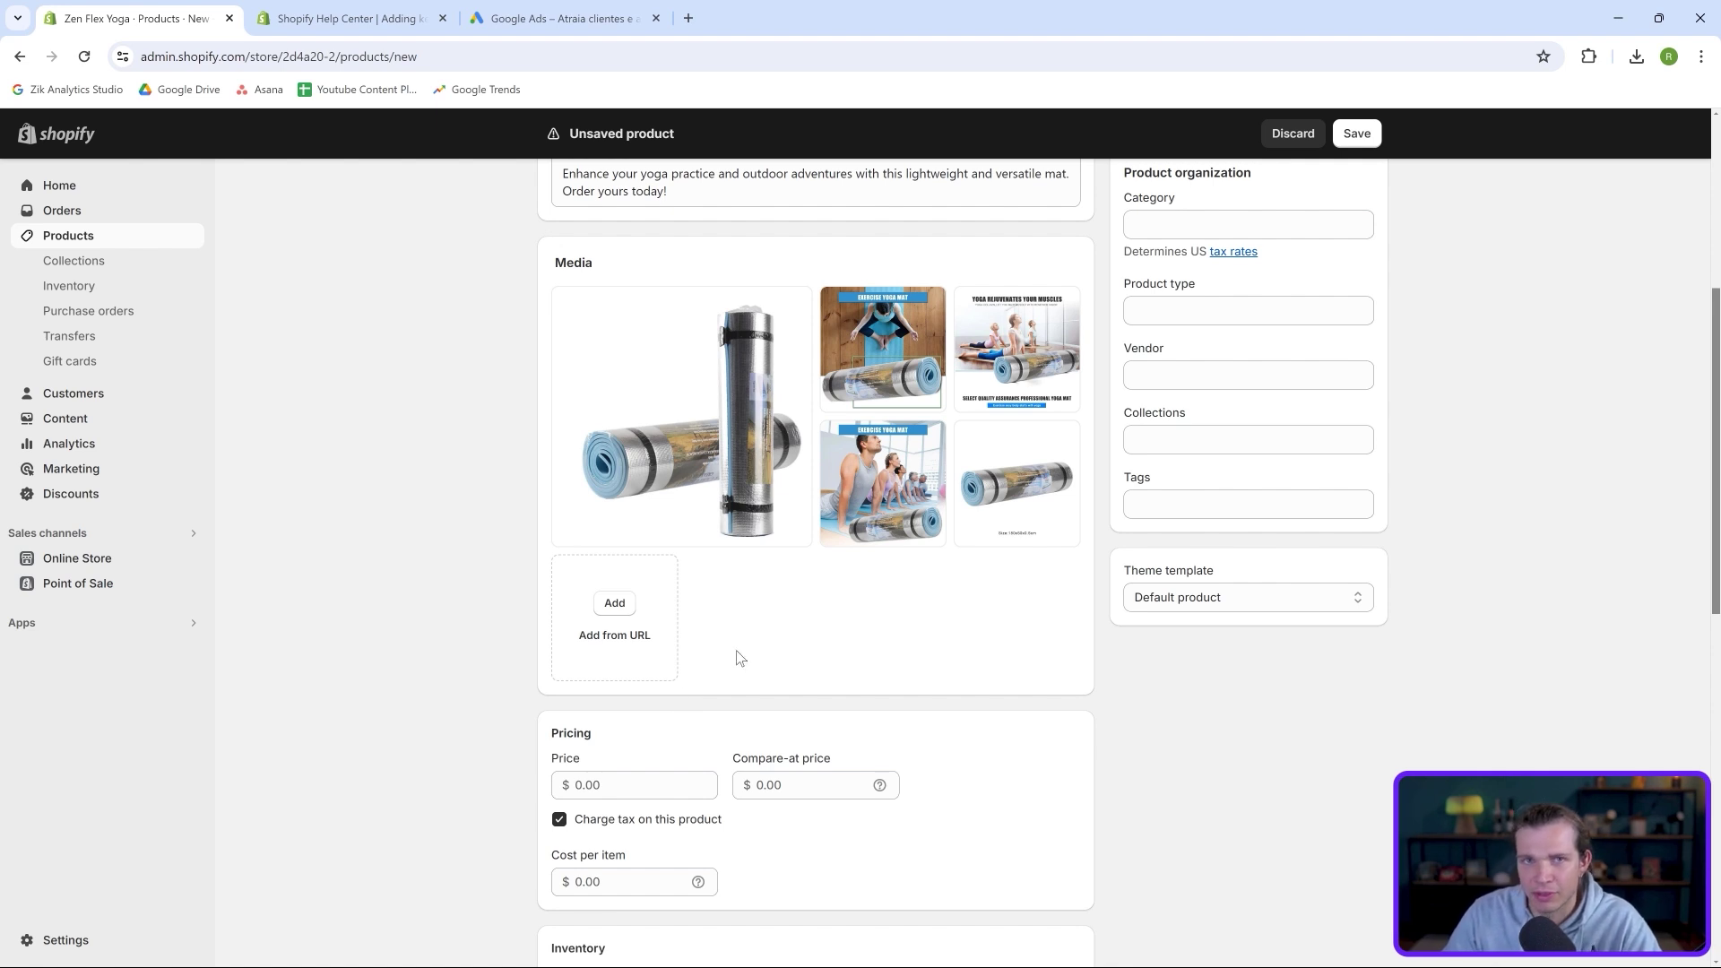
# - Price the mat at $29.99 with compare-at price $32.99 and cost per item $9.00
pyautogui.scroll(-1, 744, 660)
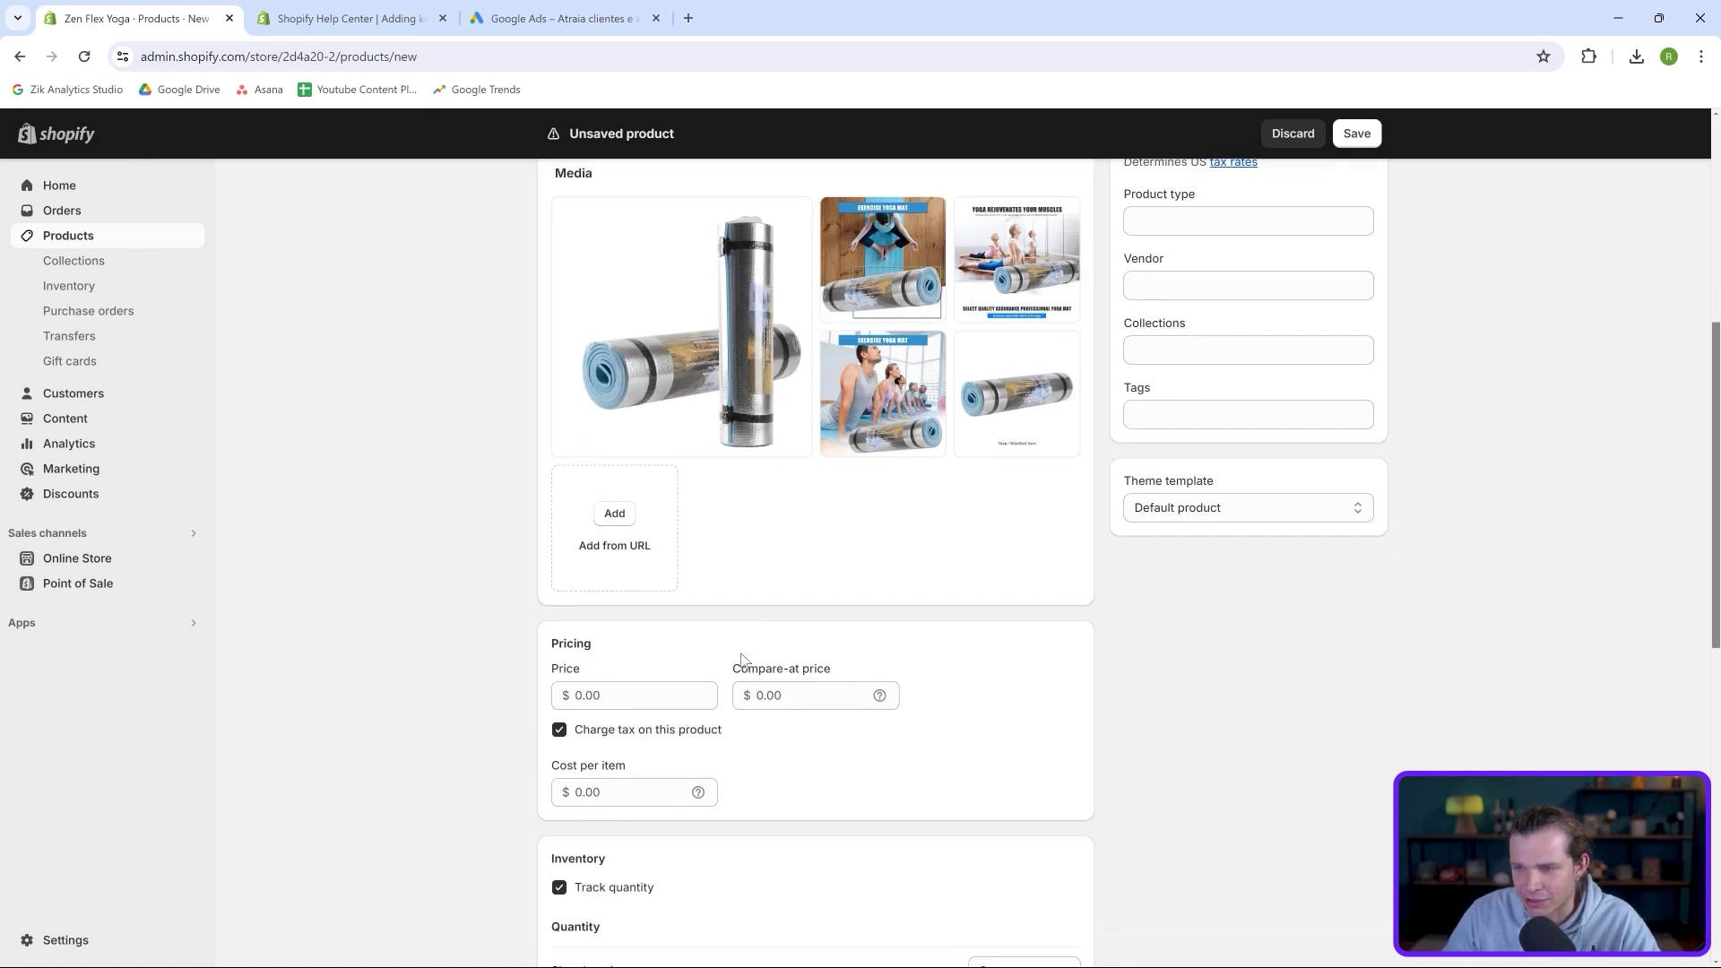
pyautogui.scroll(-1, 743, 660)
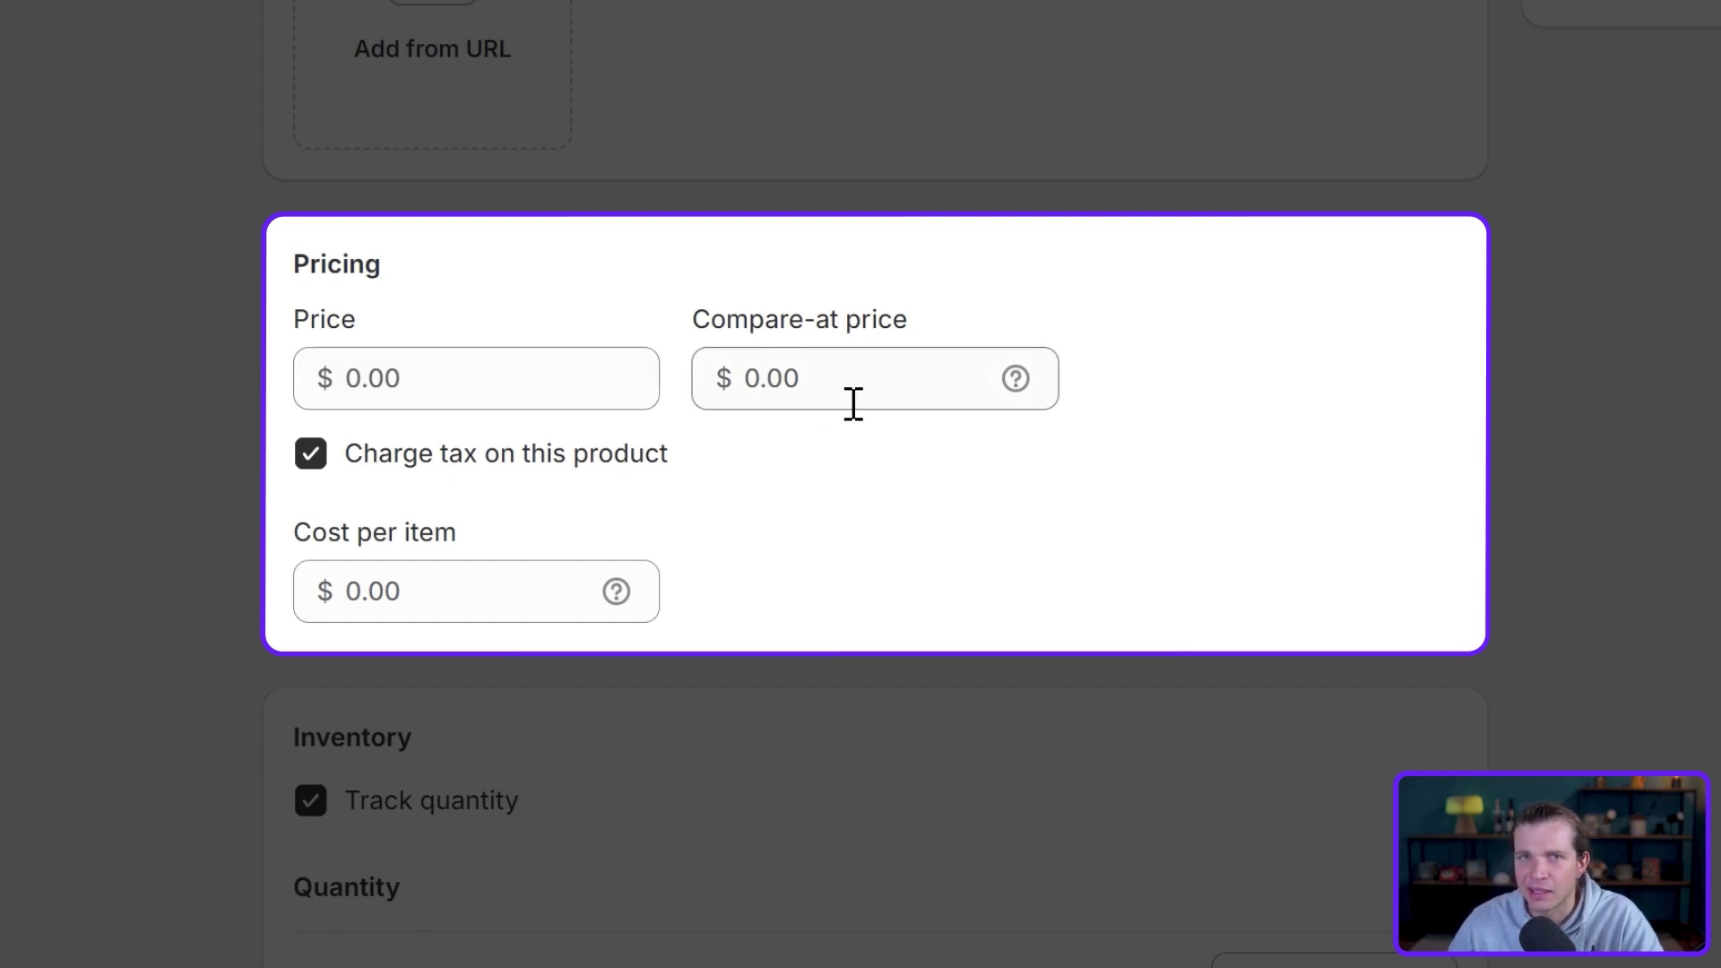
pyautogui.click(458, 372)
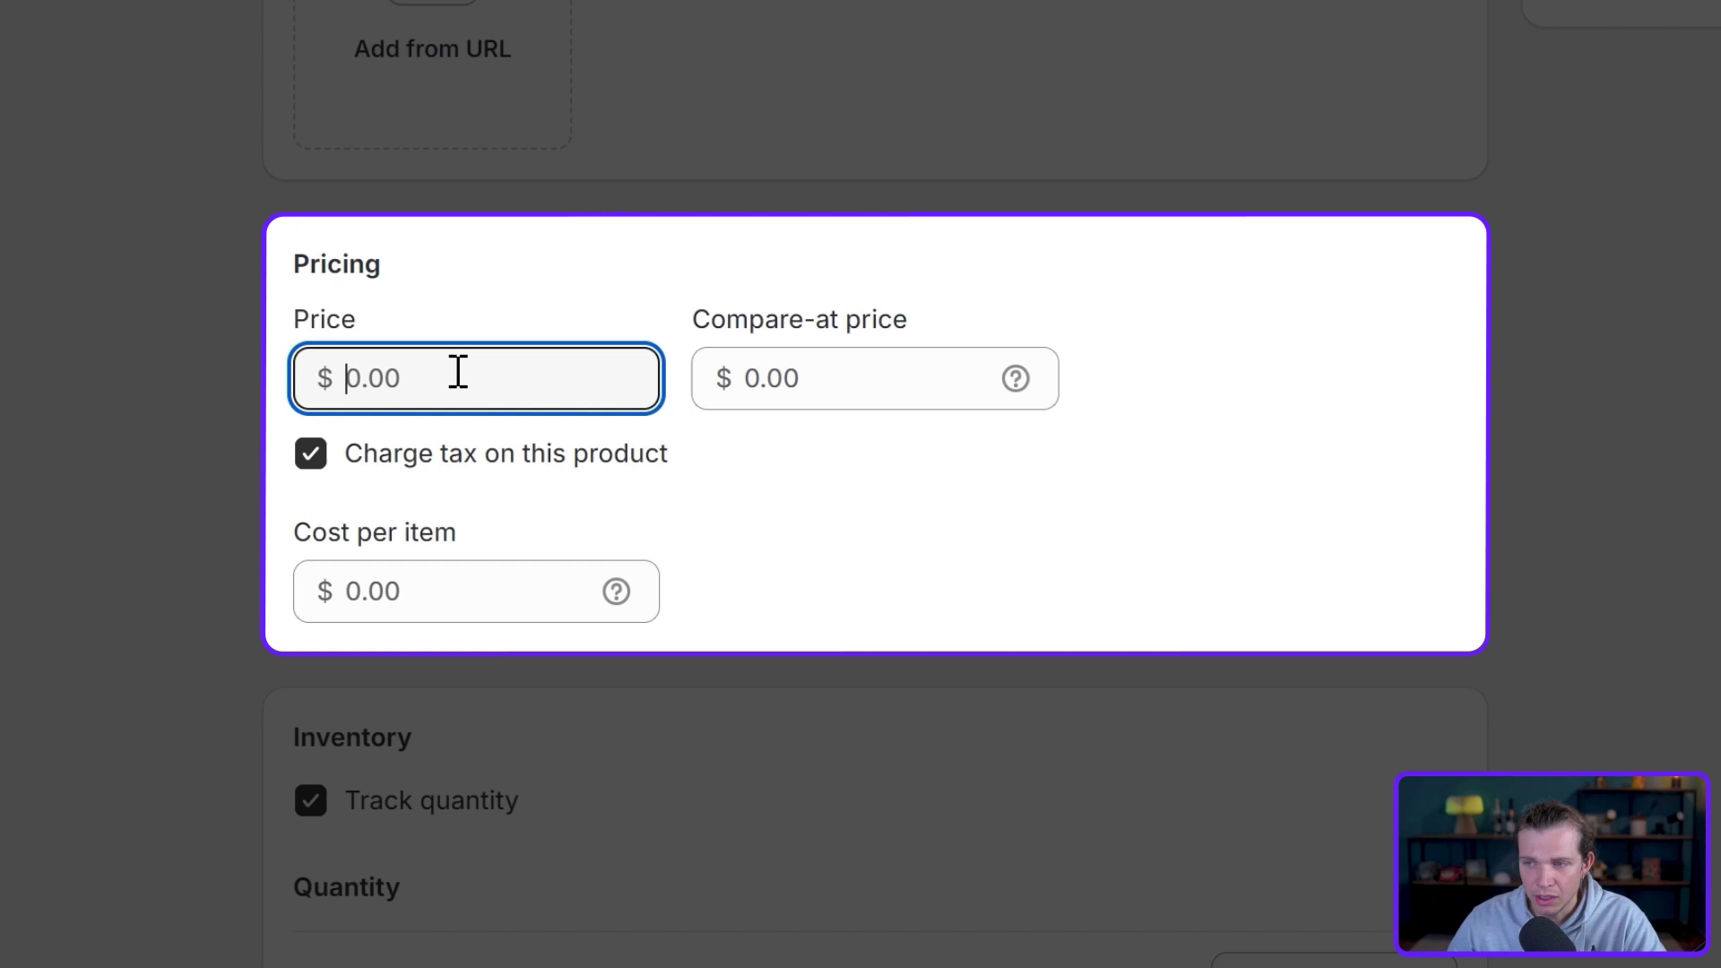
pyautogui.write('29.99')
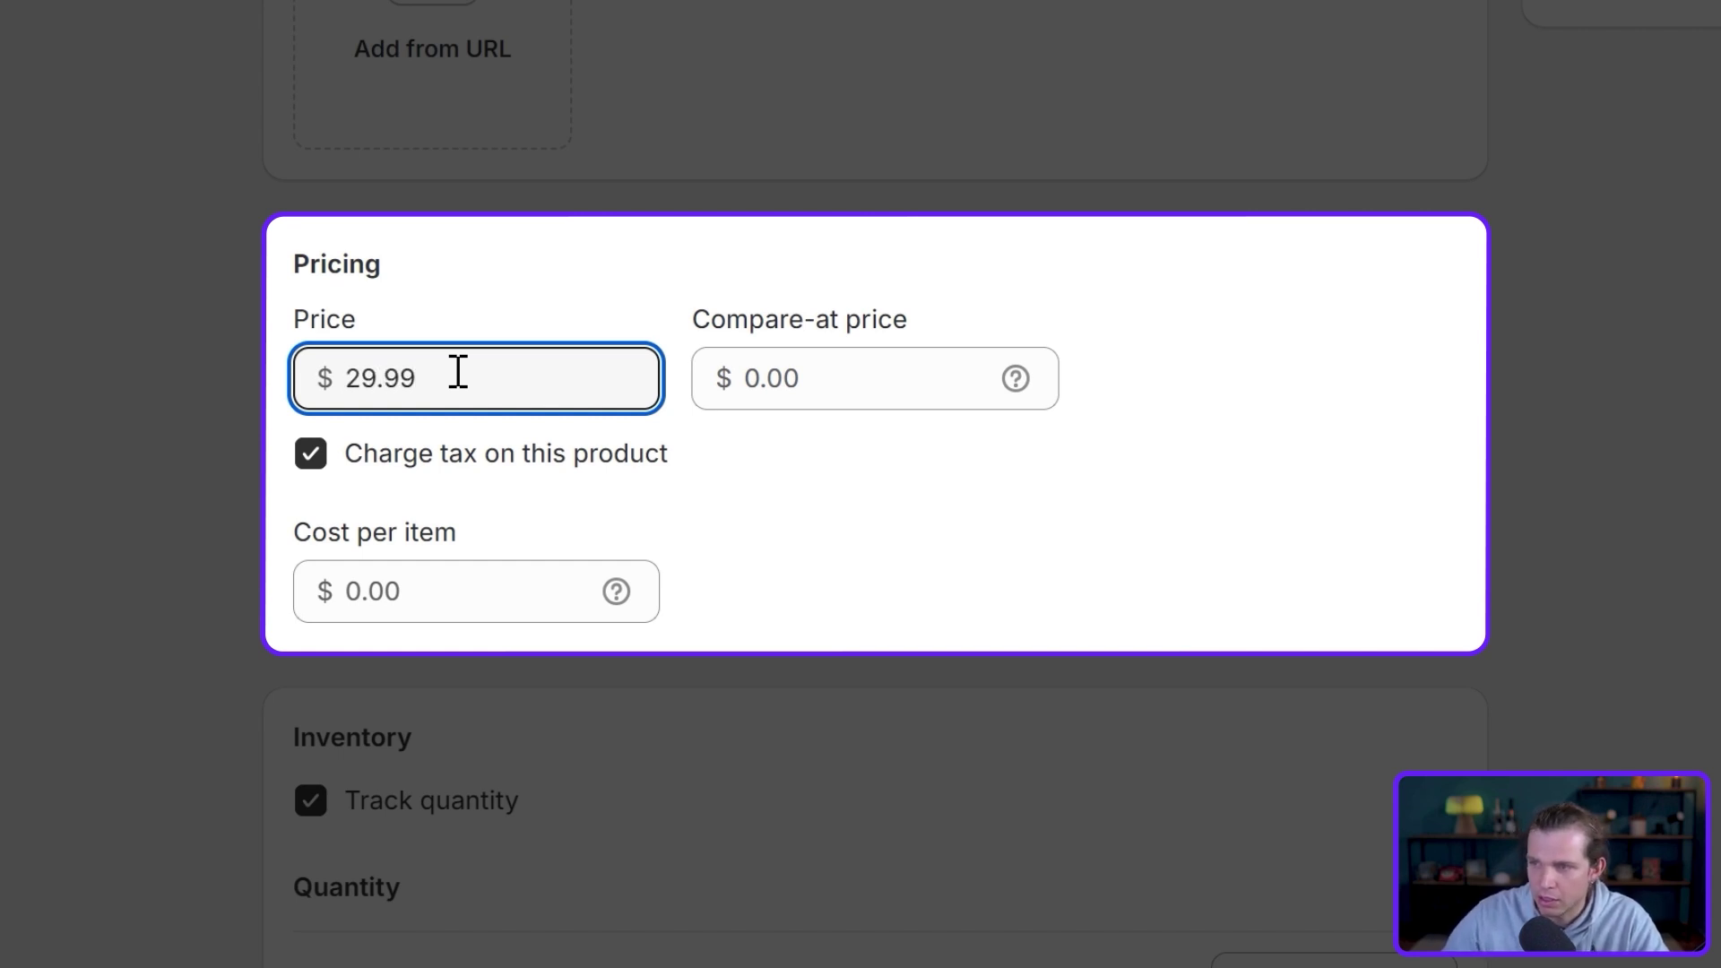
pyautogui.click(826, 378)
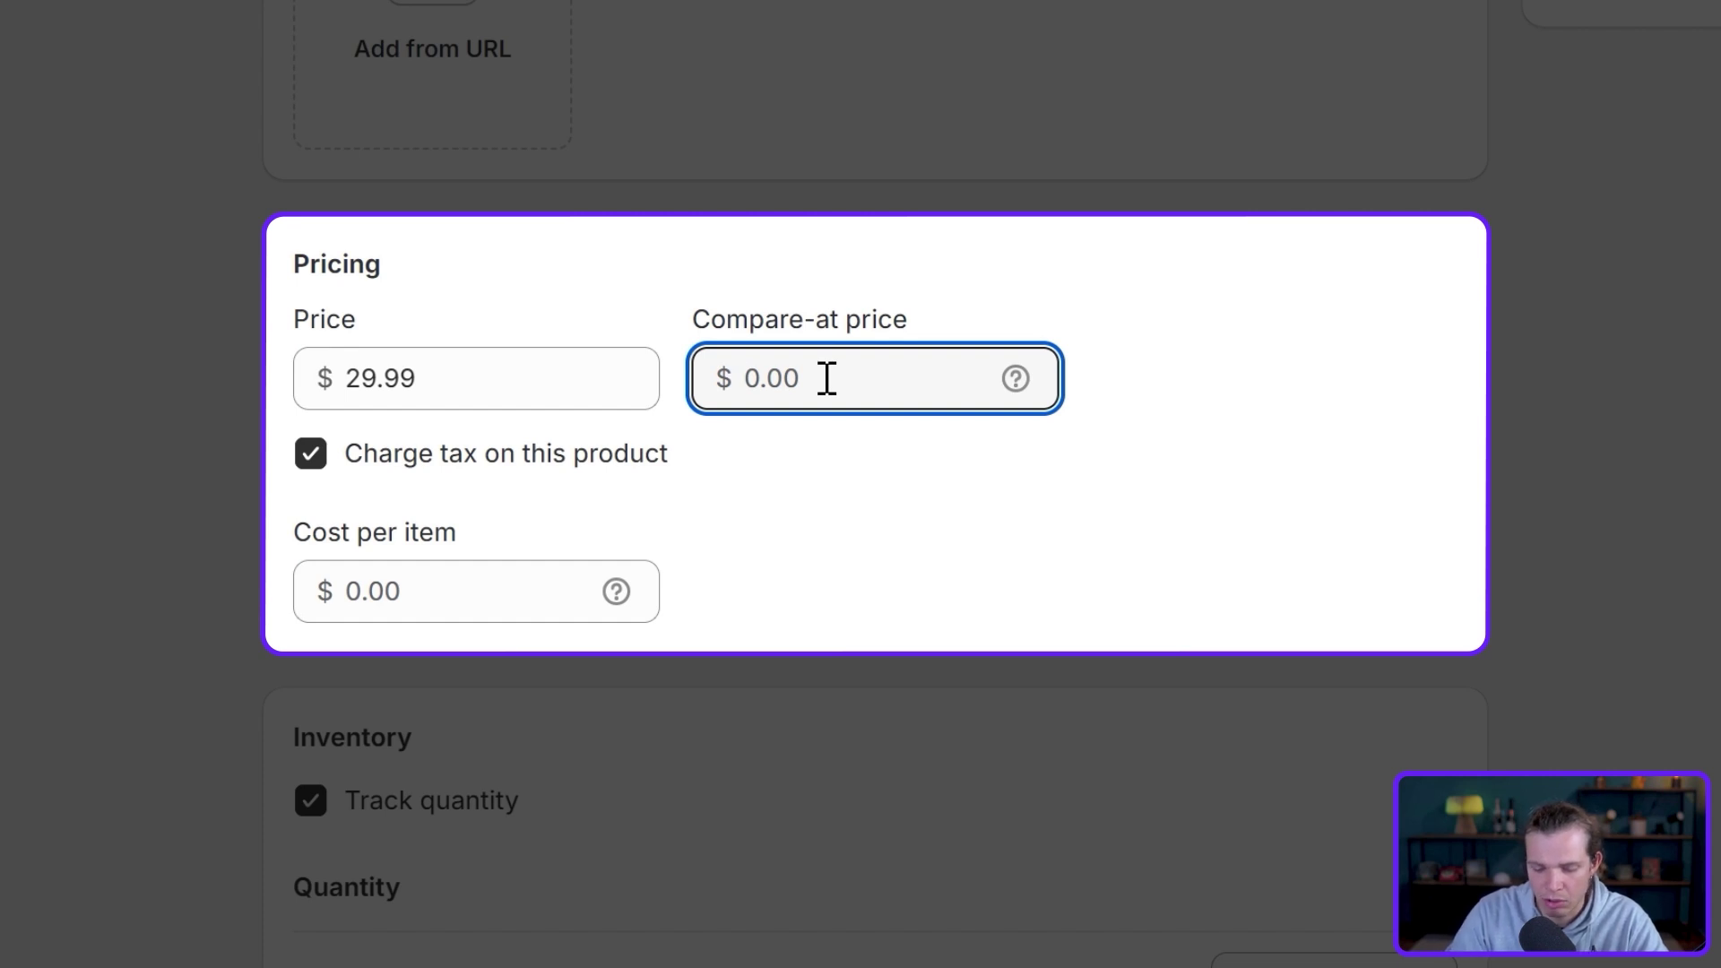
pyautogui.write('32.99')
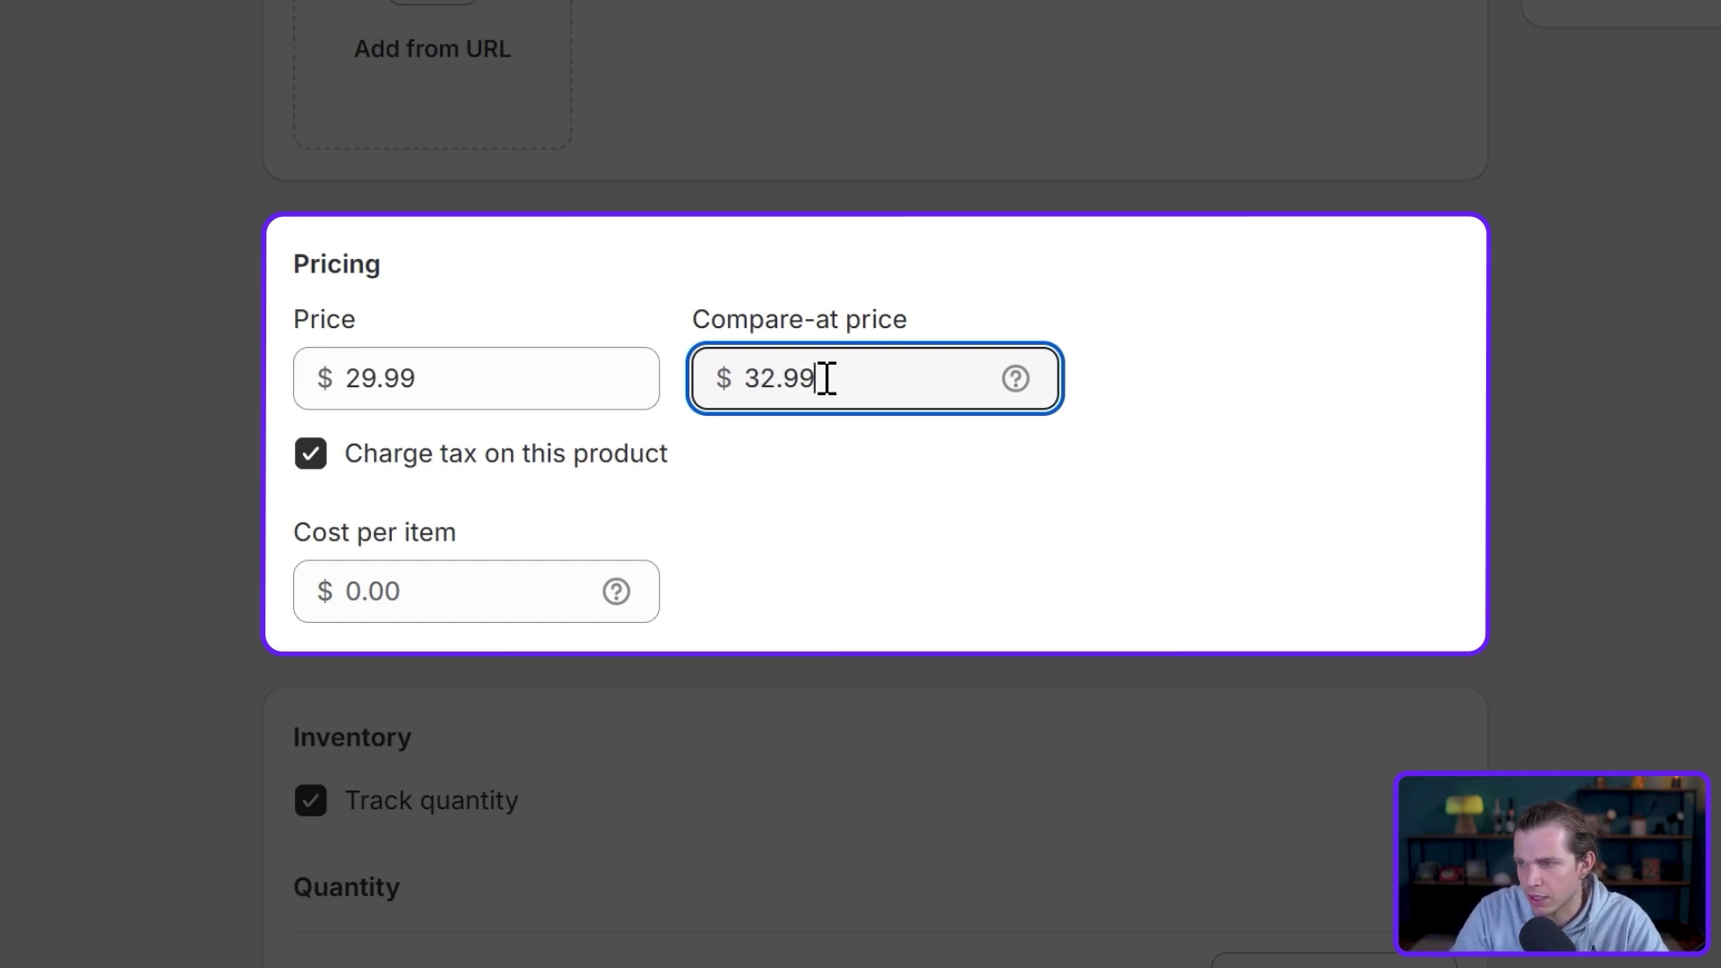
pyautogui.click(843, 512)
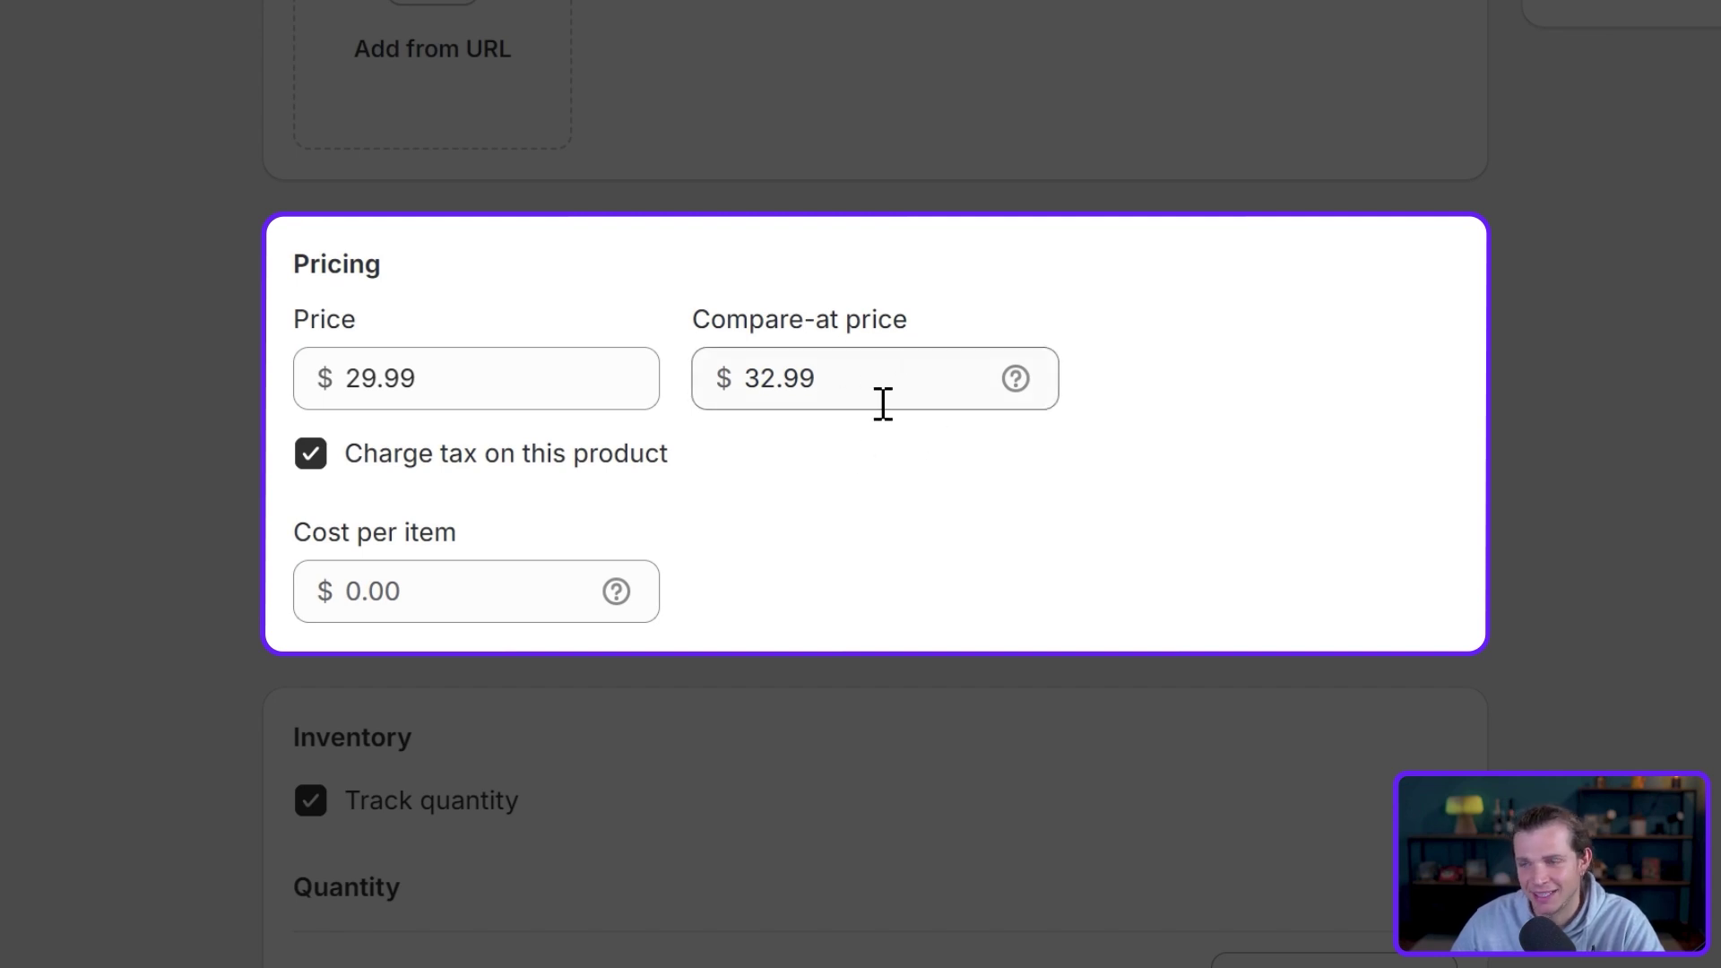
pyautogui.moveTo(906, 362); pyautogui.dragTo(923, 457)
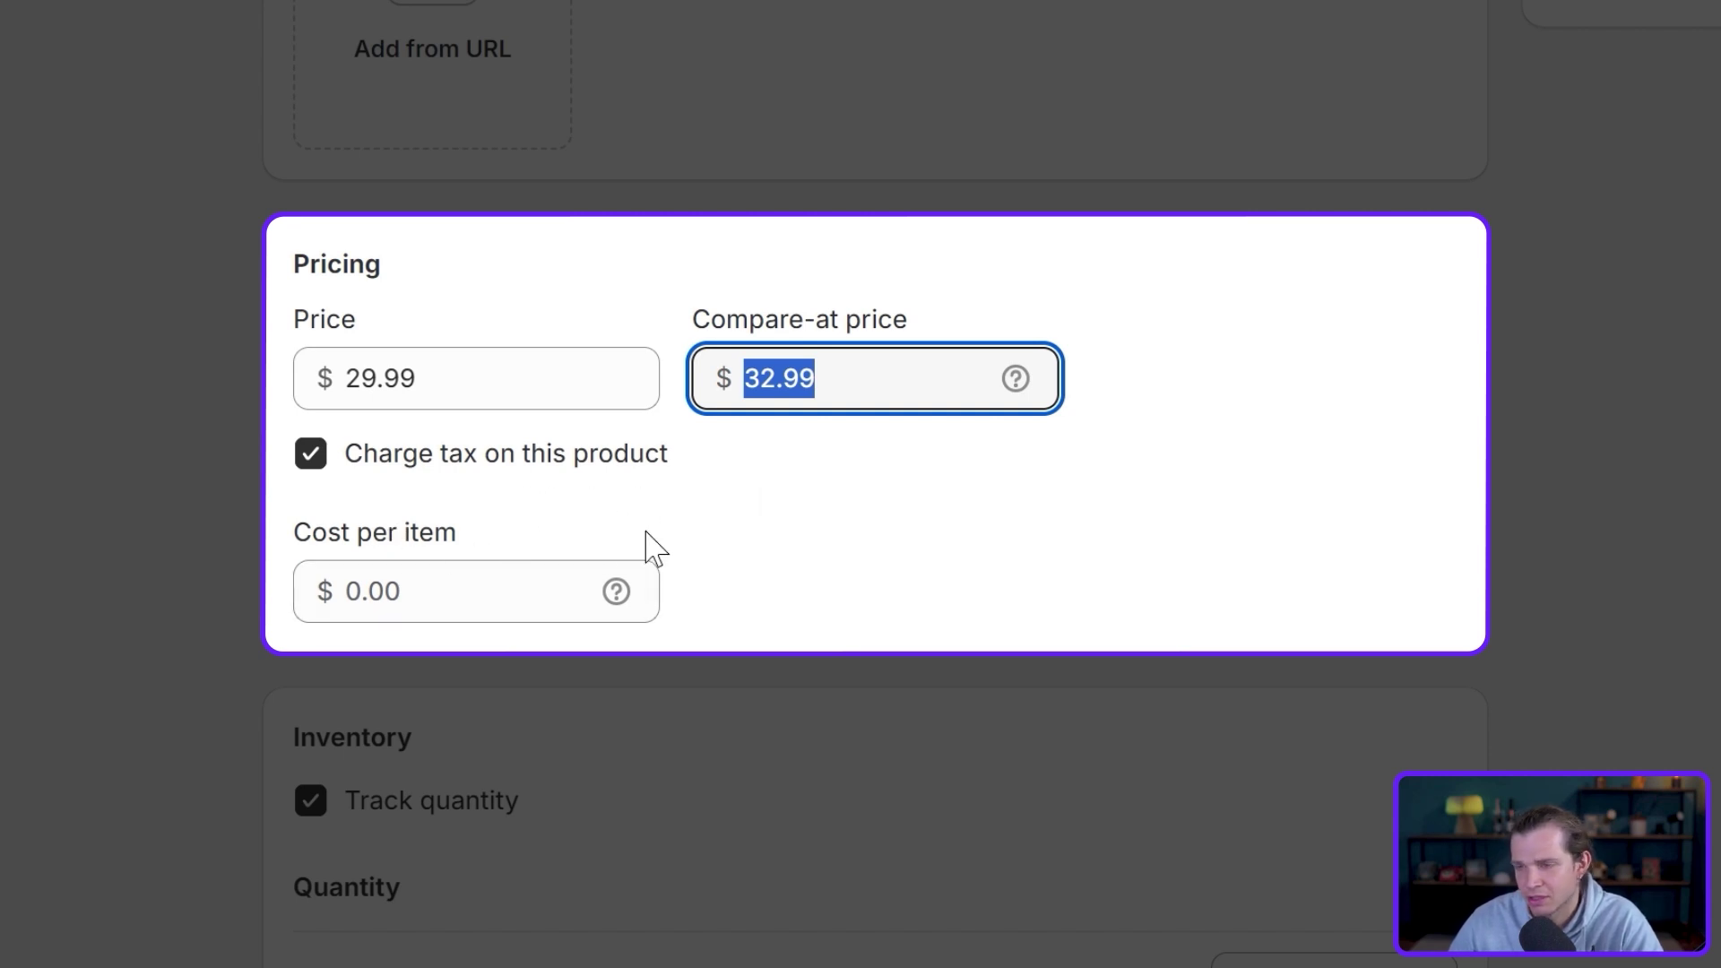
pyautogui.click(531, 592)
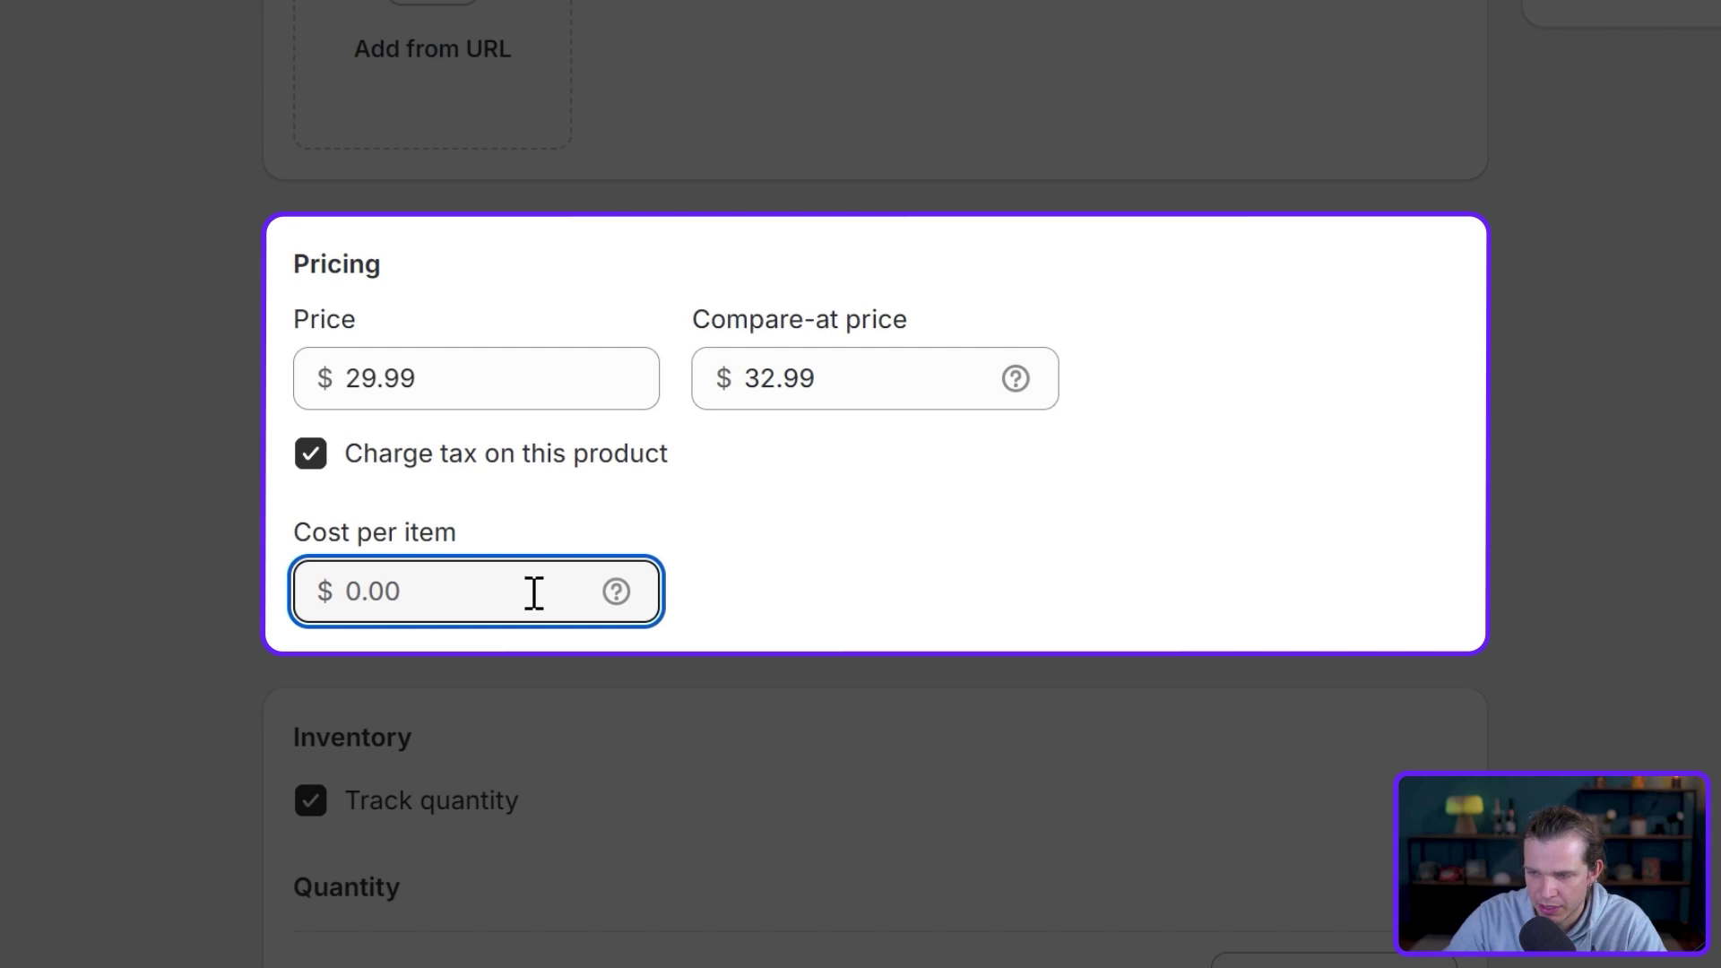
pyautogui.write('9')
pyautogui.click(874, 563)
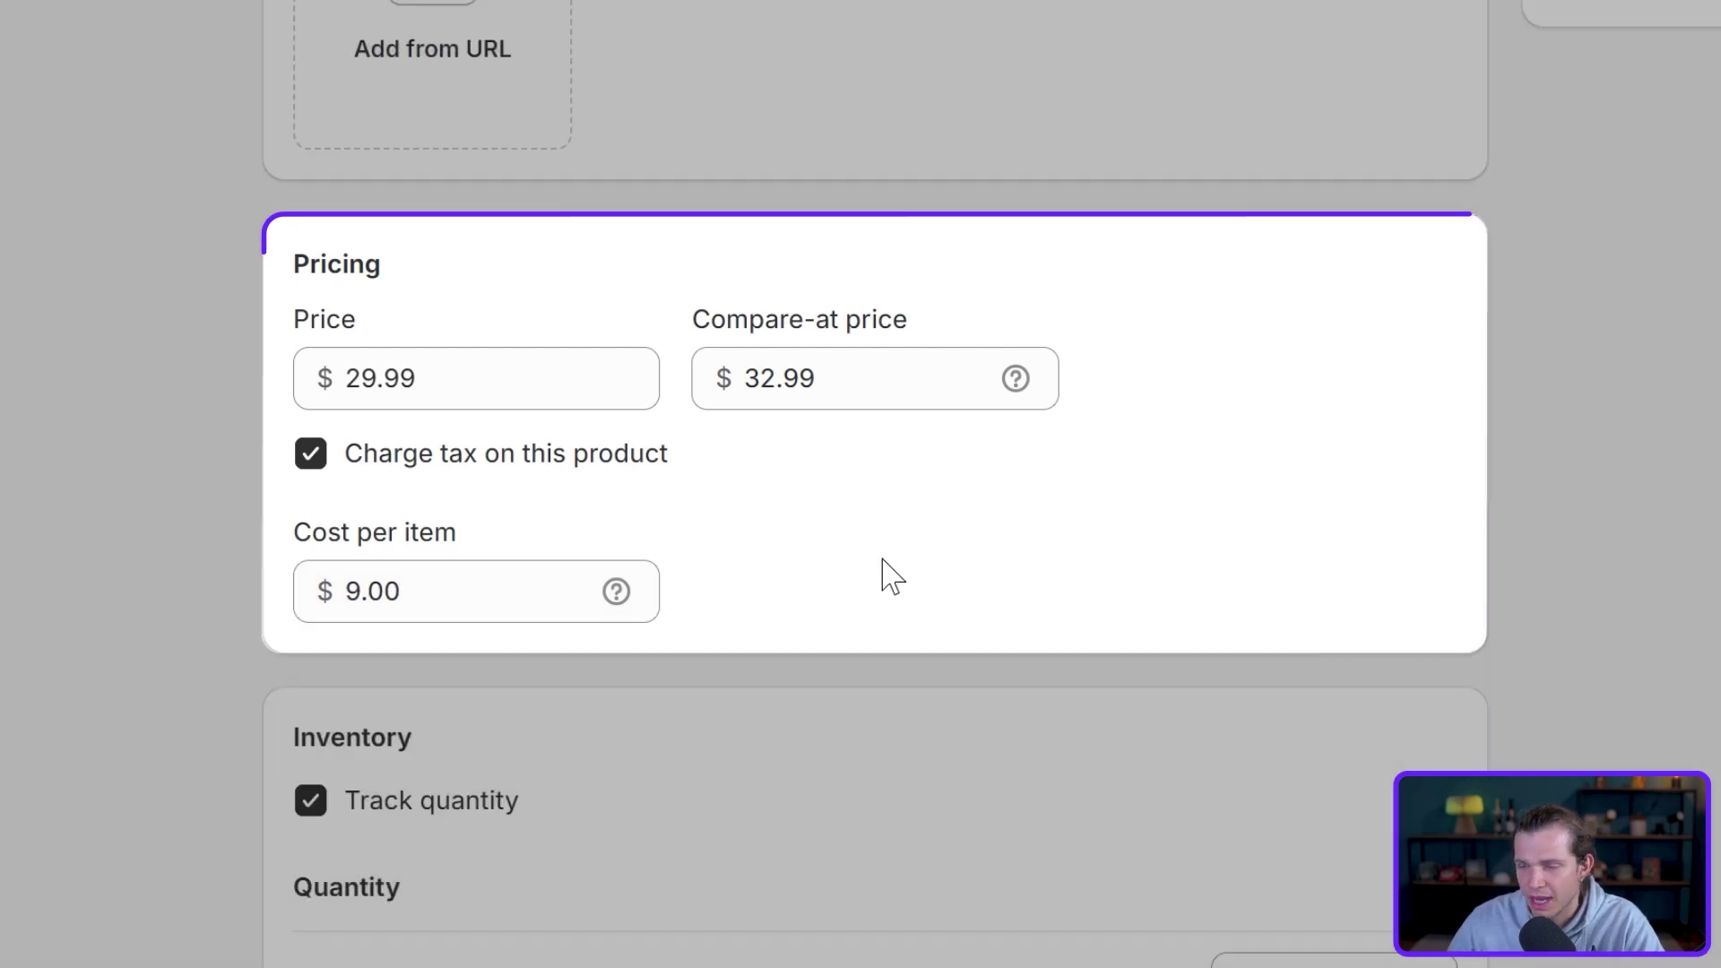
# - Leave Track quantity switched on and set 20 units at Shop location
pyautogui.scroll(-6, 884, 529)
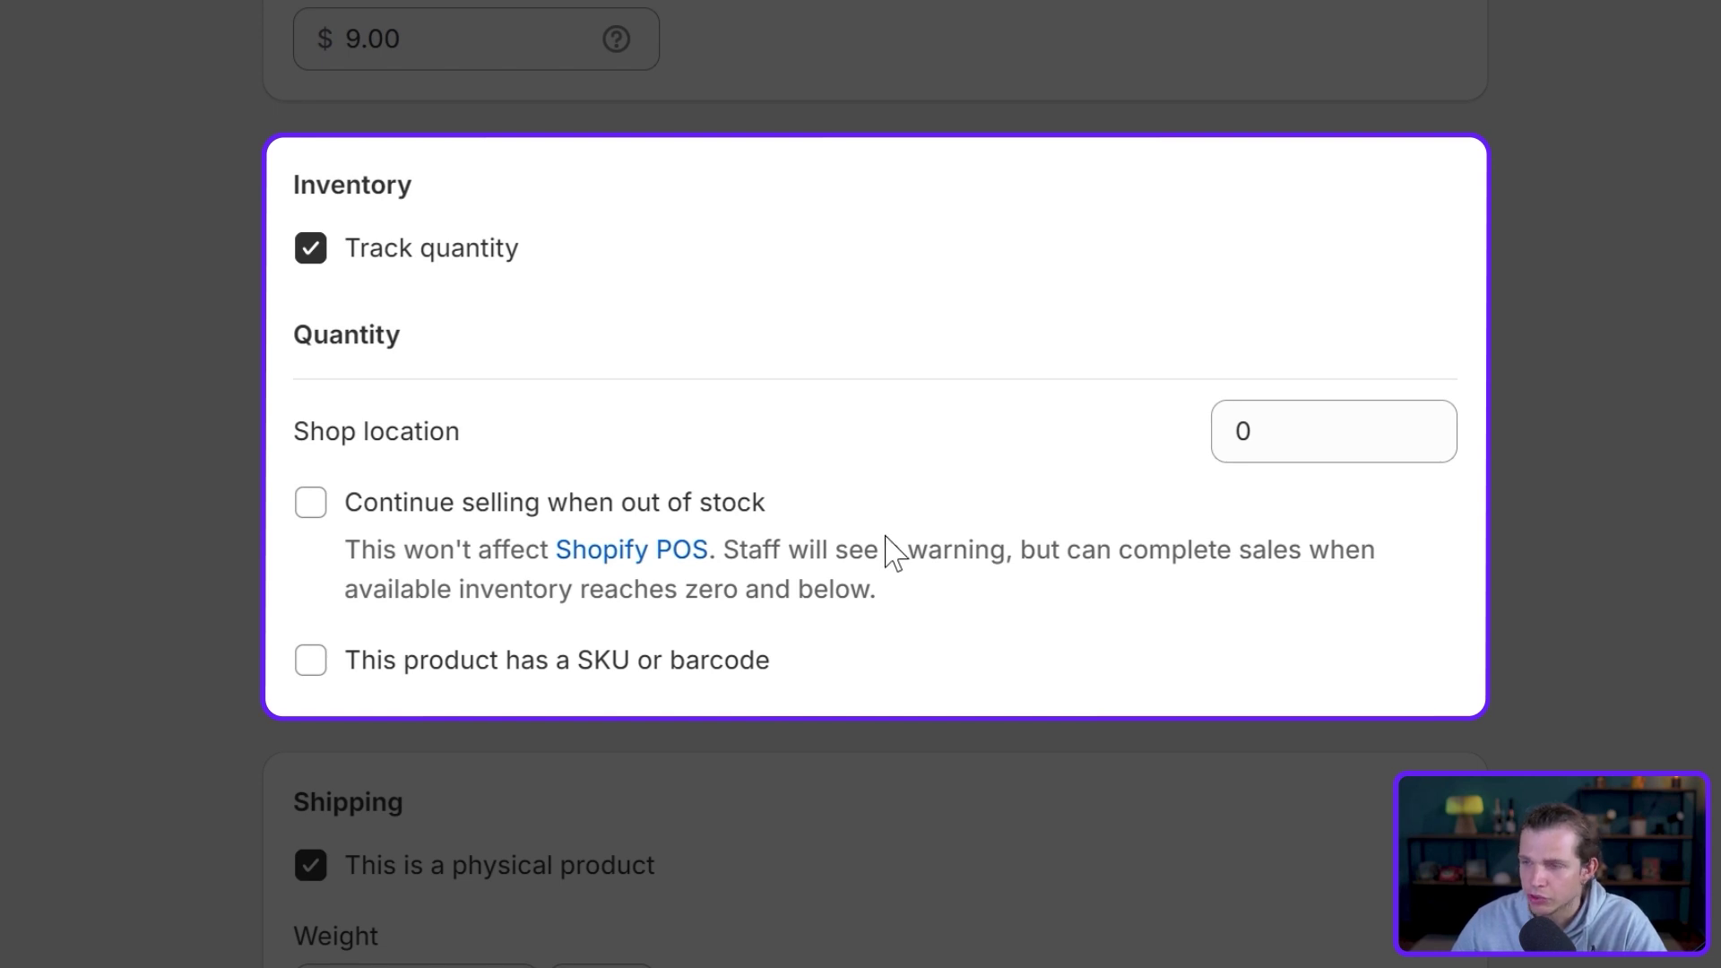
pyautogui.click(378, 251)
pyautogui.click(320, 260)
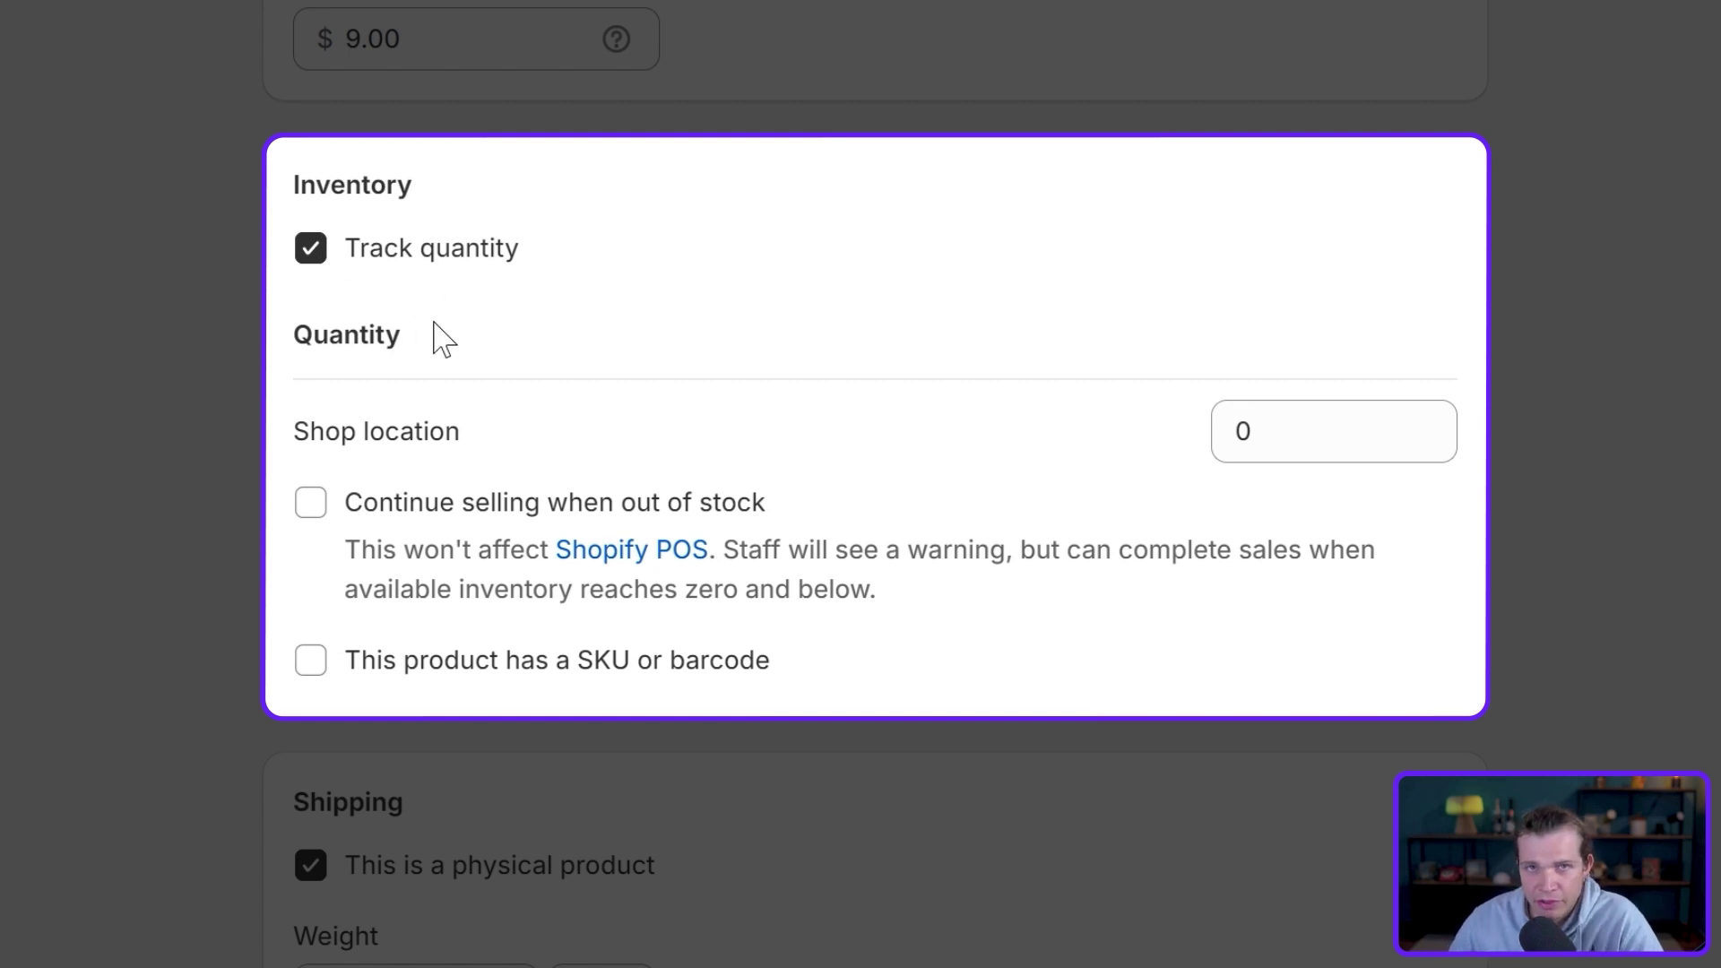
pyautogui.click(446, 255)
pyautogui.click(453, 264)
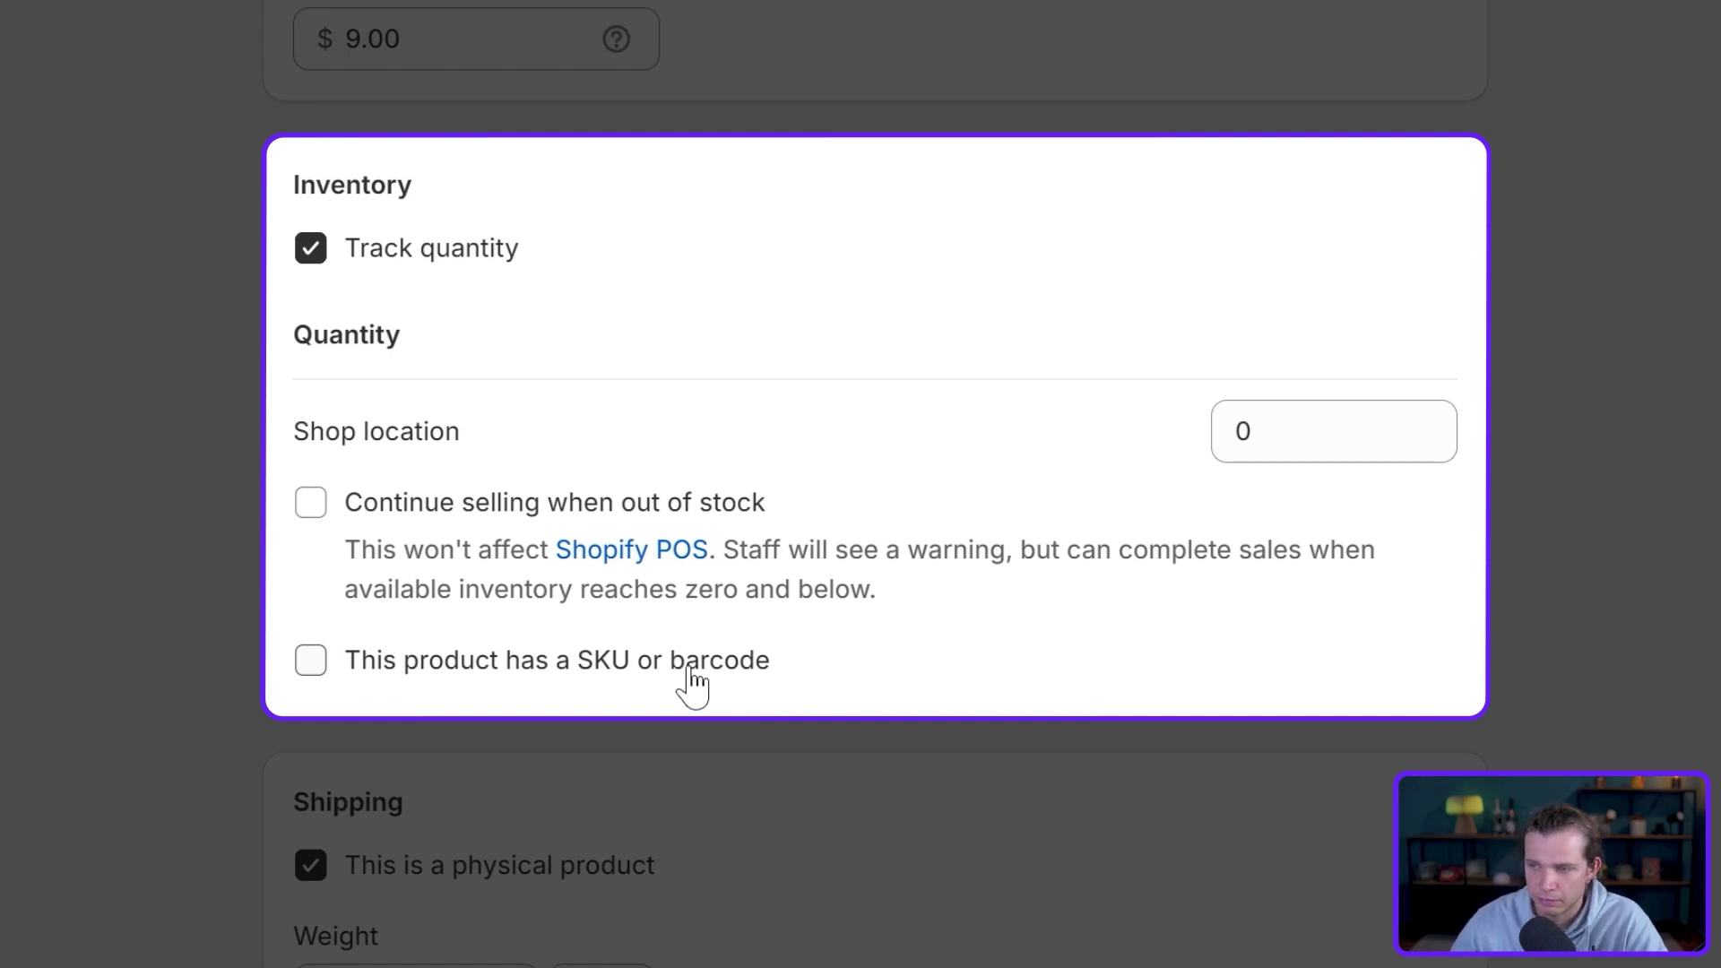
pyautogui.click(1327, 431)
pyautogui.write('20')
pyautogui.click(1209, 686)
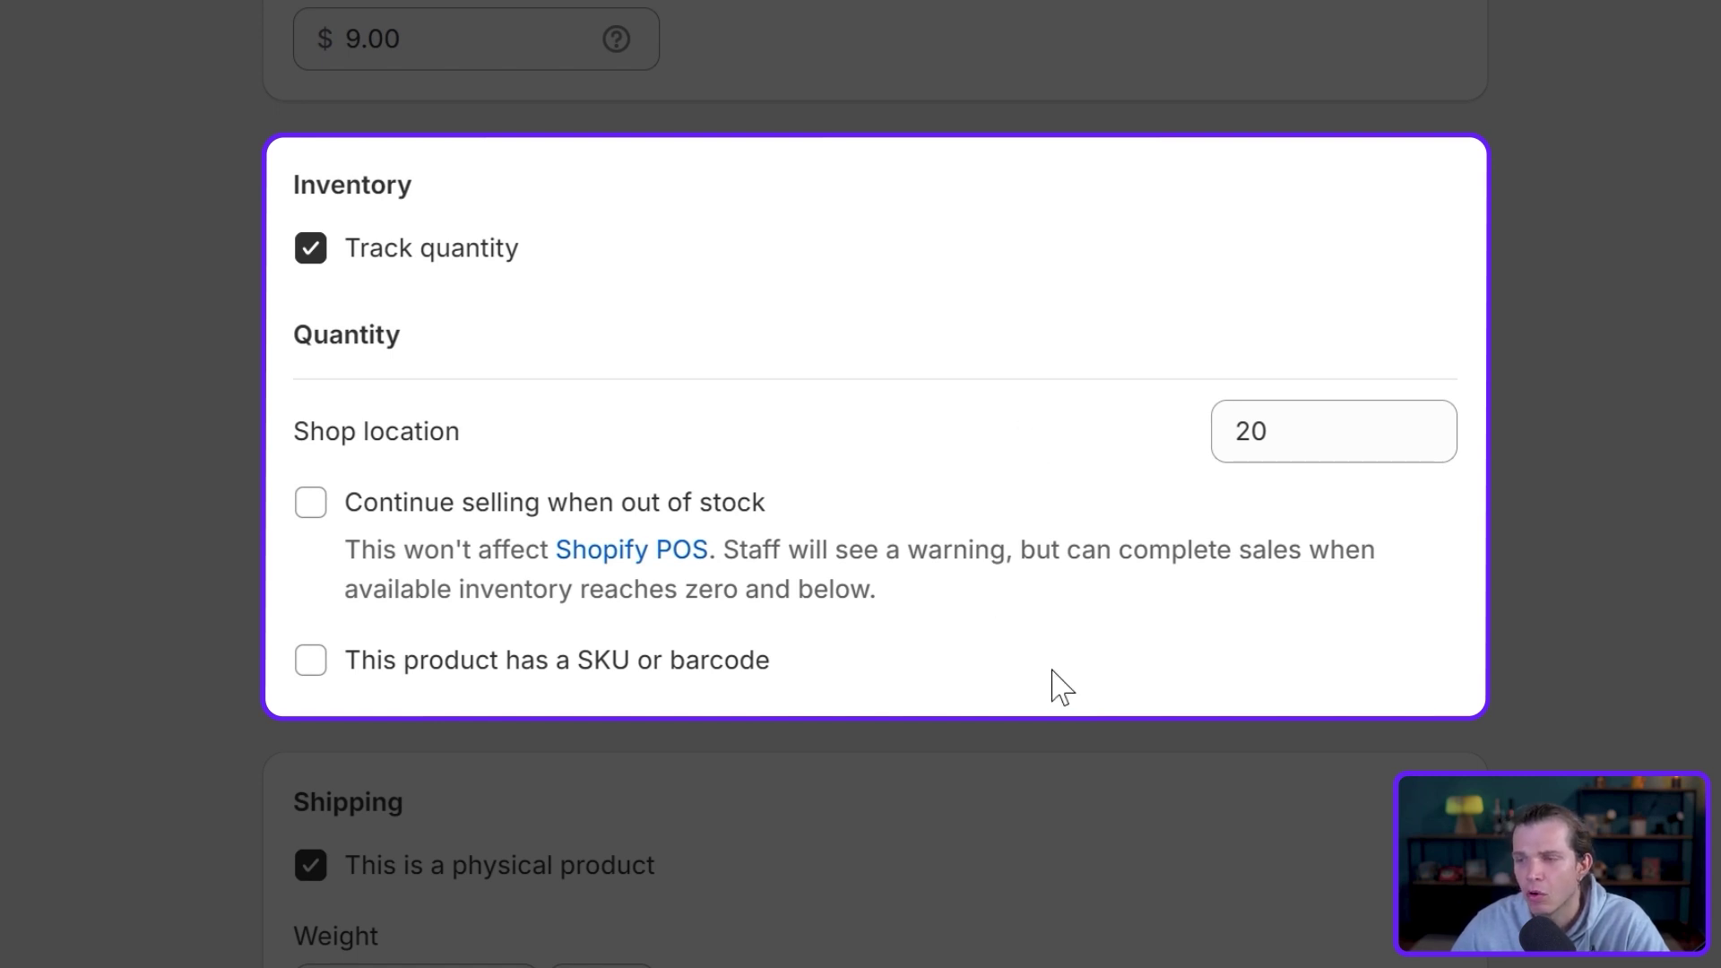
pyautogui.scroll(-7, 1049, 684)
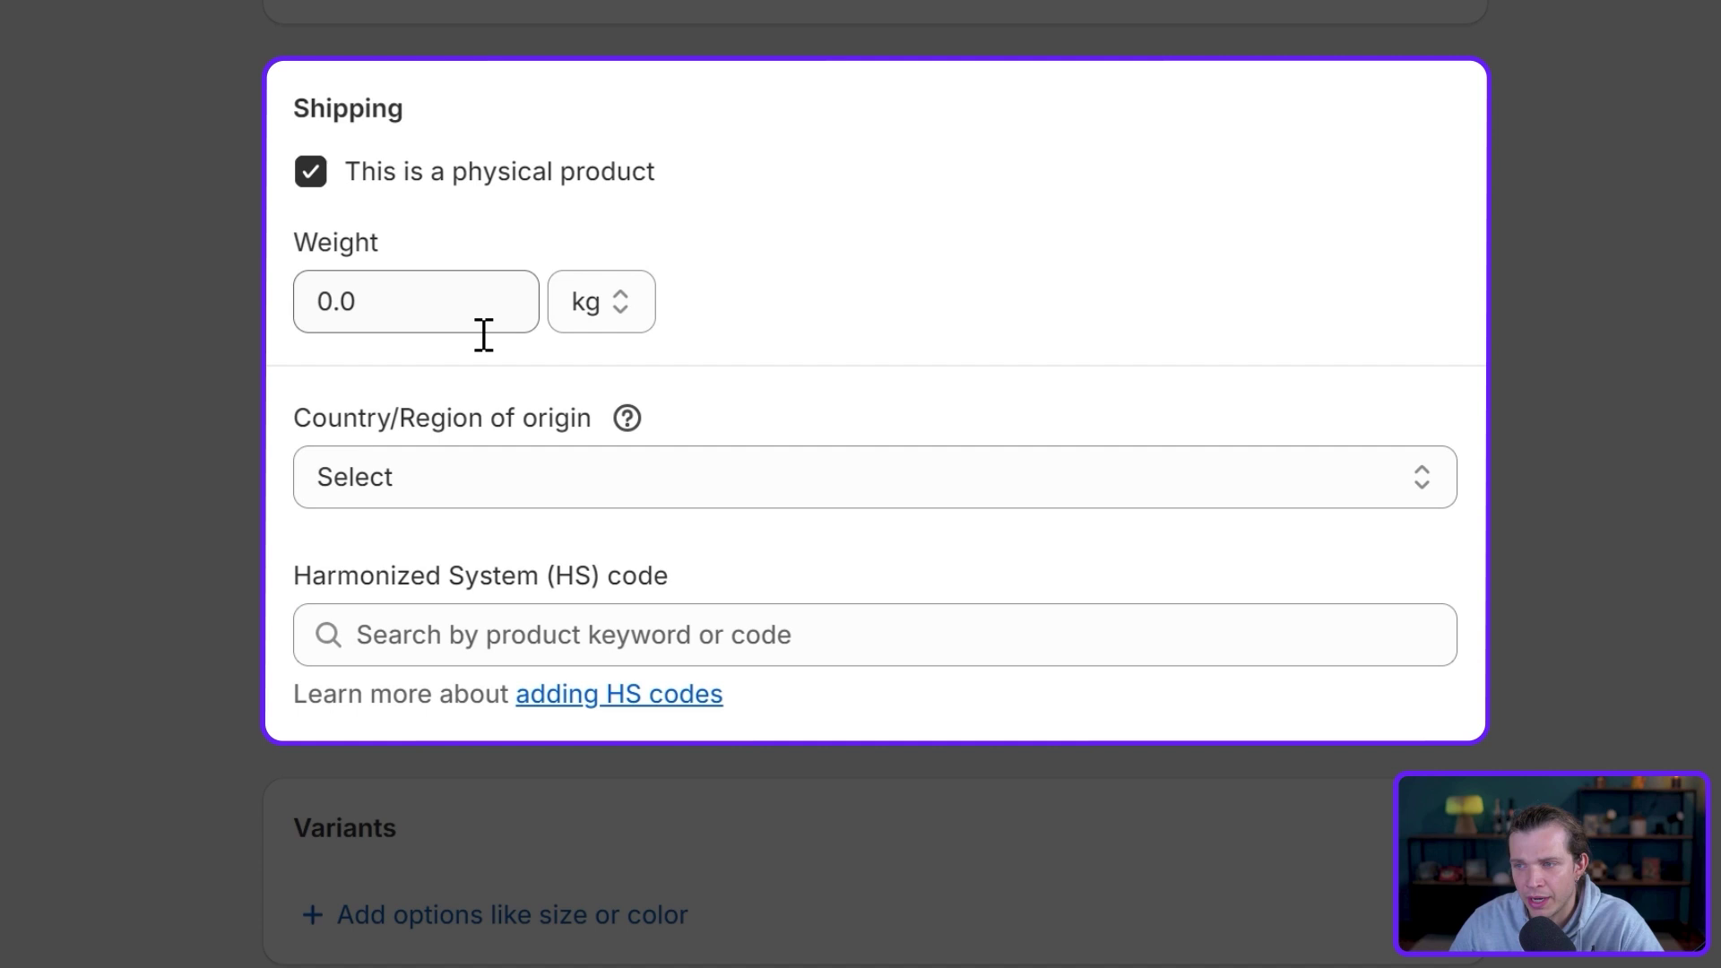
pyautogui.click(594, 316)
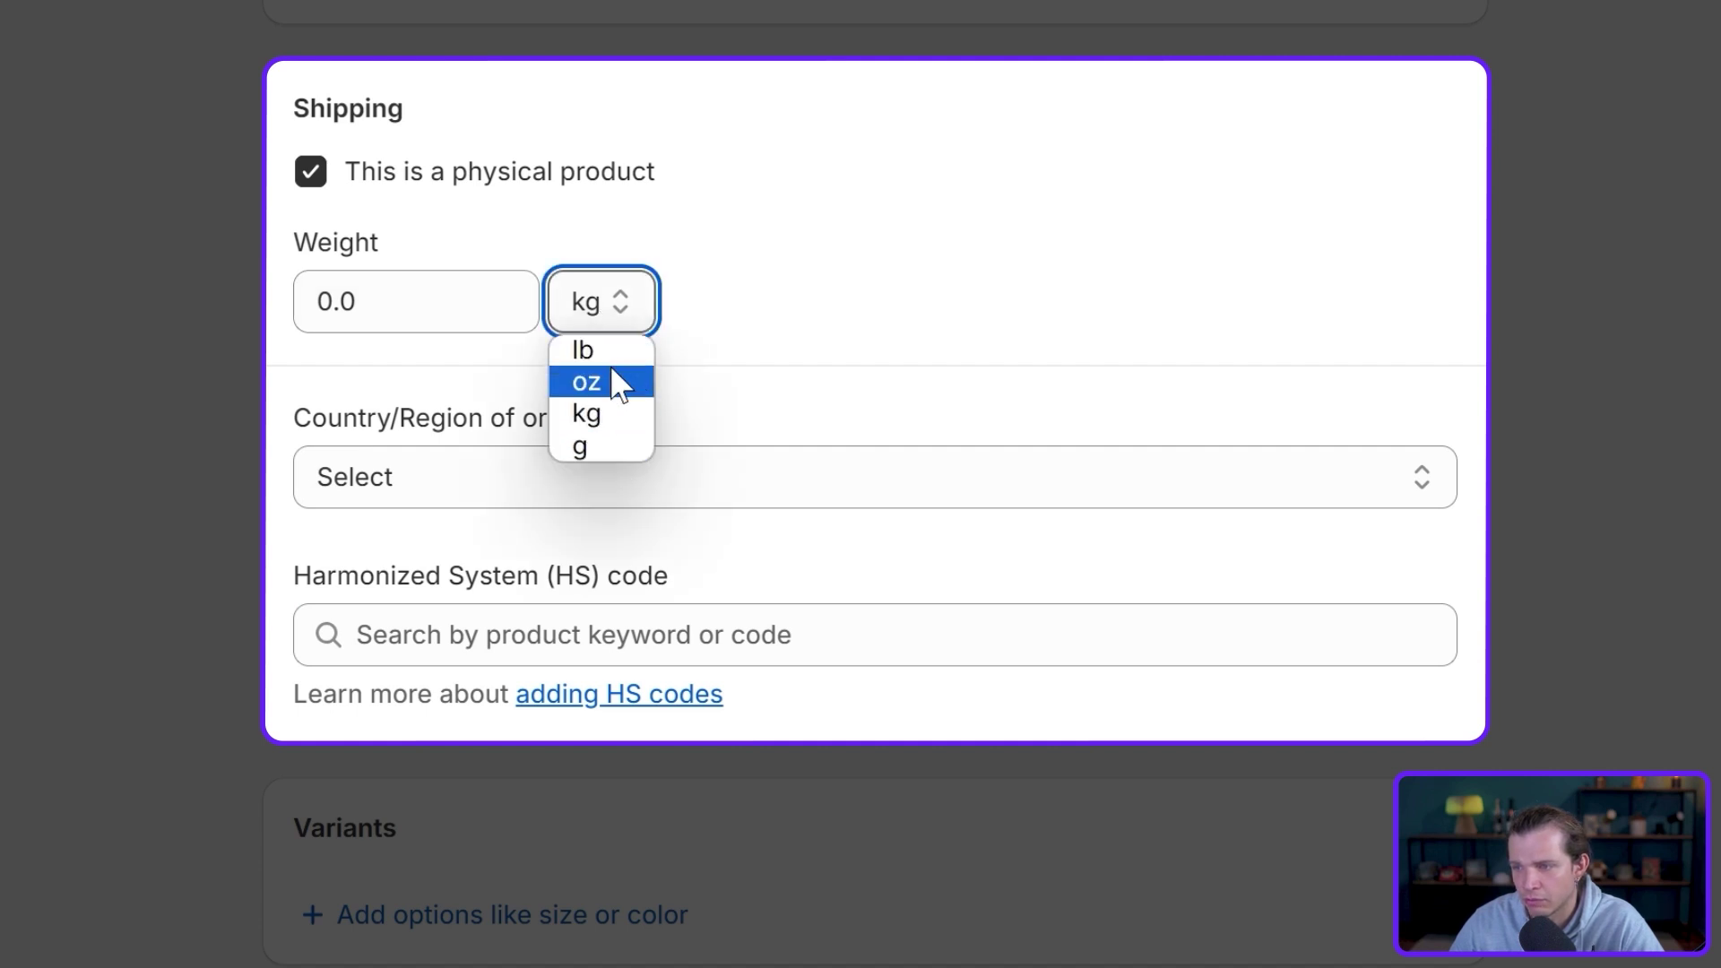
pyautogui.click(718, 334)
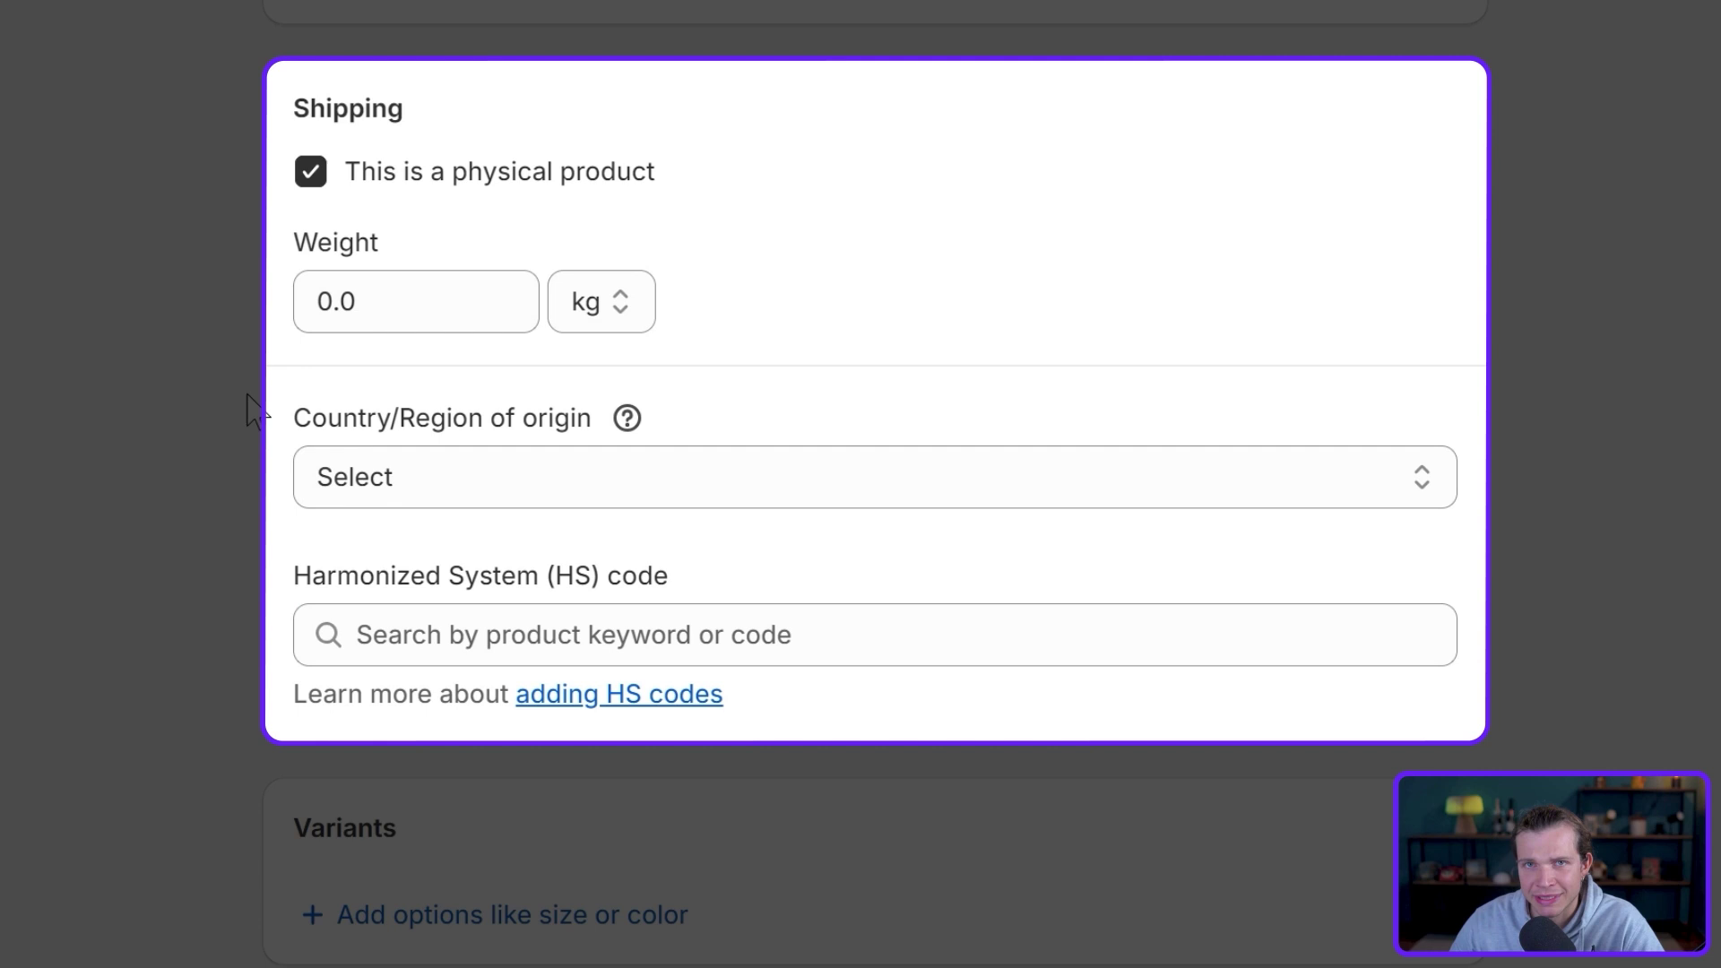
pyautogui.click(404, 498)
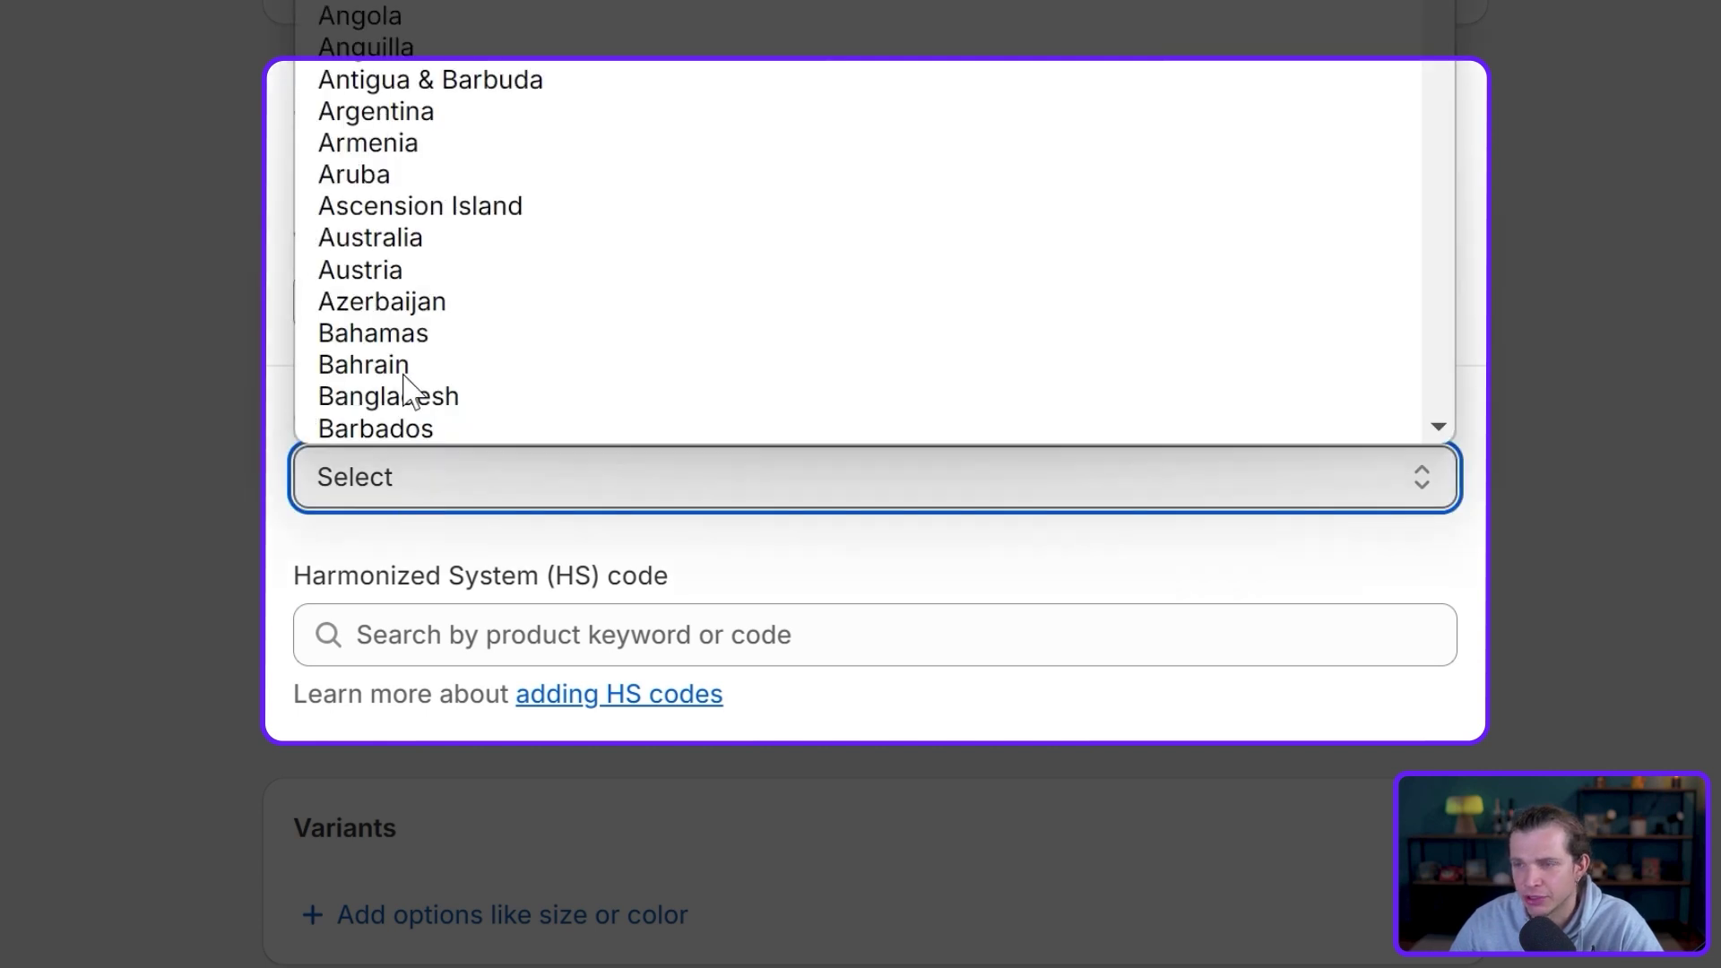
pyautogui.click(301, 492)
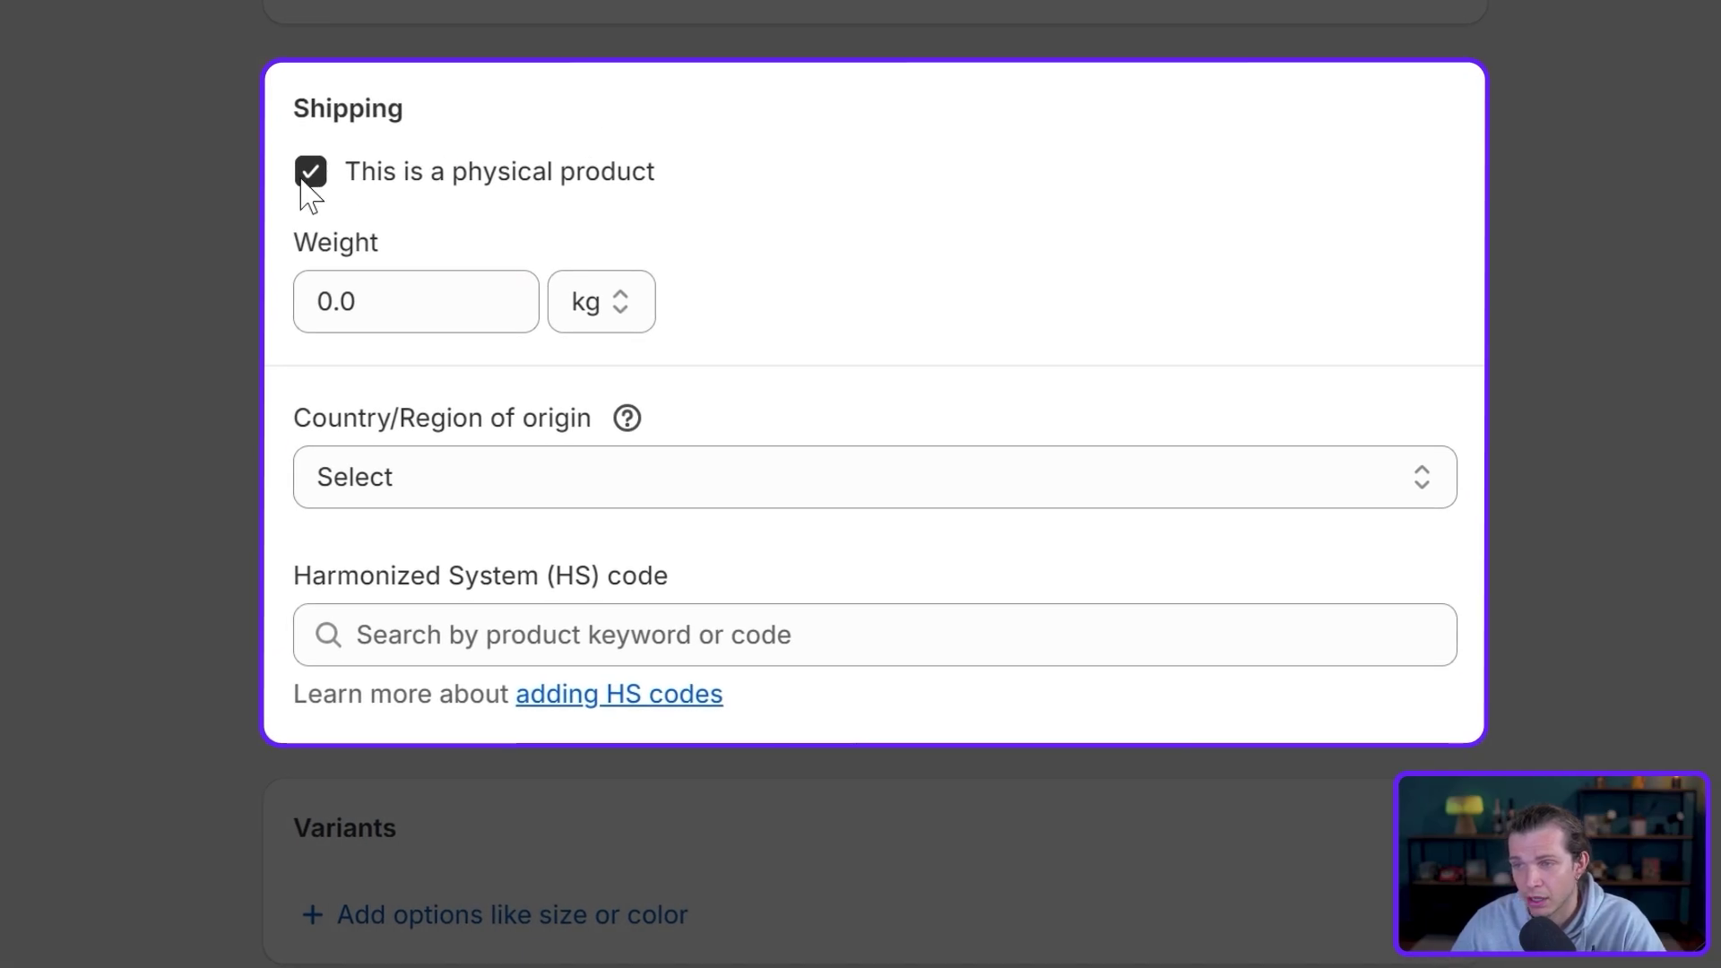
pyautogui.click(558, 540)
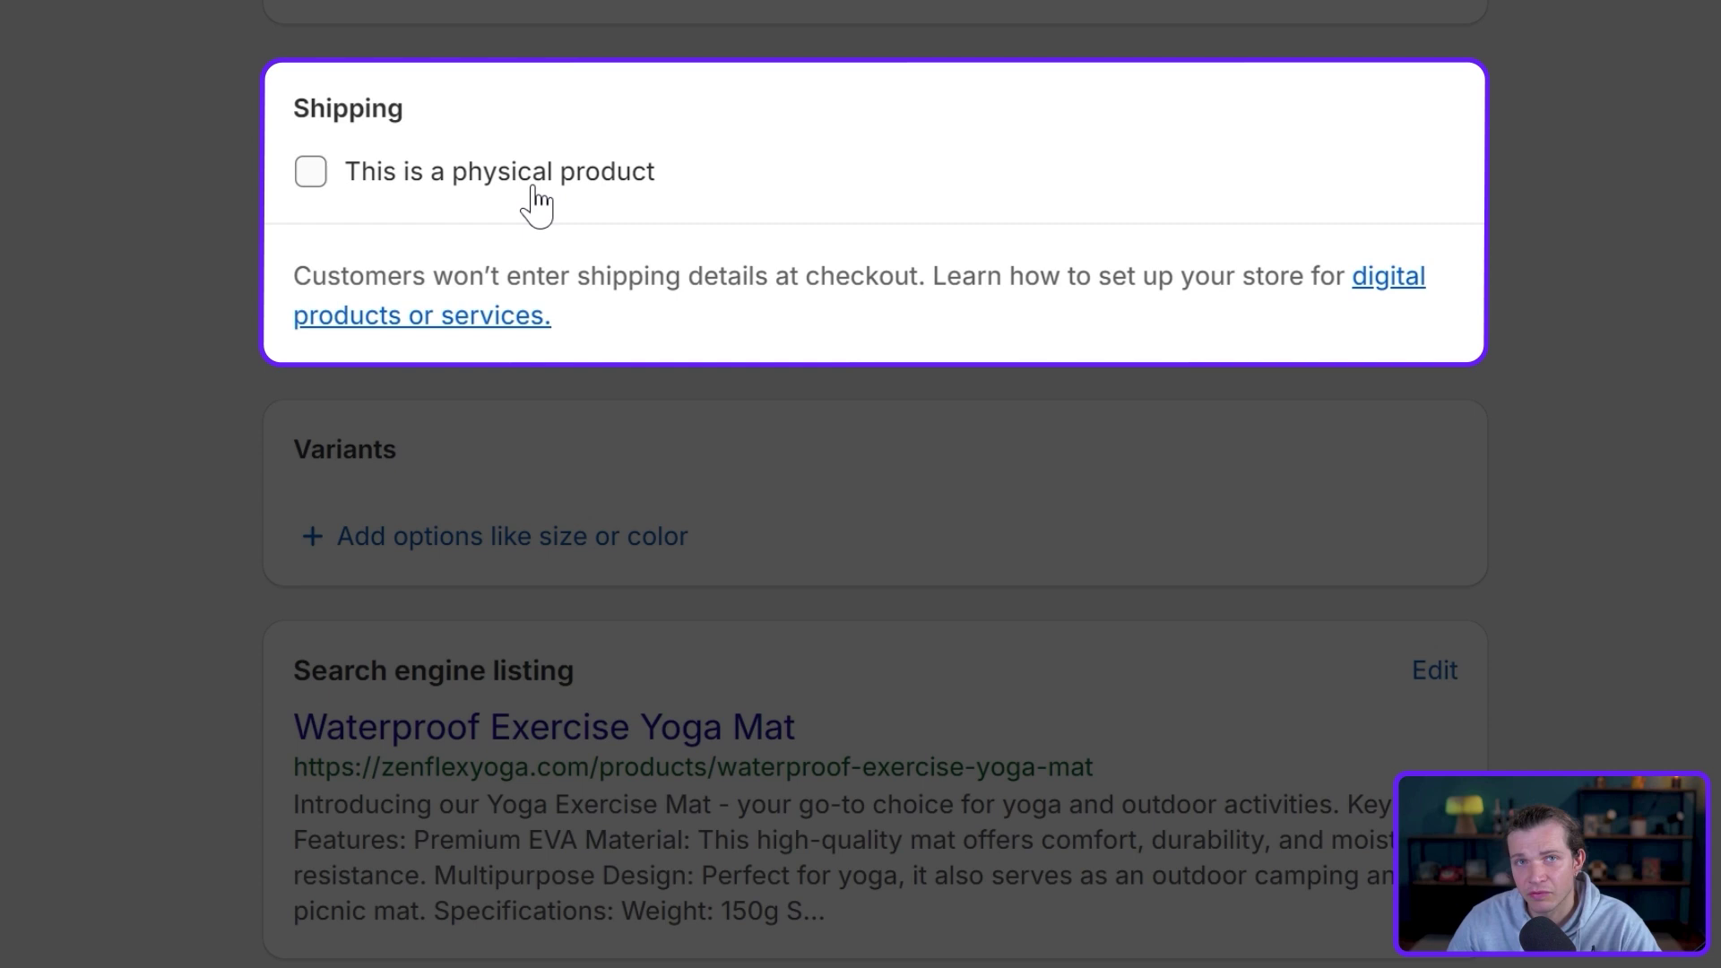
pyautogui.click(408, 182)
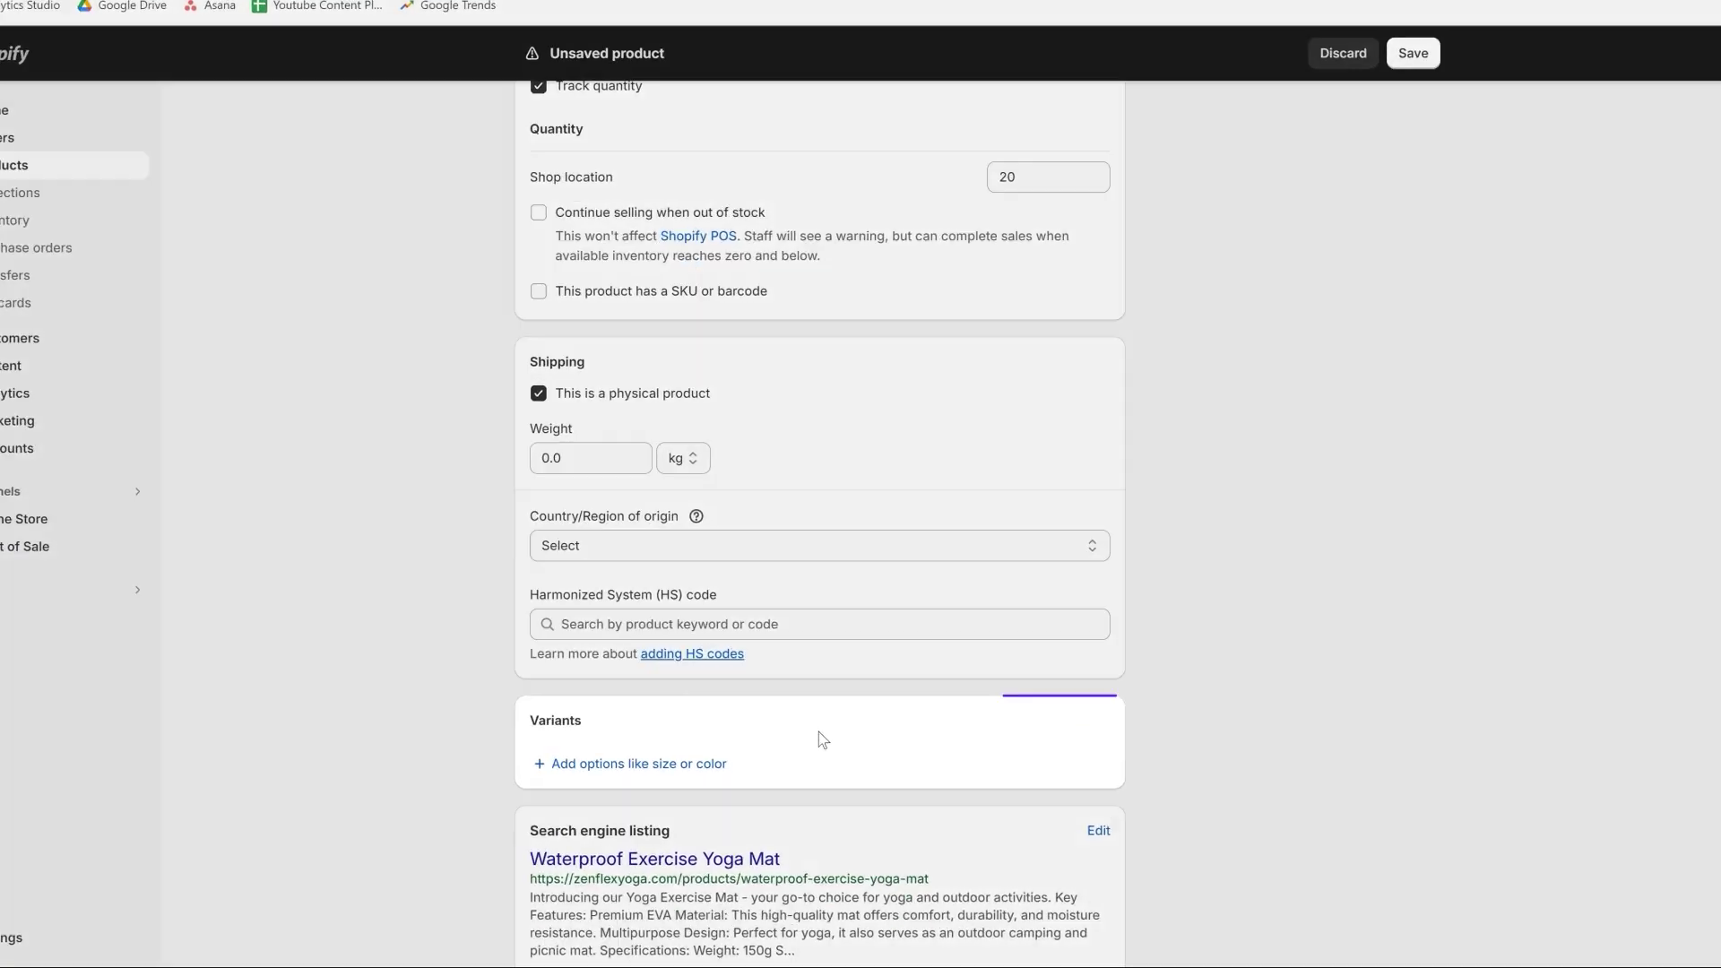
pyautogui.click(678, 763)
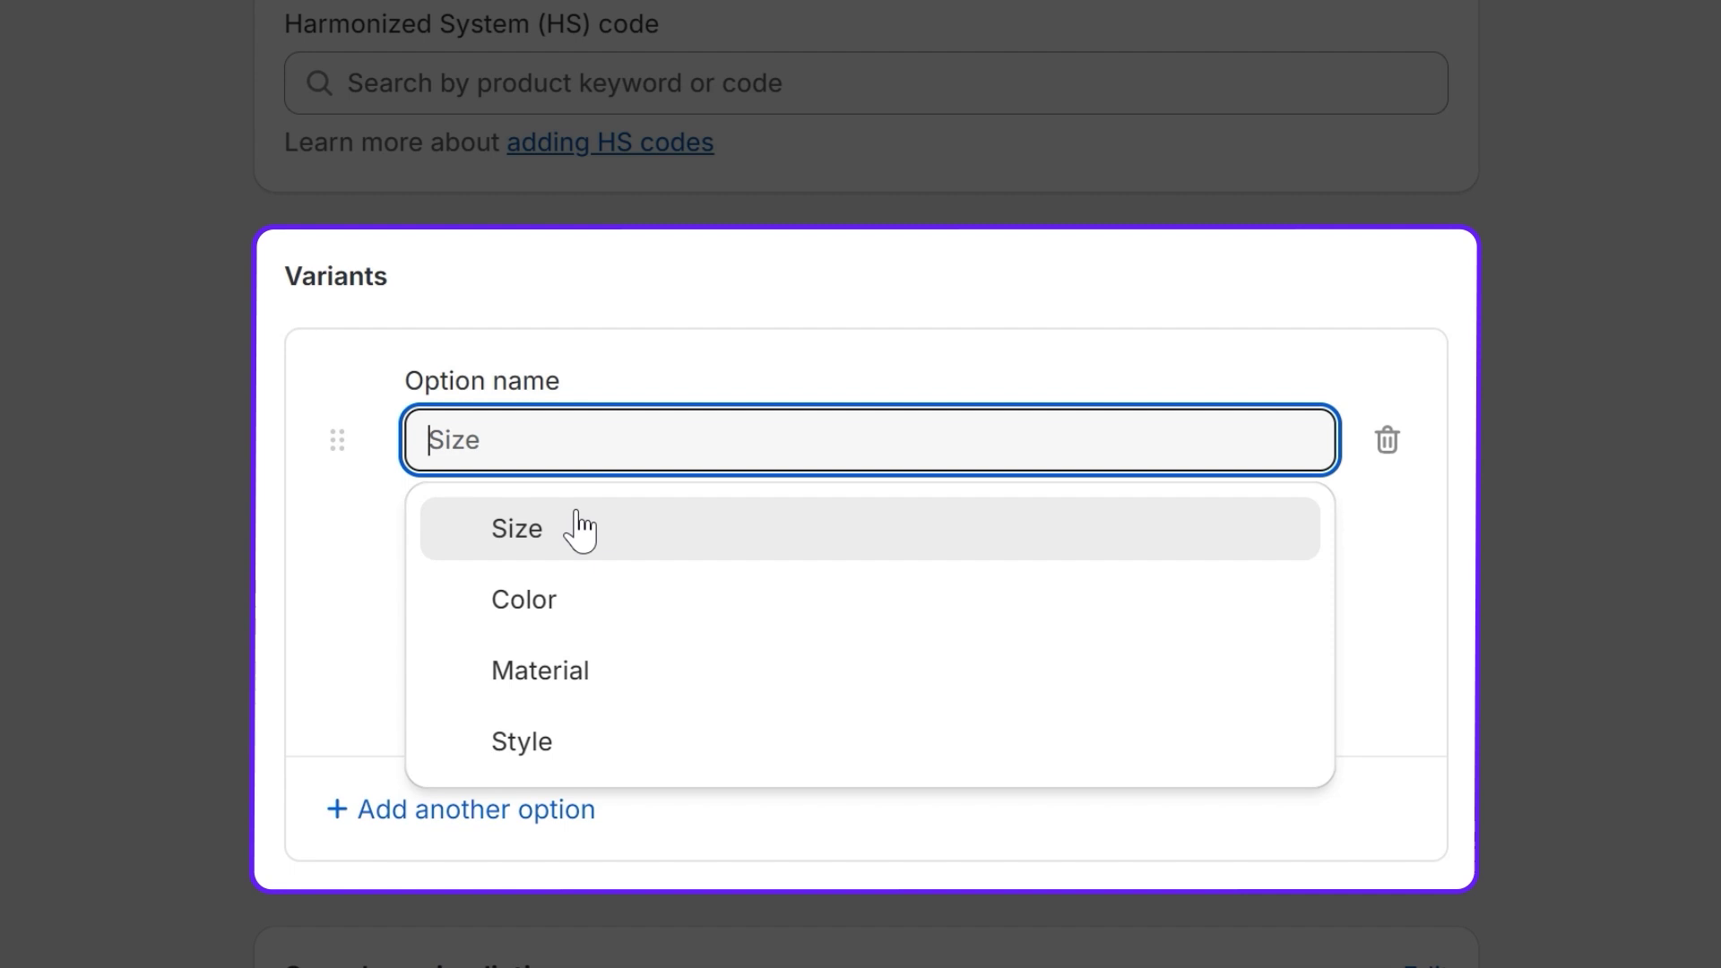
pyautogui.press('Tab')
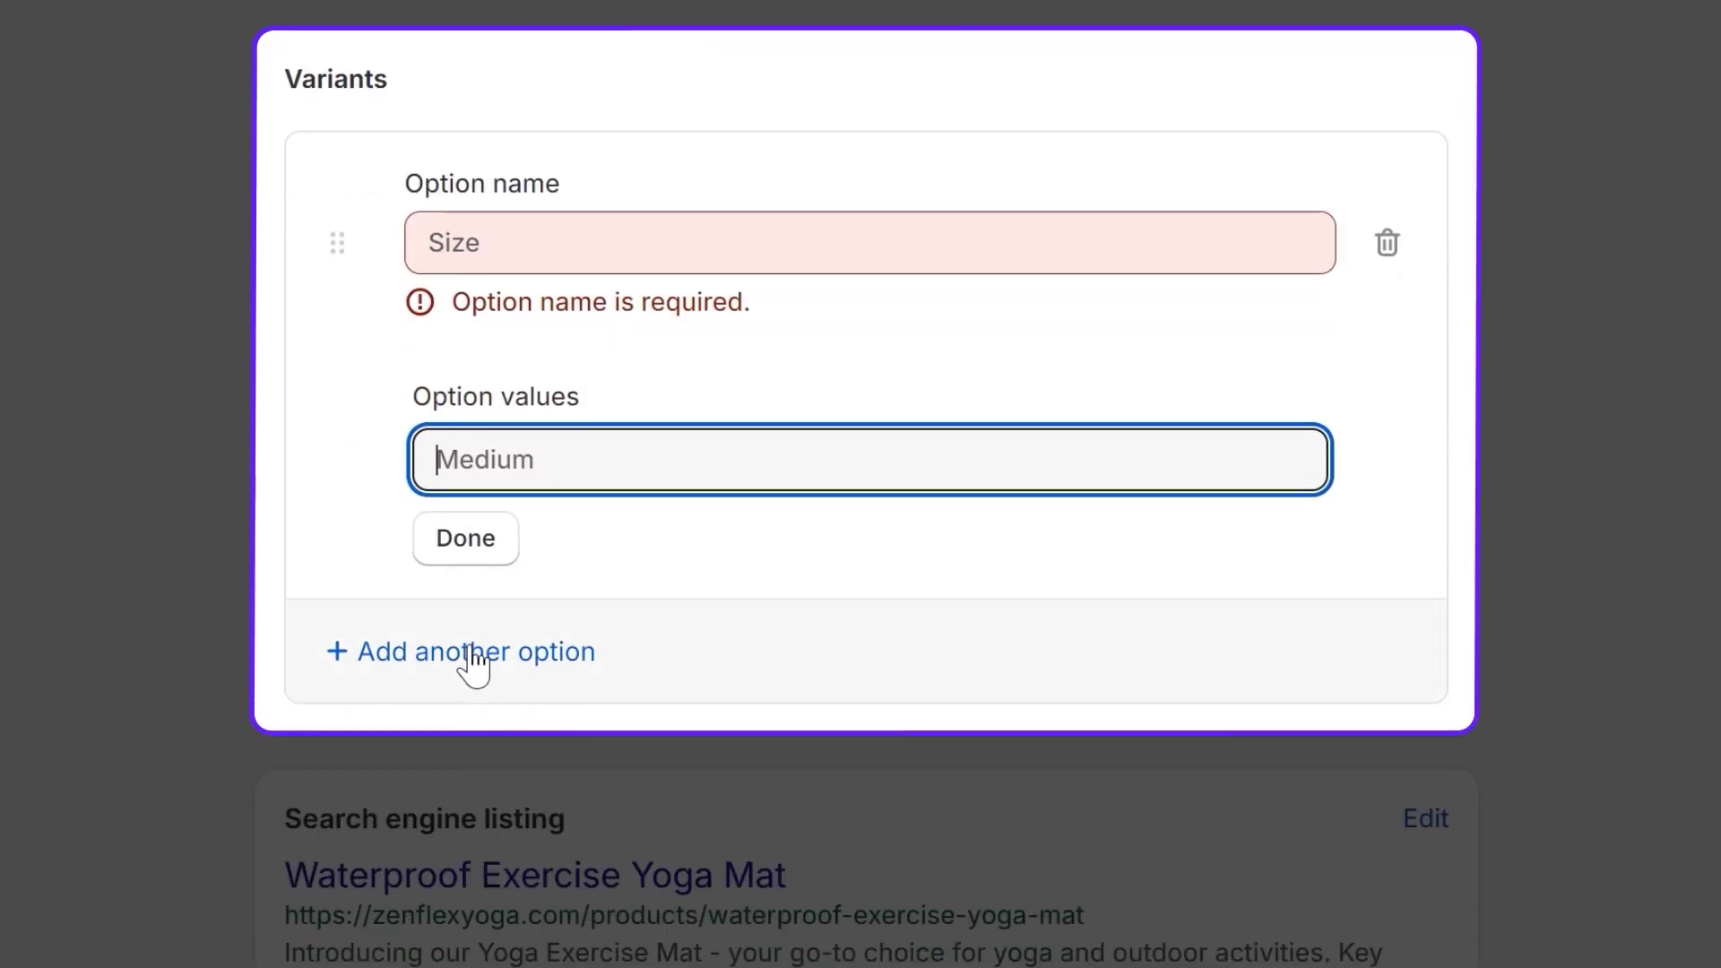
pyautogui.click(1673, 273)
pyautogui.click(1388, 243)
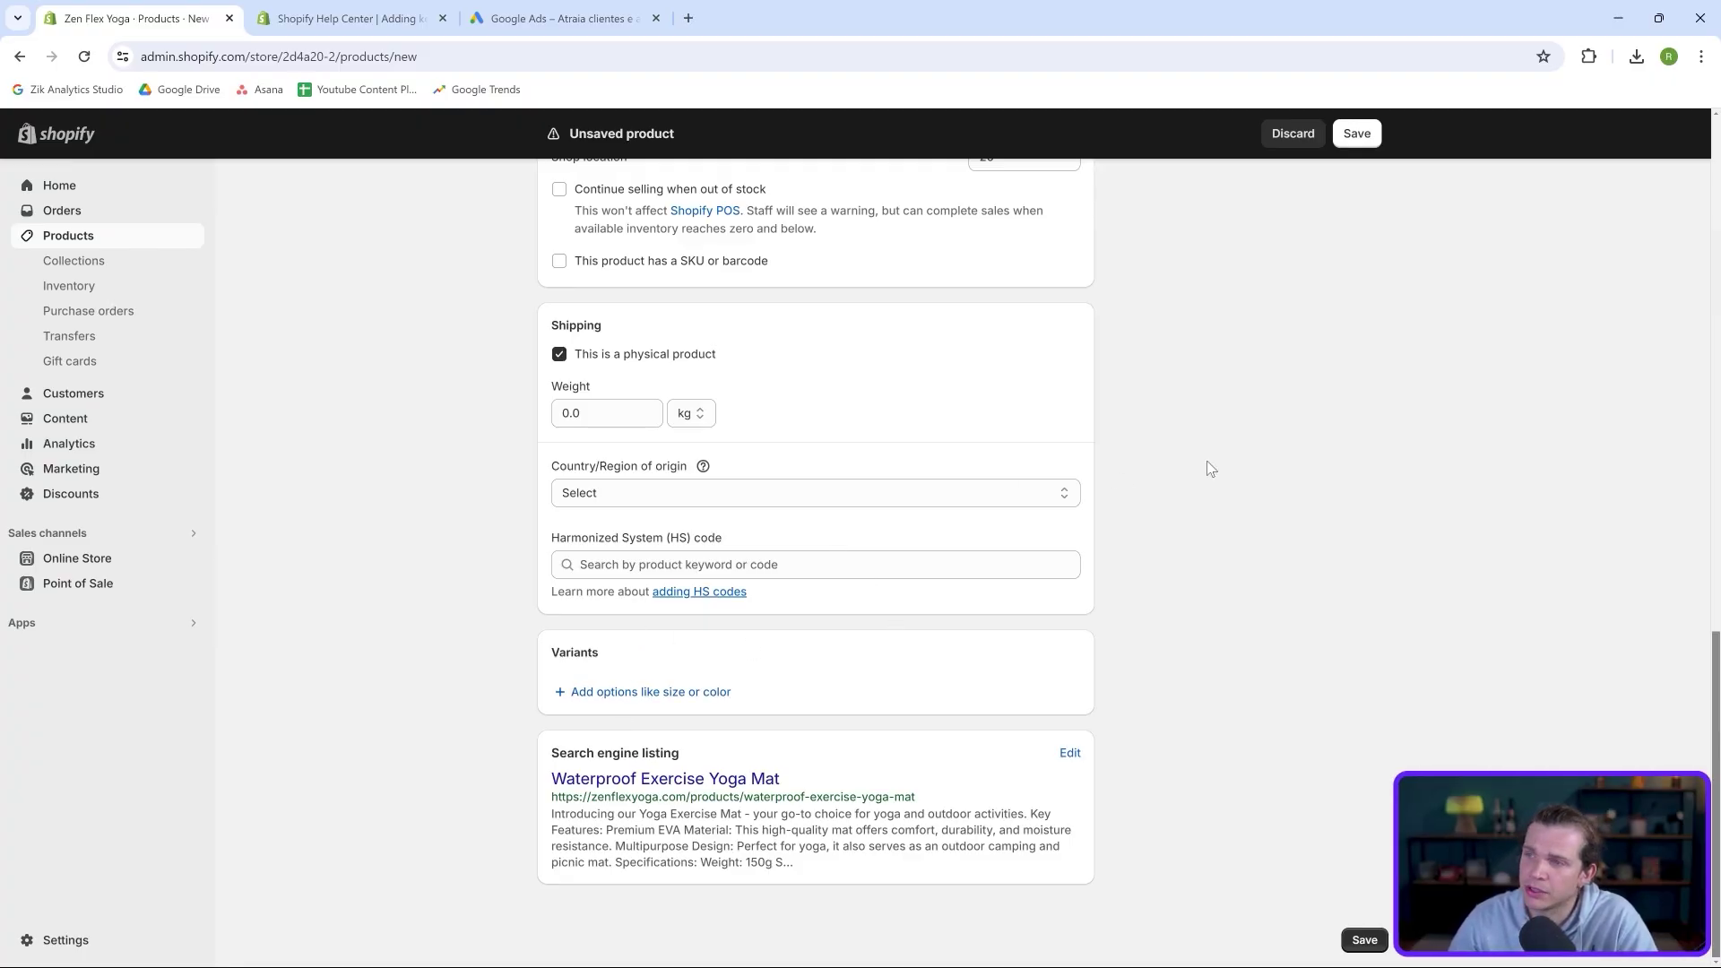
pyautogui.scroll(15, 1206, 462)
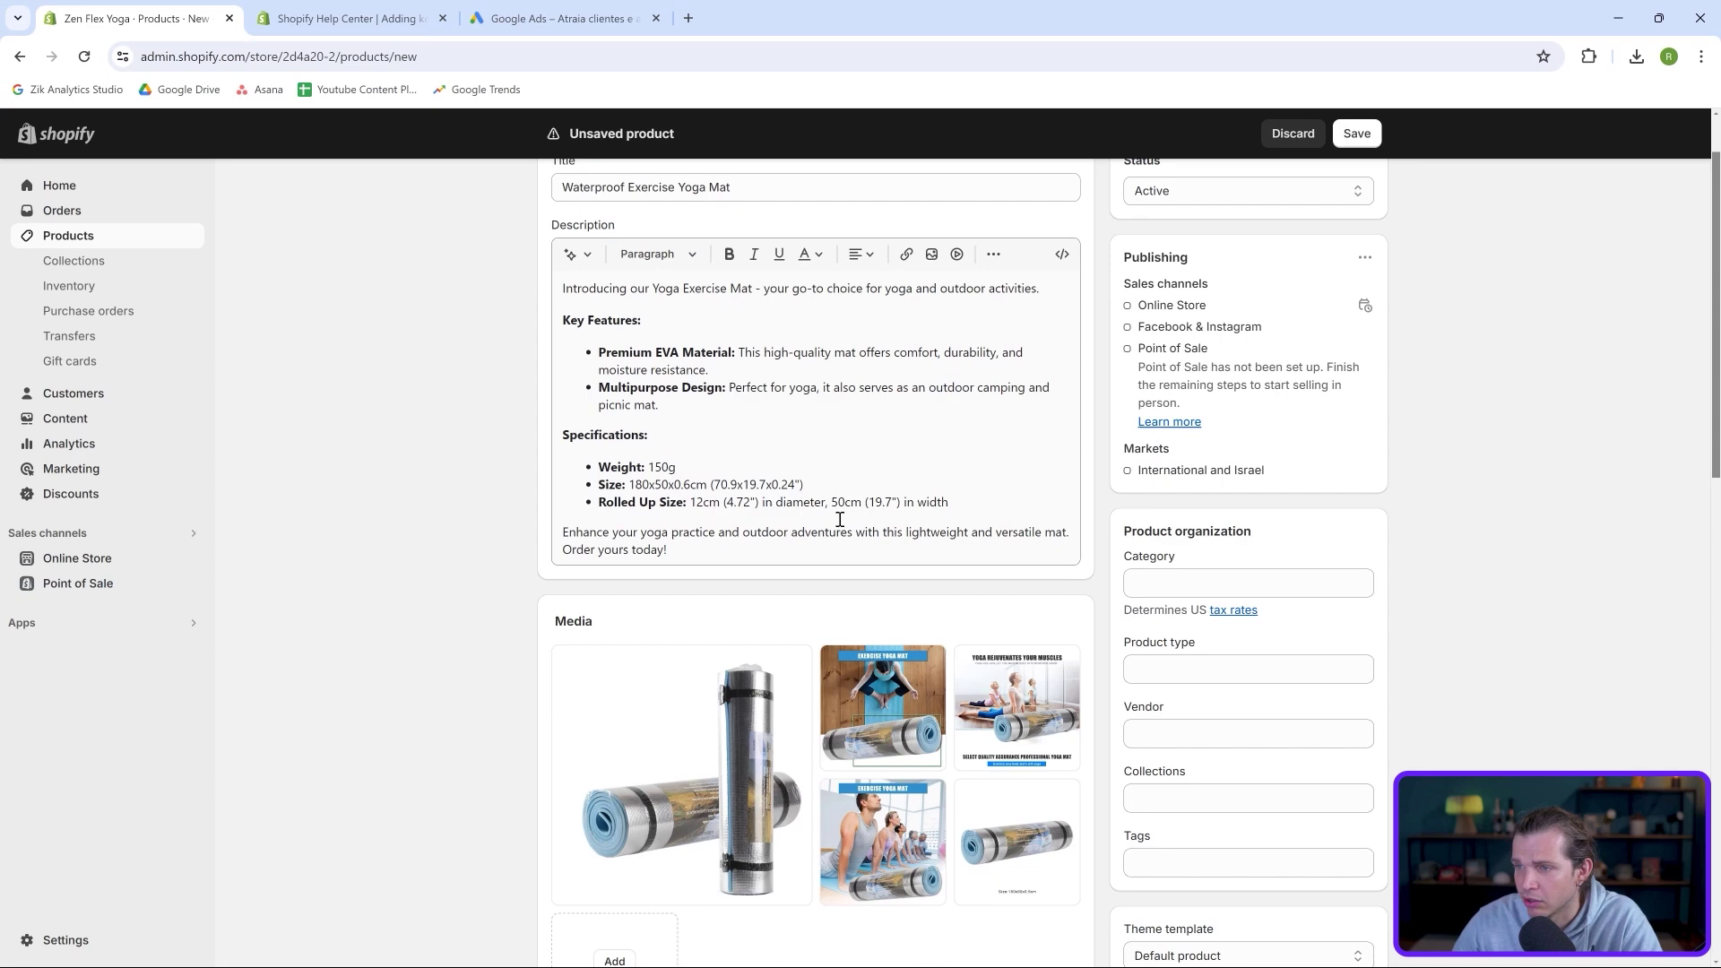
pyautogui.scroll(-6, 939, 749)
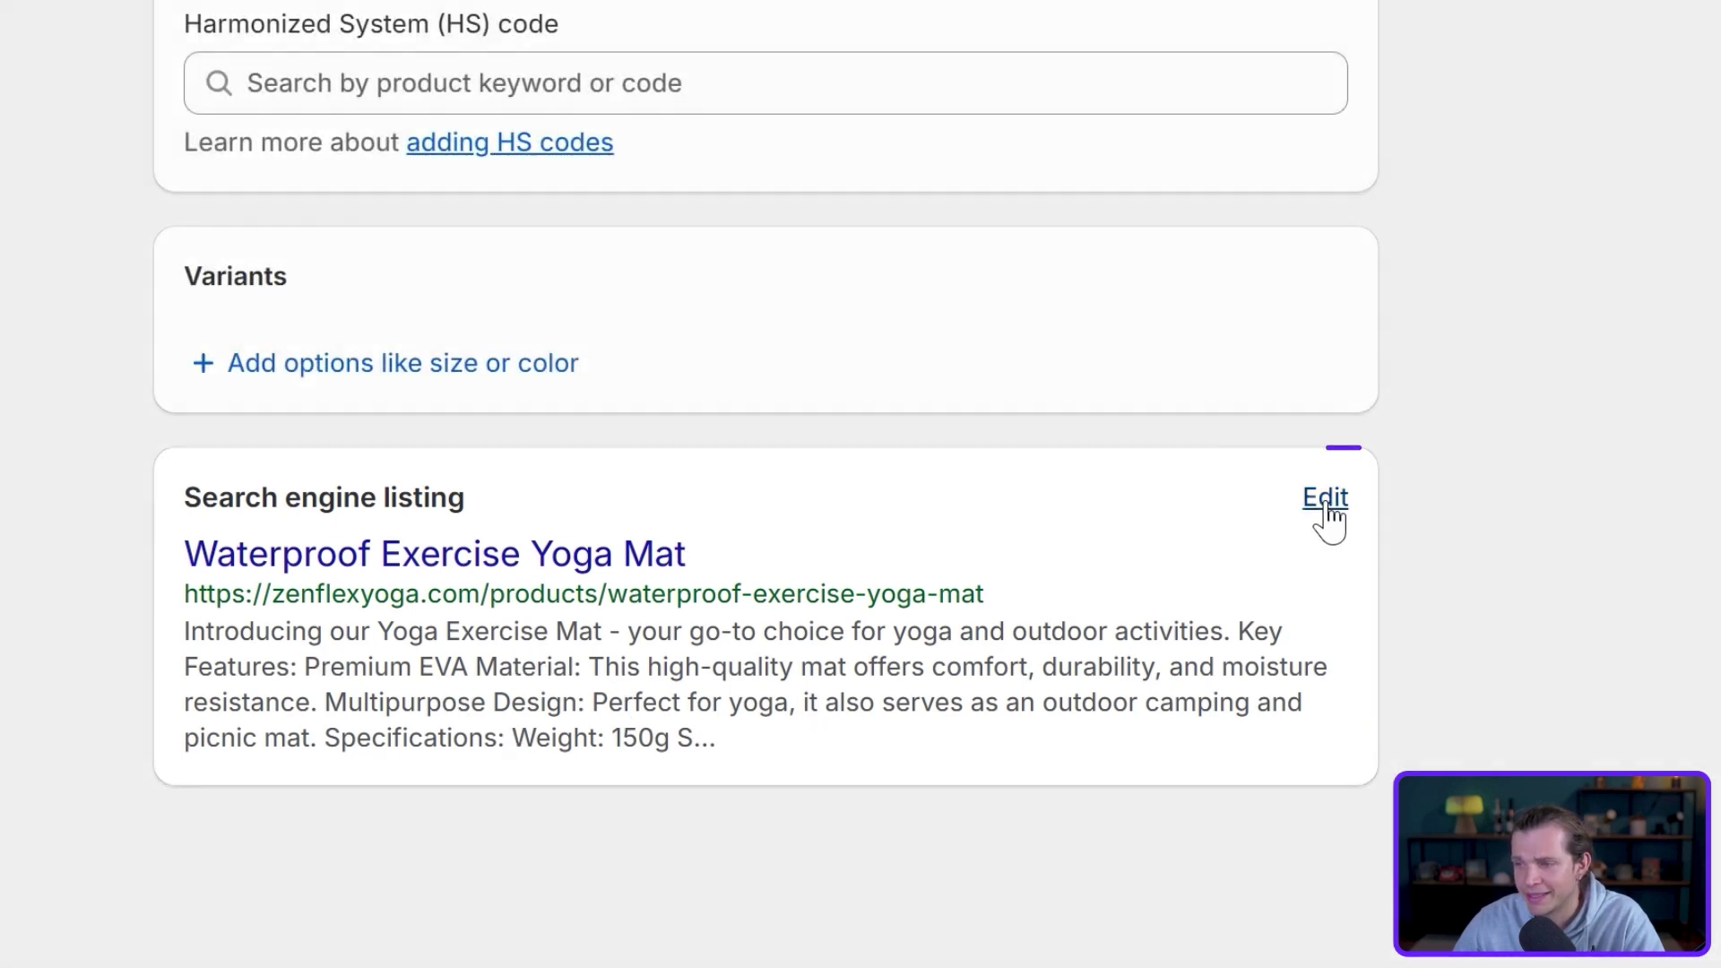
# - Cut the meta description from 'Multipurpose' onward and delete 'Key Features:', leaving 184 of 320 characters
pyautogui.click(1321, 499)
pyautogui.scroll(-6, 1111, 641)
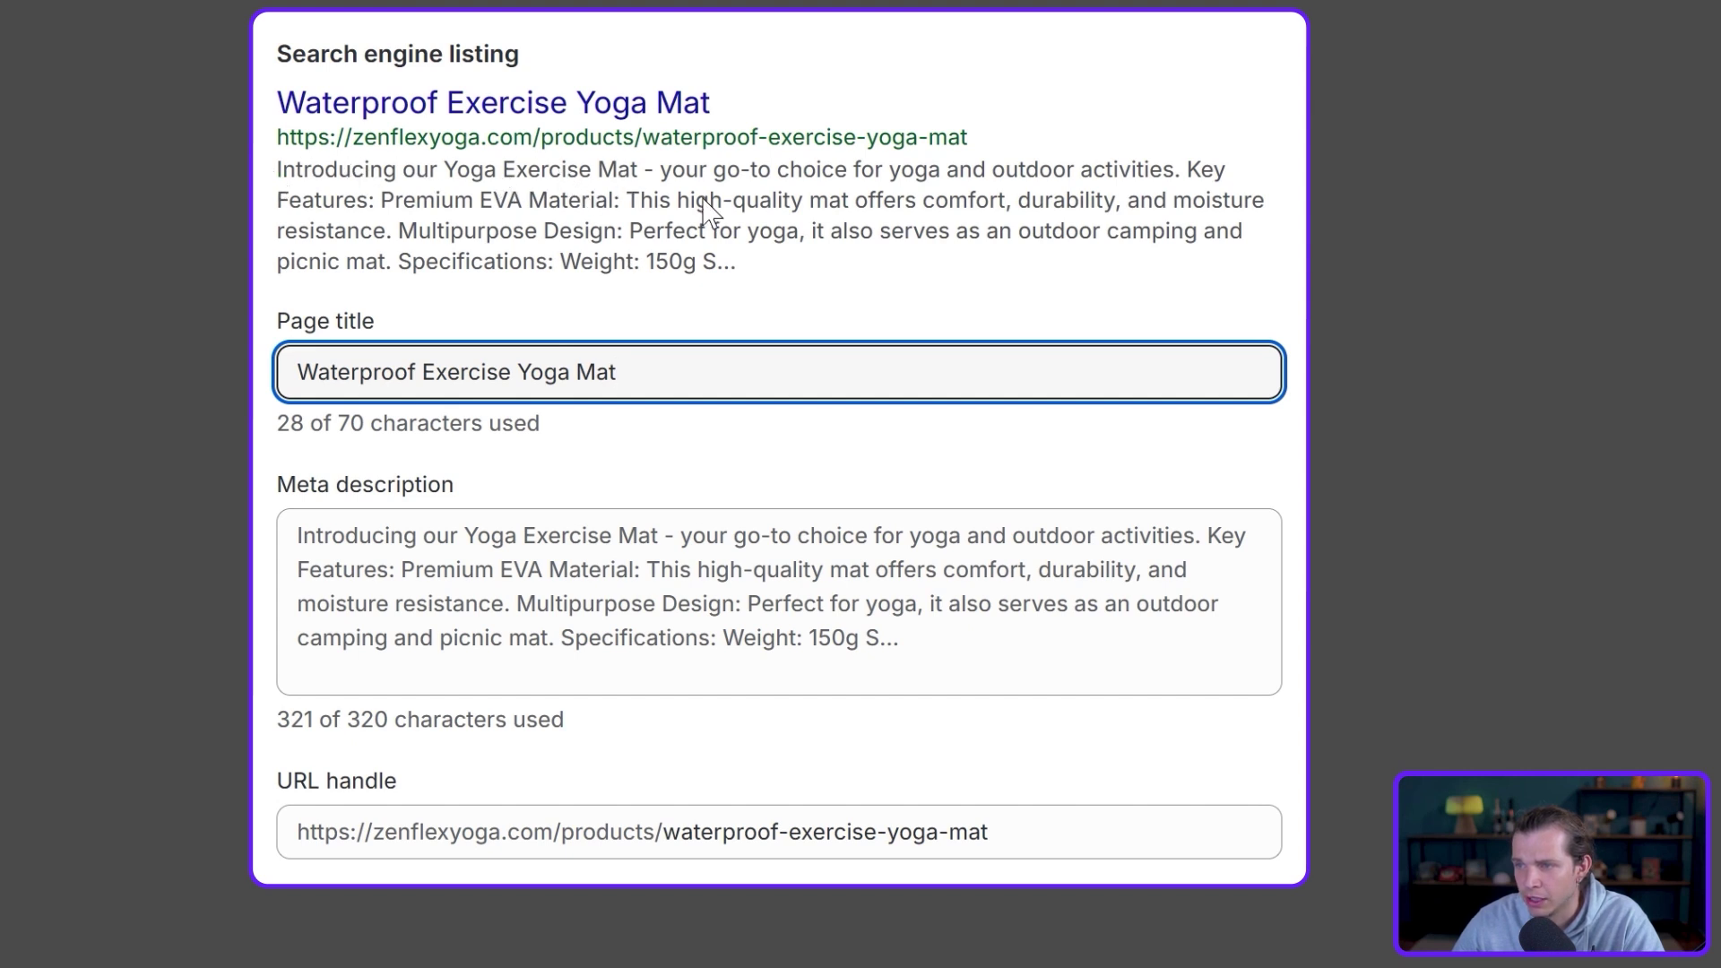
pyautogui.moveTo(517, 603); pyautogui.dragTo(1068, 798)
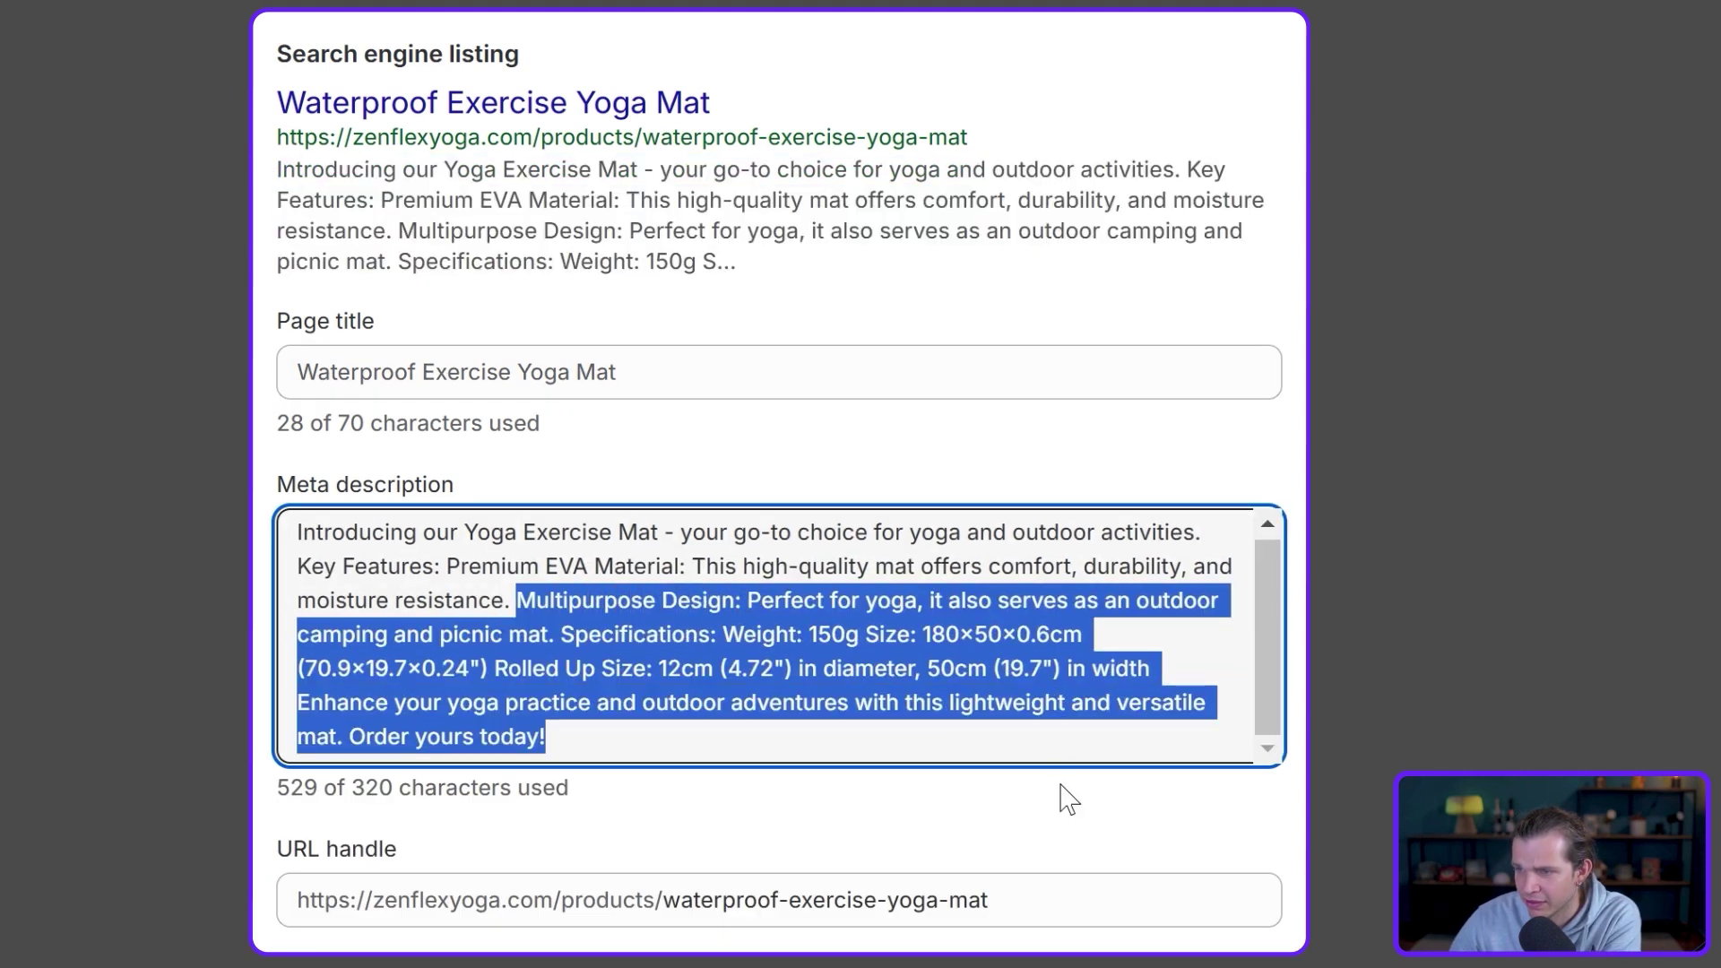
pyautogui.press('BackSpace')
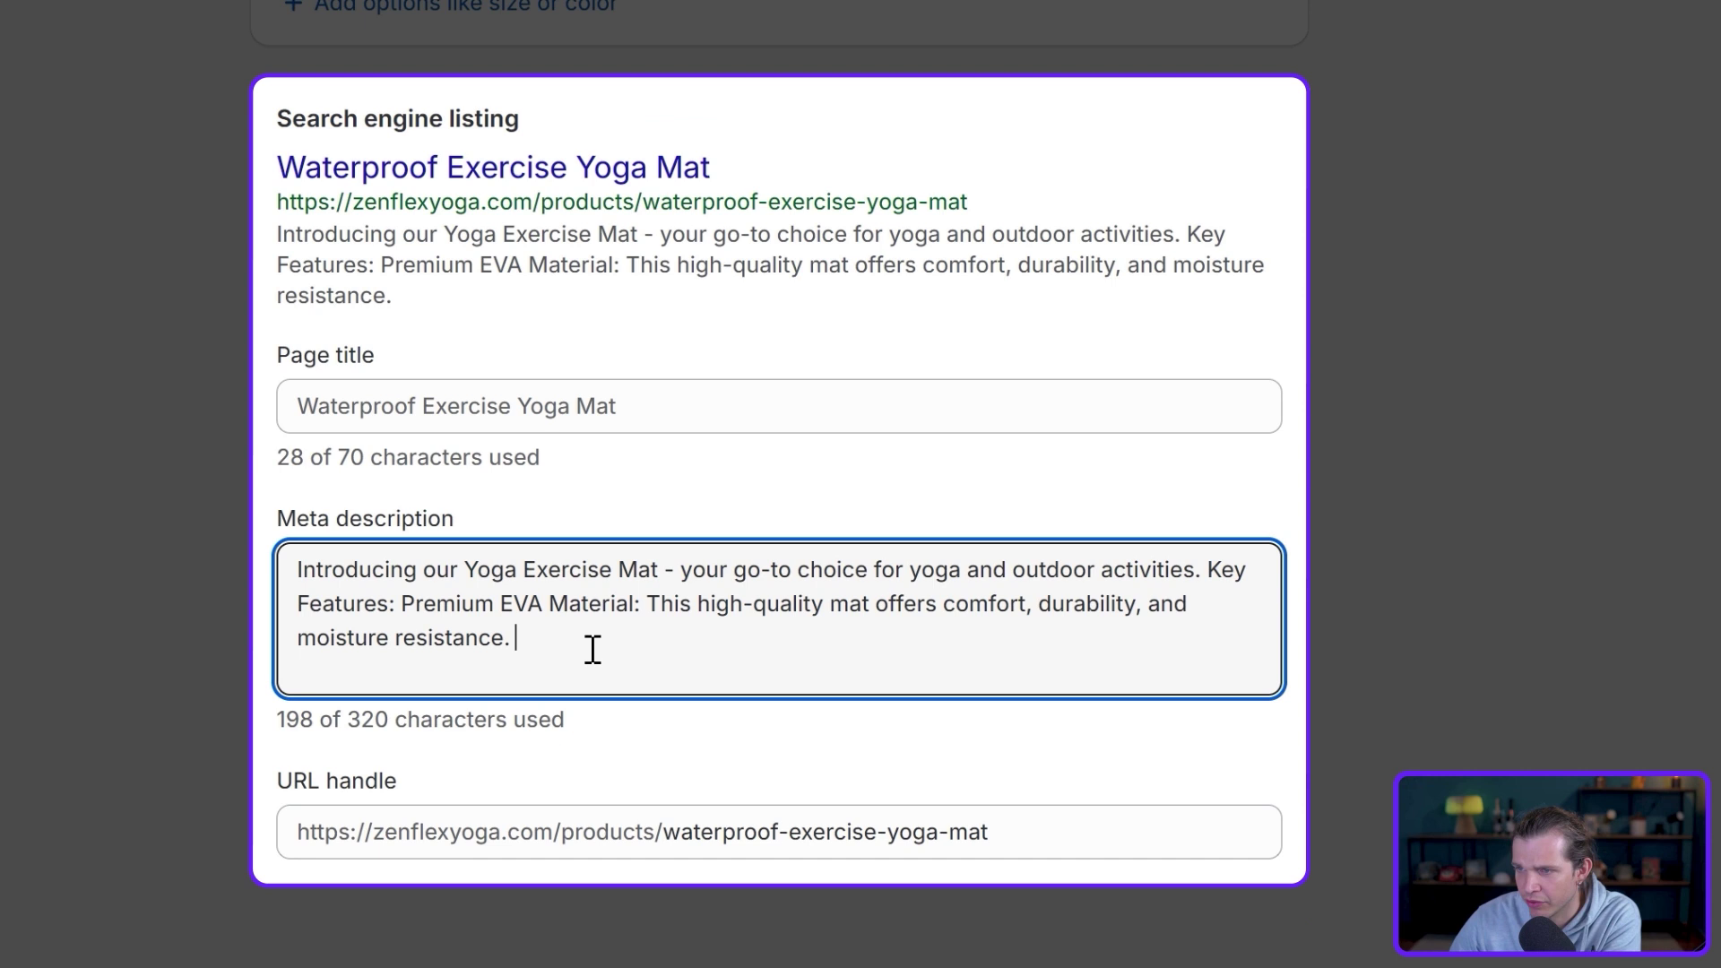
pyautogui.click(1591, 453)
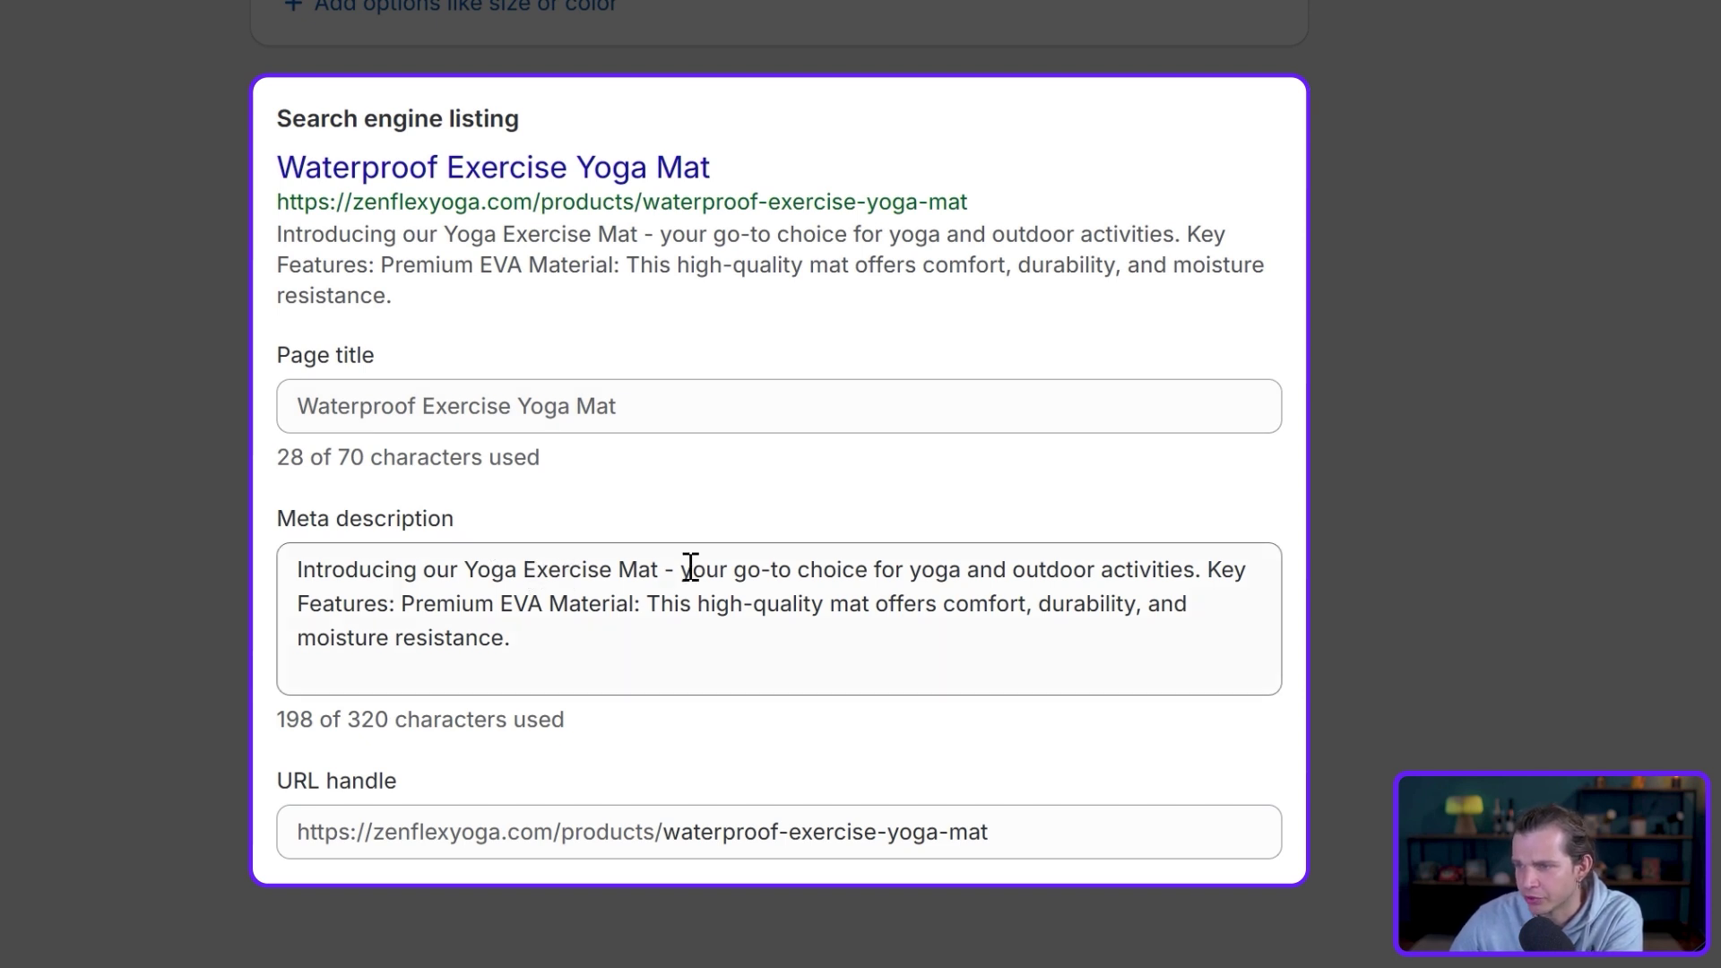
pyautogui.moveTo(1202, 570); pyautogui.dragTo(394, 603)
pyautogui.press('BackSpace')
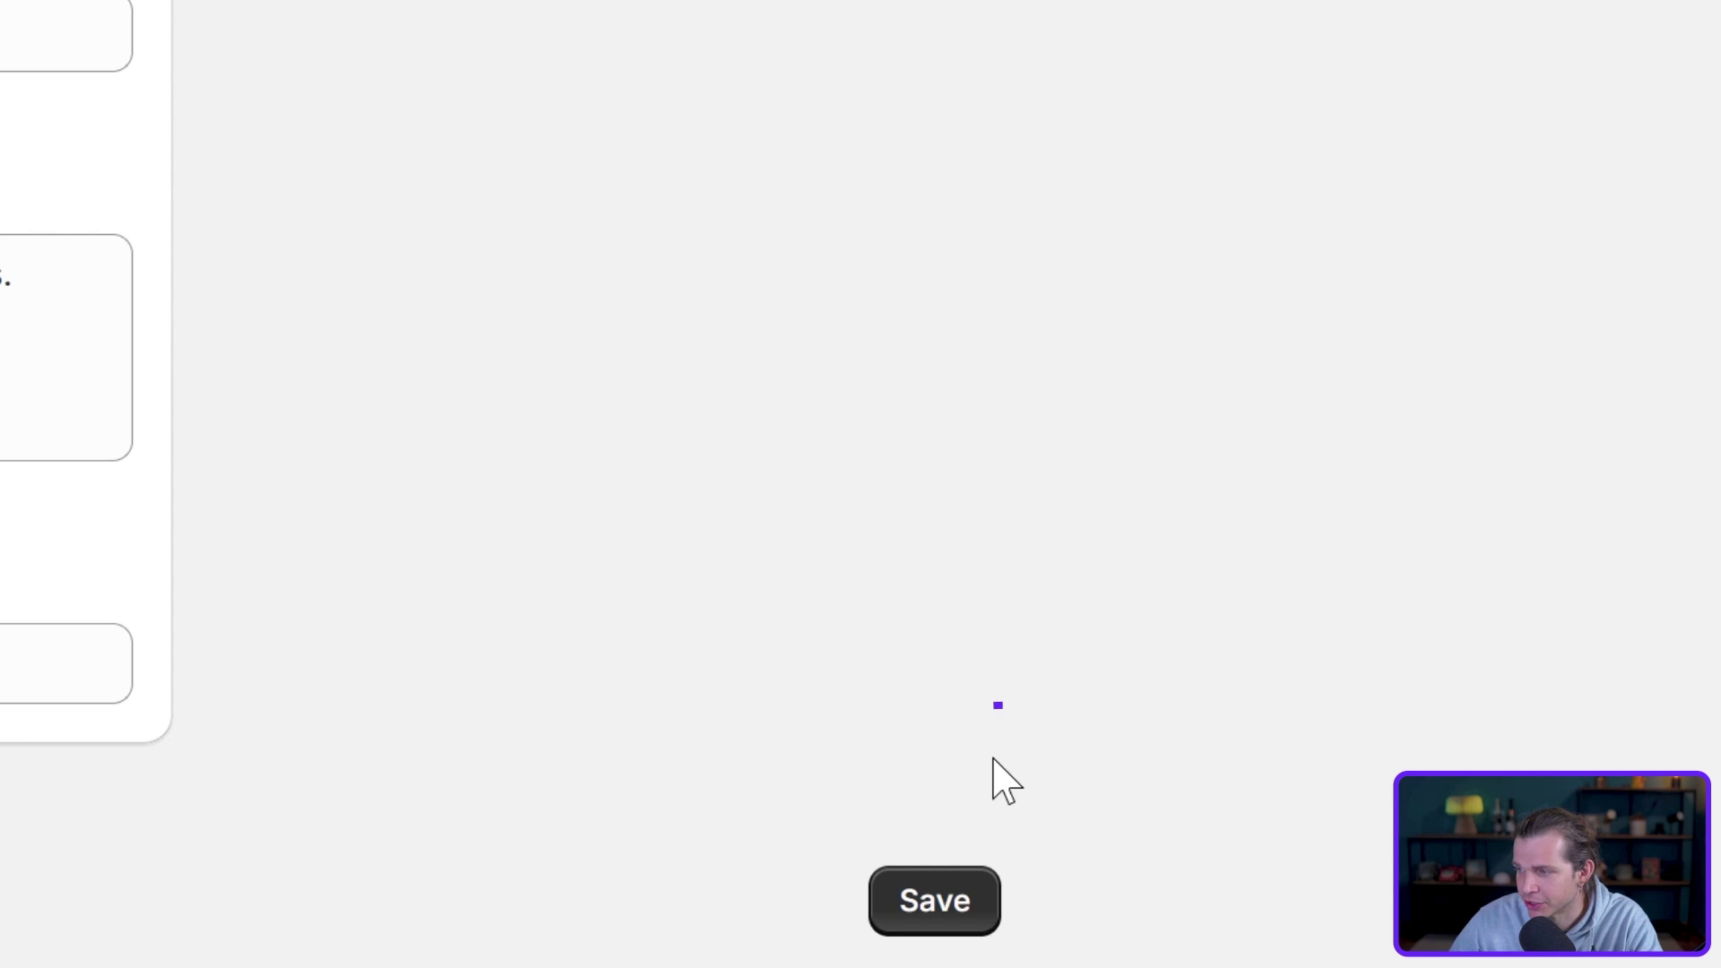
# - Save the yoga mat and view its Online Store page showing $29.99, down from $32.99
pyautogui.click(1364, 939)
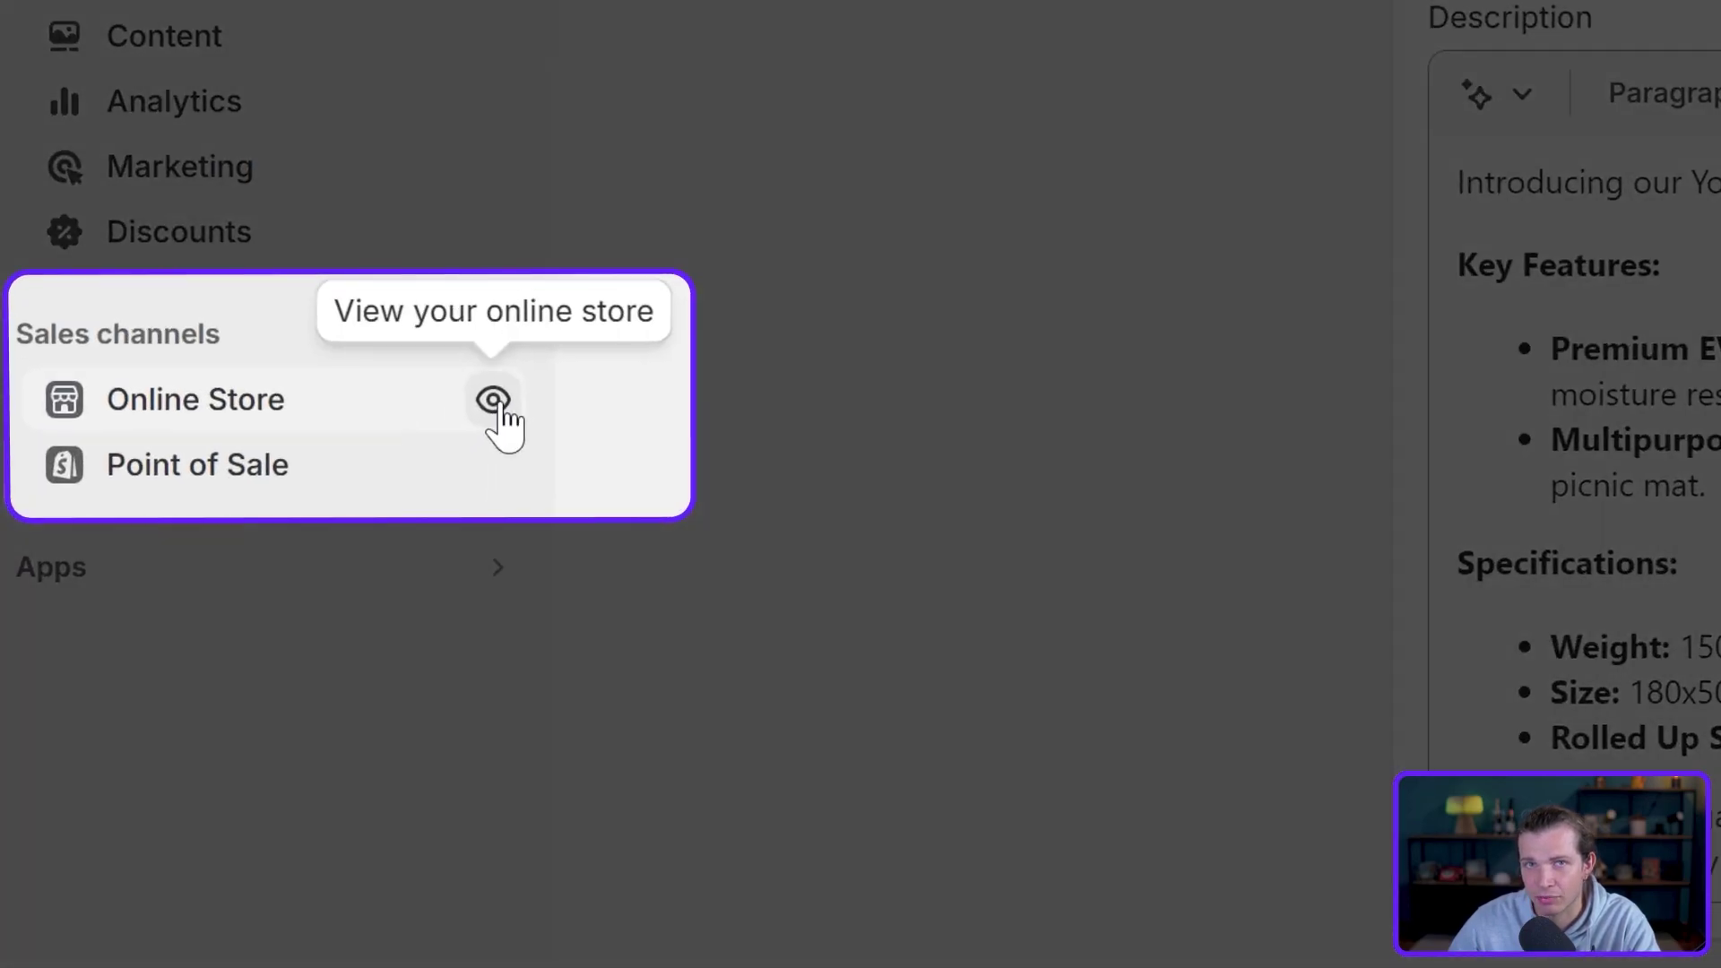
pyautogui.click(495, 405)
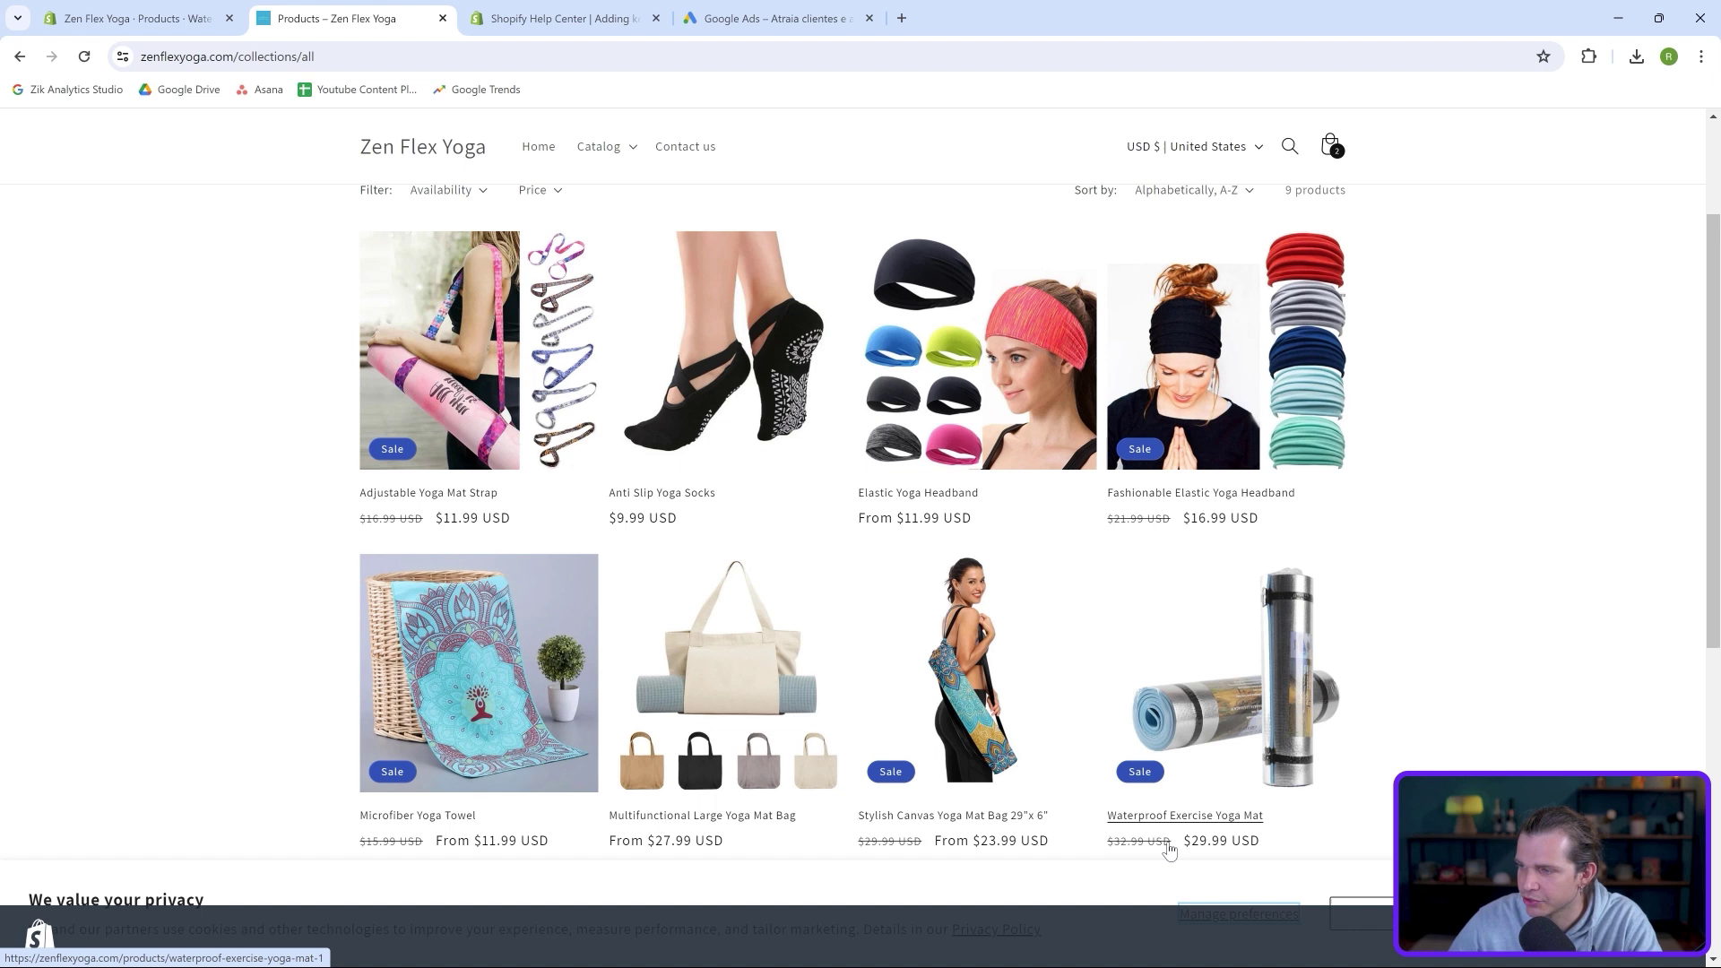
pyautogui.click(1176, 817)
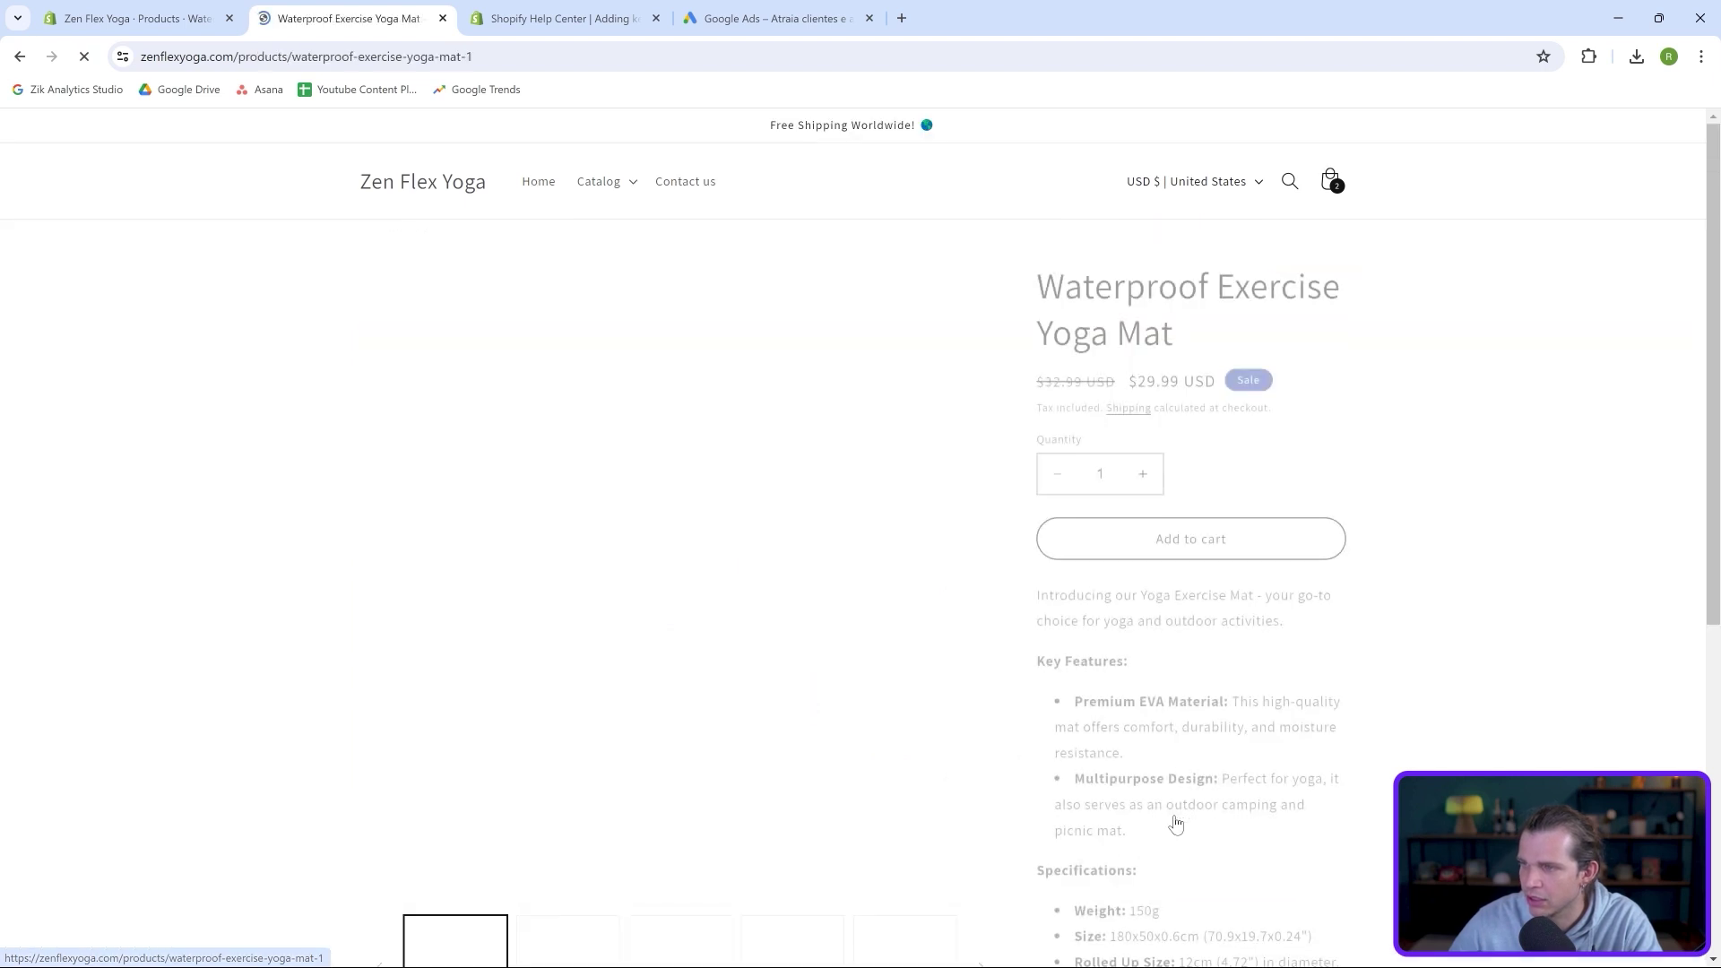